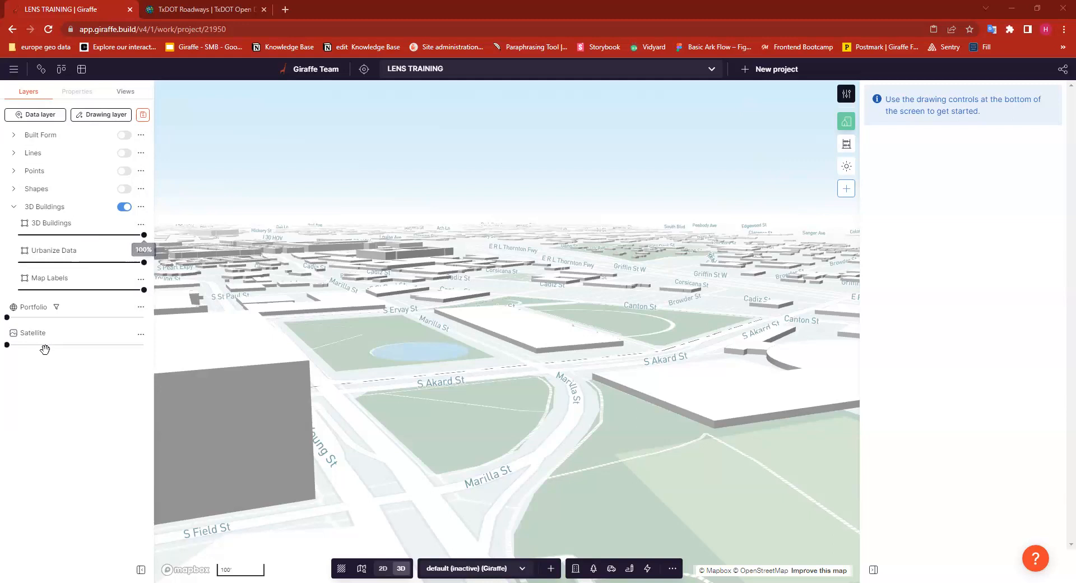
- Open the lens style of the 3D Buildings layer, pick 3D geometry and slightly lower its fill opacity
key("ctrl")
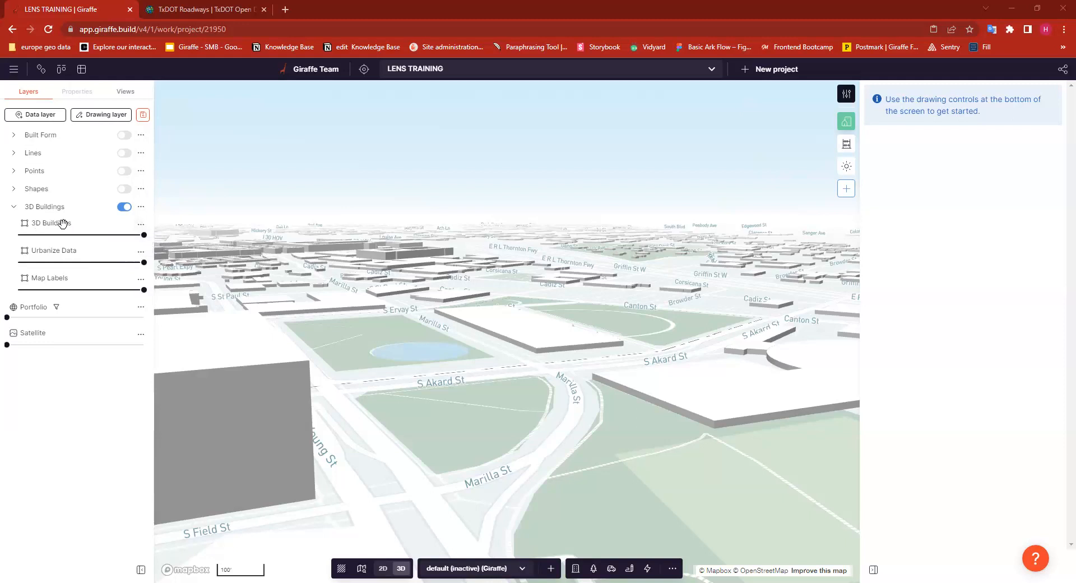
left_click(141, 227)
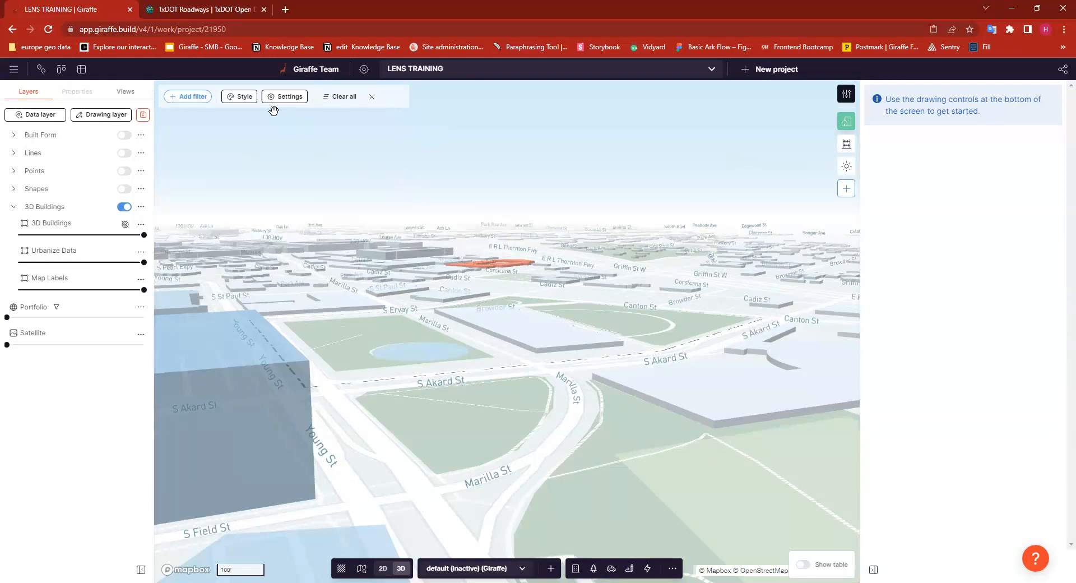
left_click(245, 97)
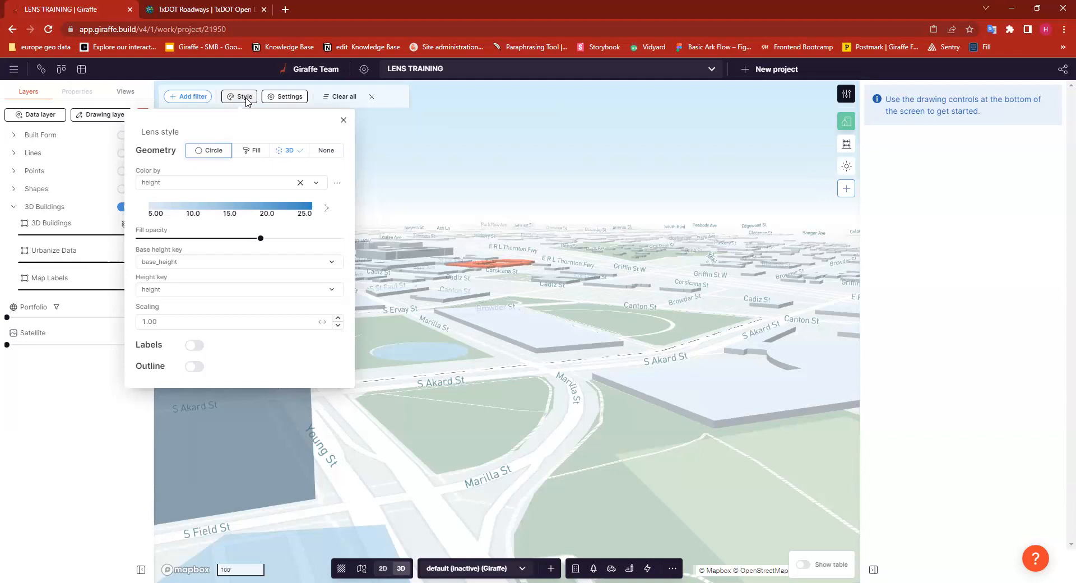
left_click(298, 154)
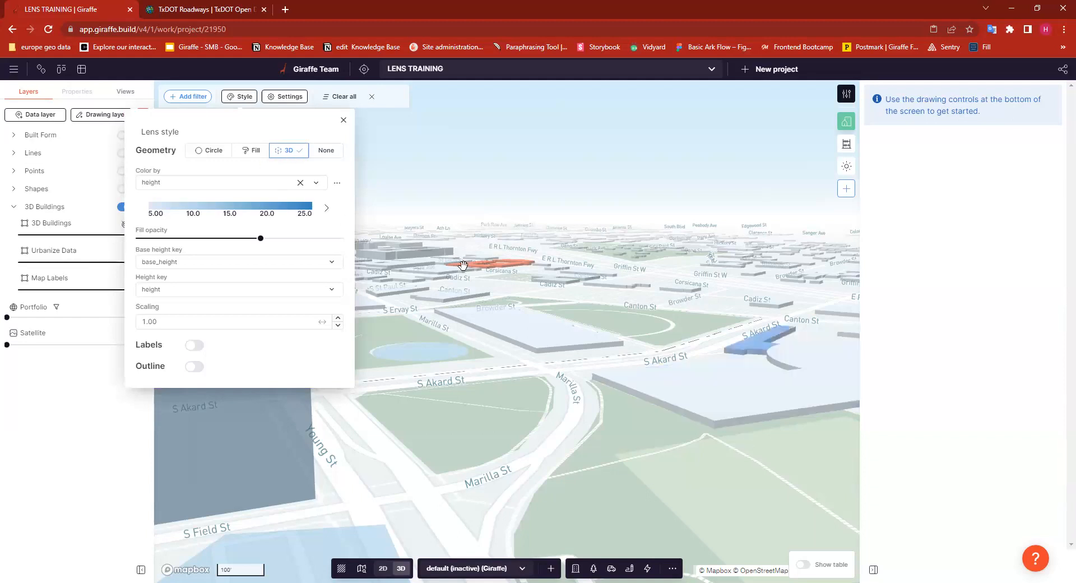
left_click(701, 392)
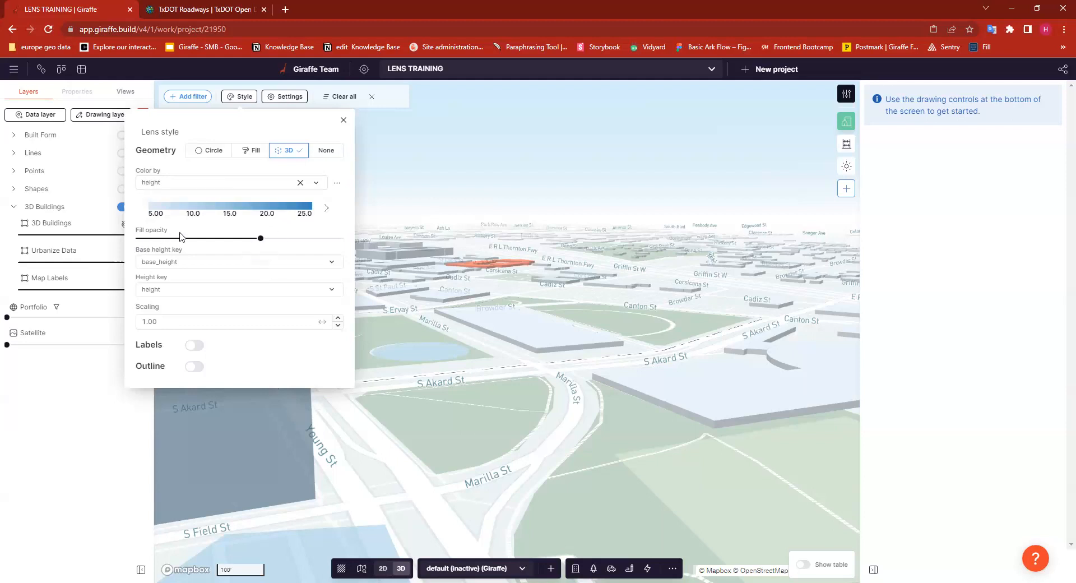
left_click_drag(262, 239, 321, 240)
left_click_drag(229, 240, 254, 242)
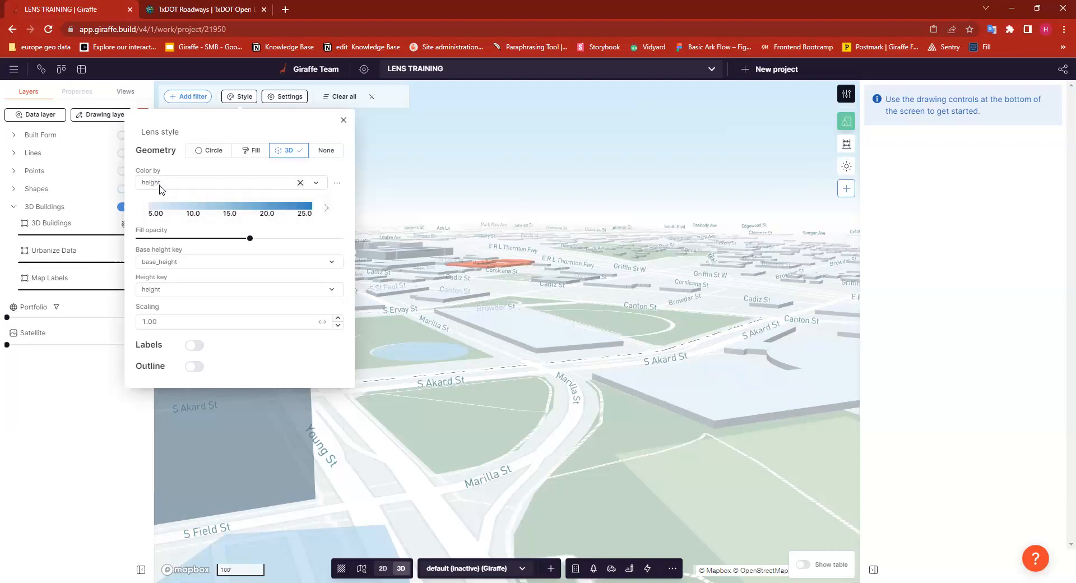
left_click_drag(471, 416, 551, 403)
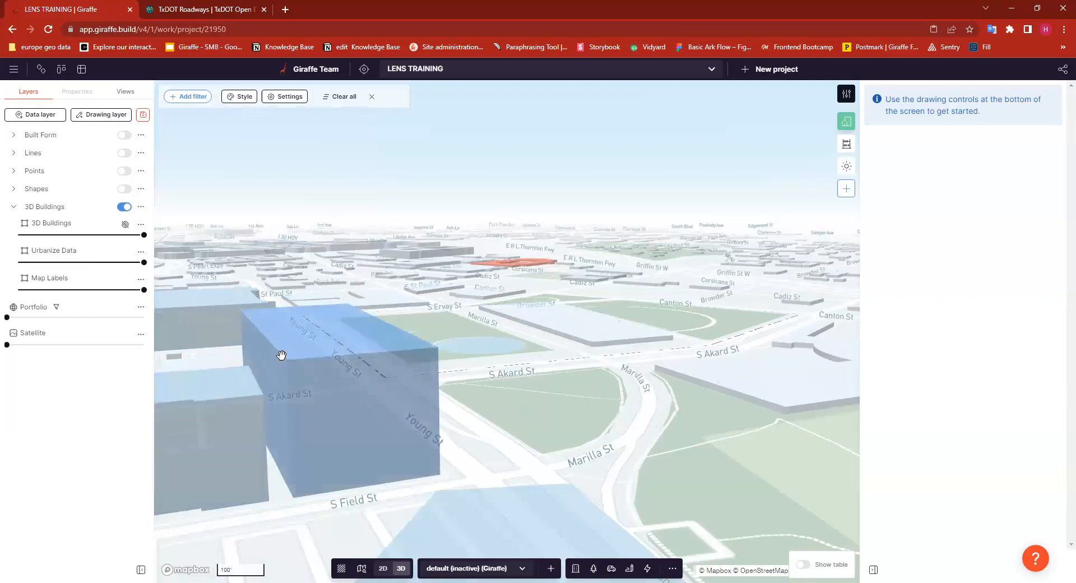
- Change the height color map of the 3D Buildings lens to the quantitative Purples palette
left_click(245, 99)
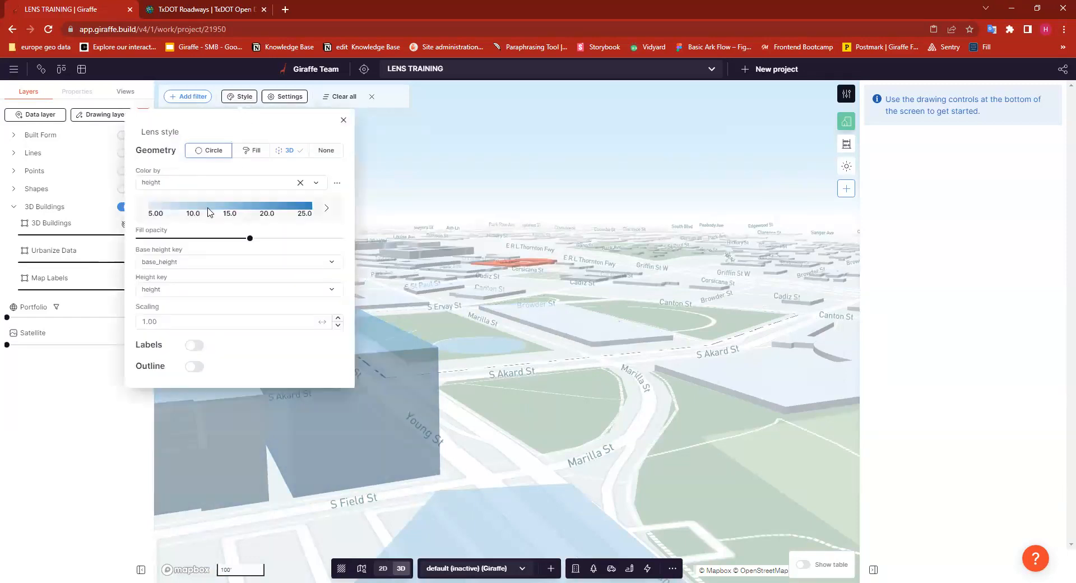
left_click(225, 209)
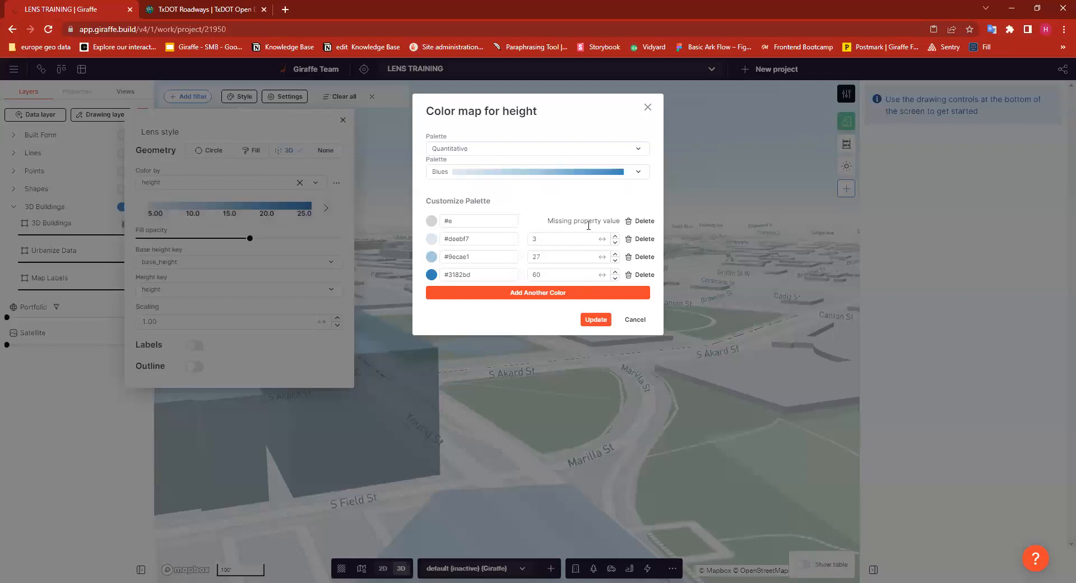
left_click(648, 107)
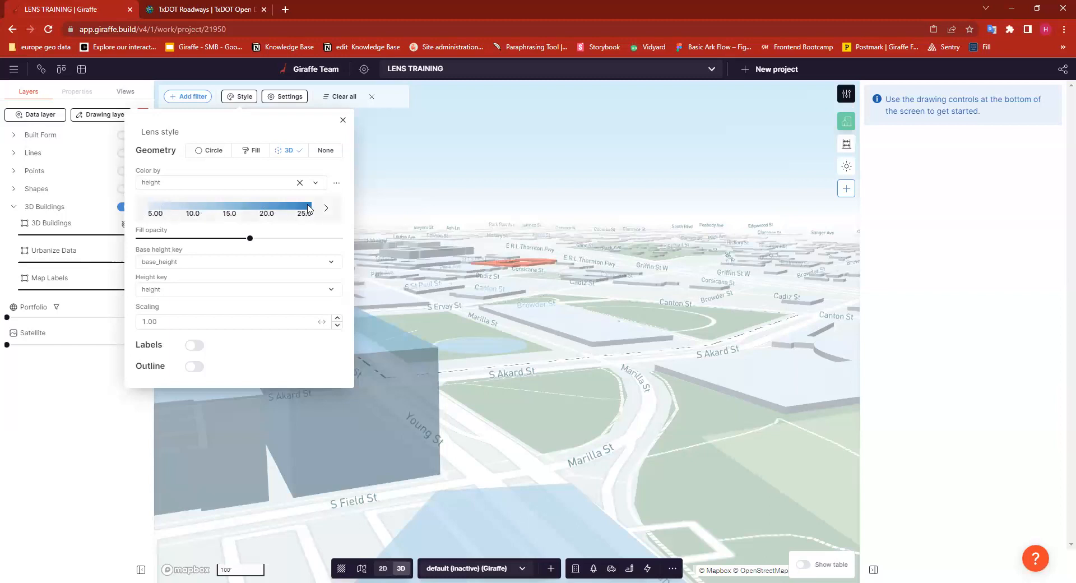
left_click(248, 209)
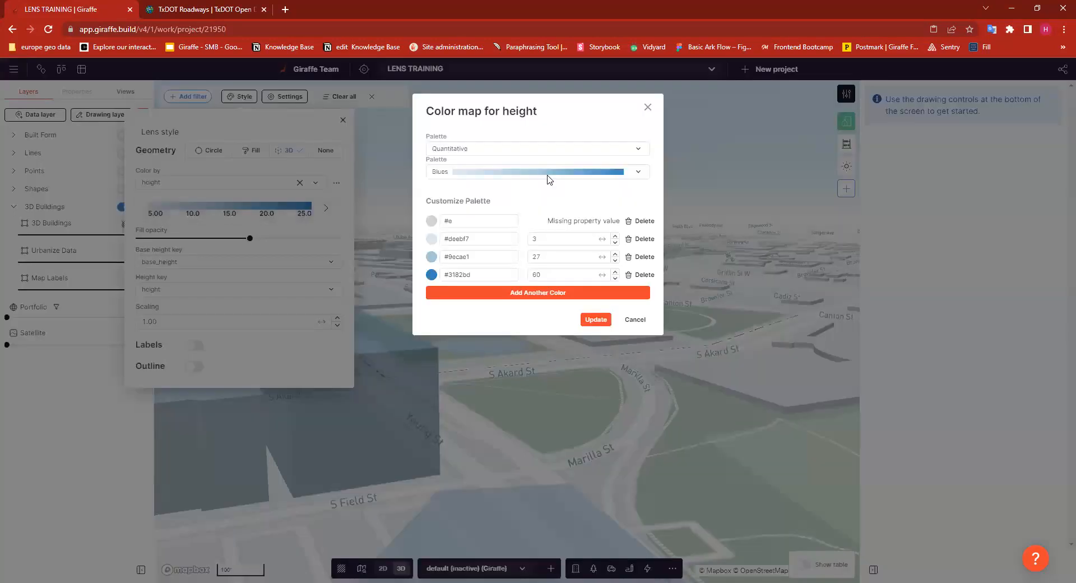
left_click(587, 174)
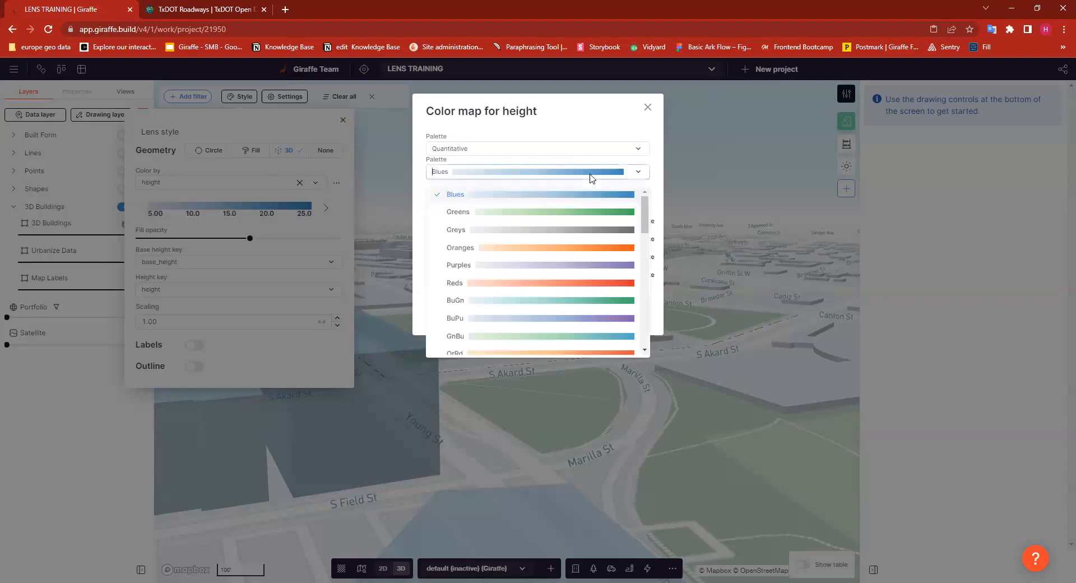
left_click(559, 266)
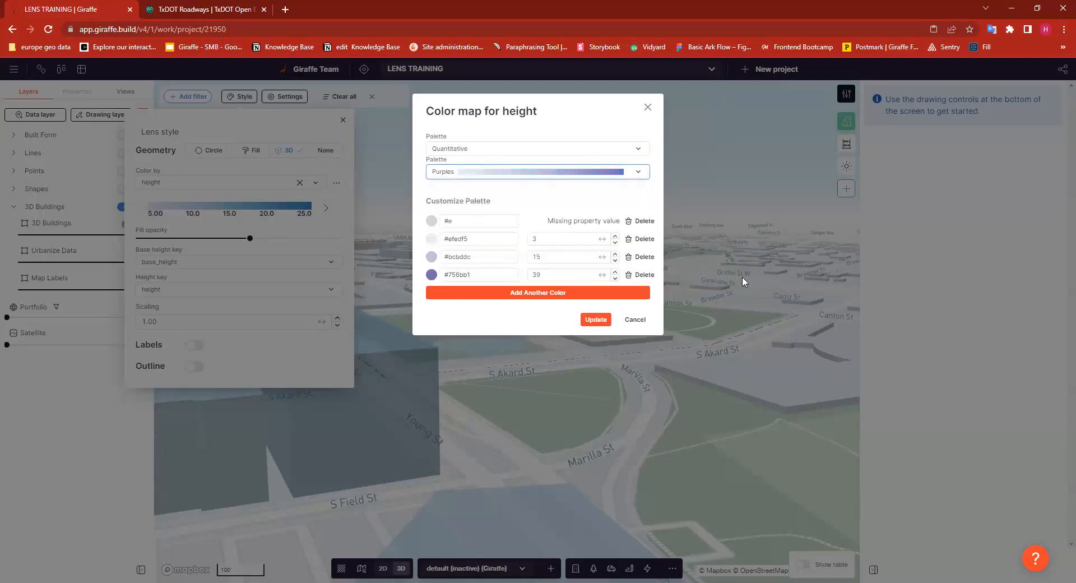
left_click(596, 320)
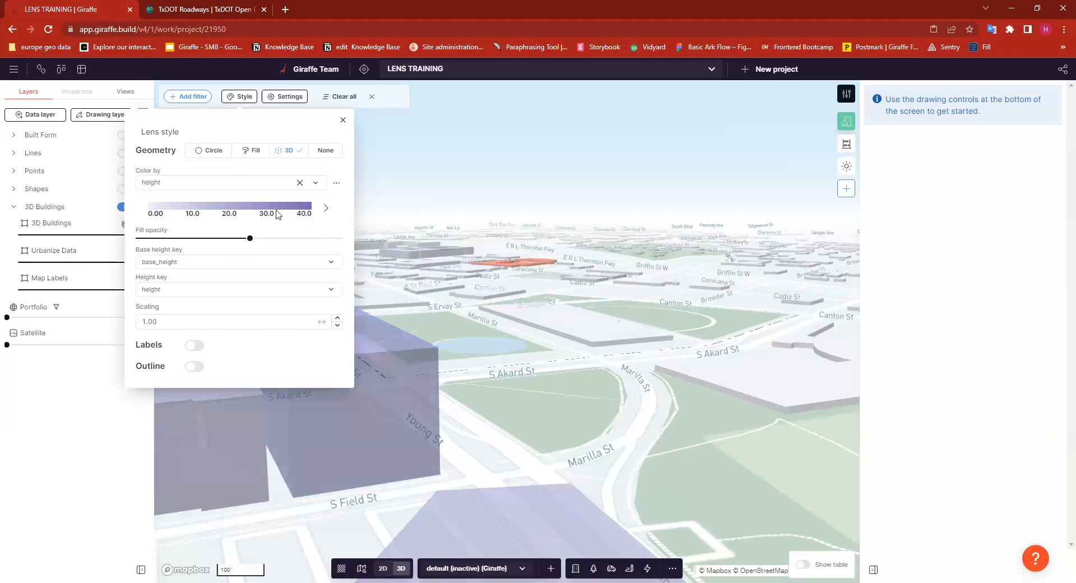
left_click(302, 211)
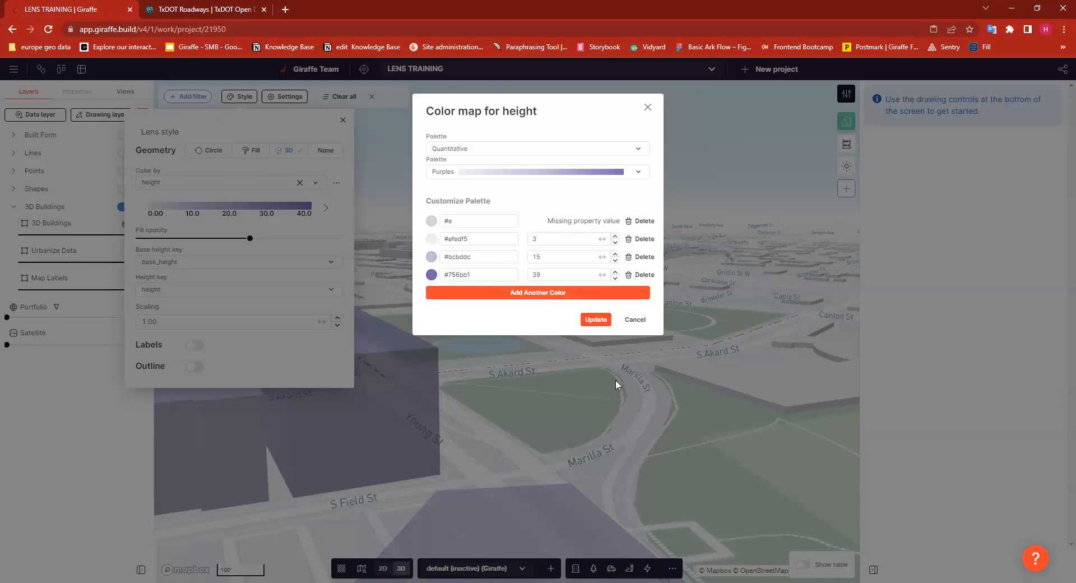
left_click(633, 321)
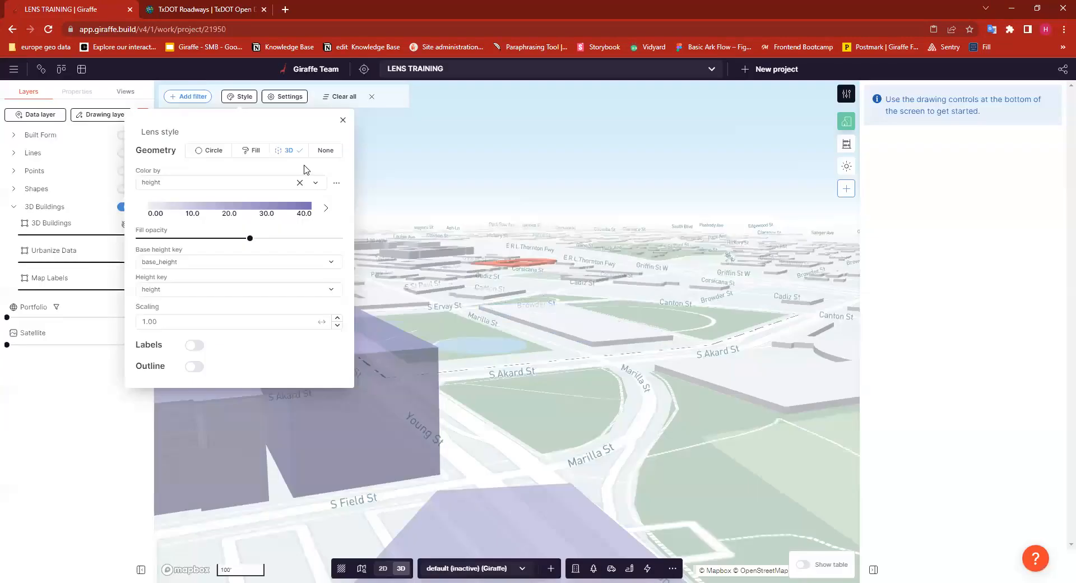
- Color the 3D buildings by type instead of height
left_click(316, 183)
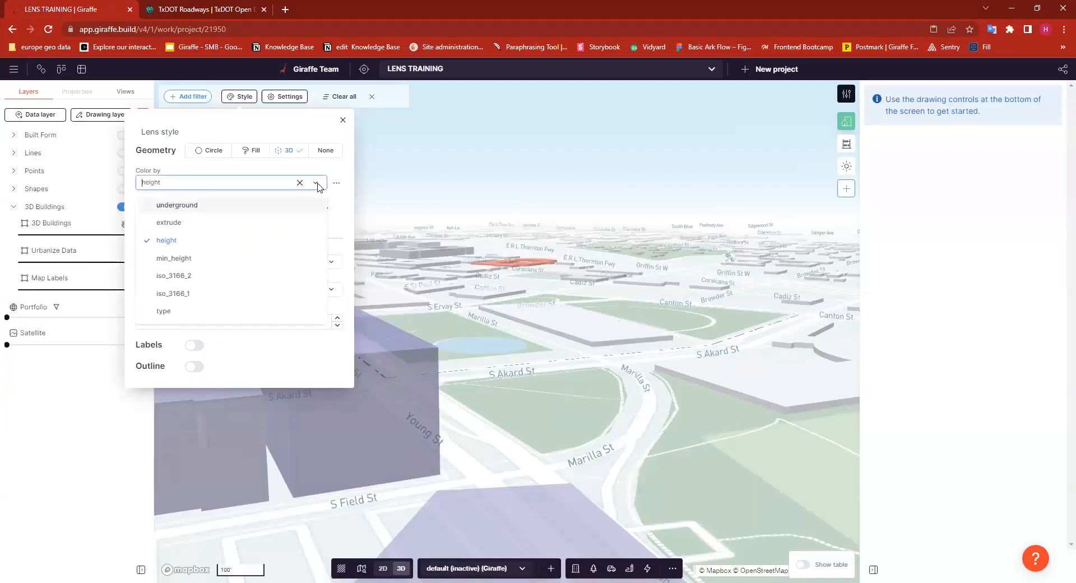
left_click(164, 312)
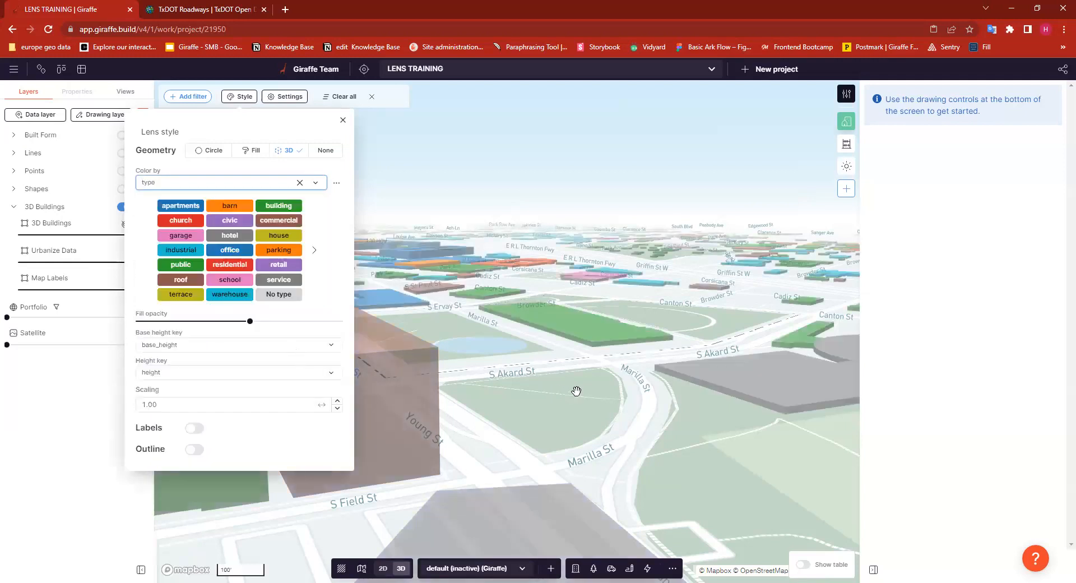
right_click_drag(671, 470, 645, 474)
left_click_drag(356, 376, 435, 404)
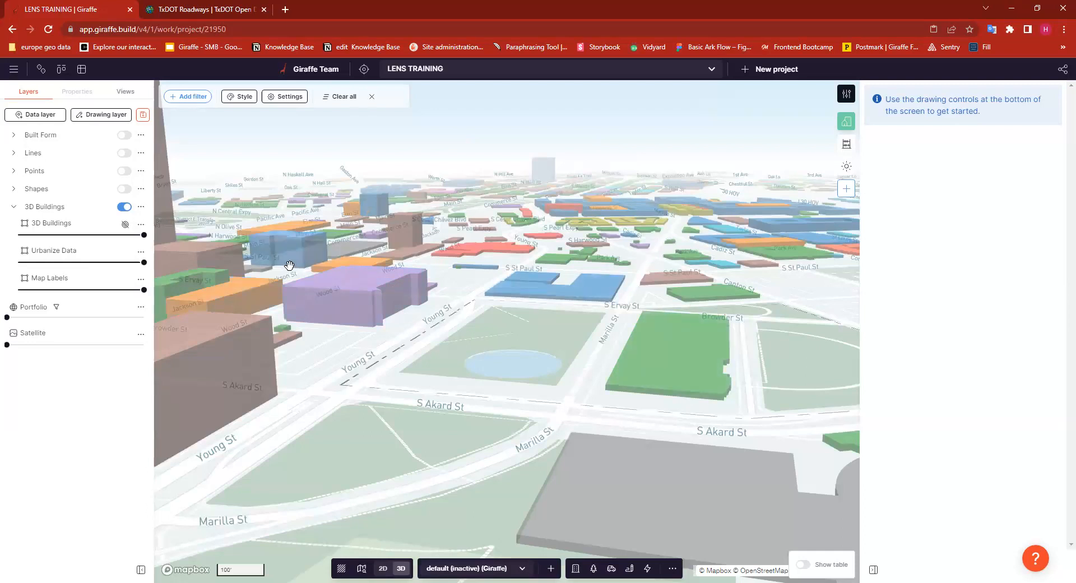
- Switch the type color map of the 3D Buildings lens to the Set3 categorical palette
left_click(243, 96)
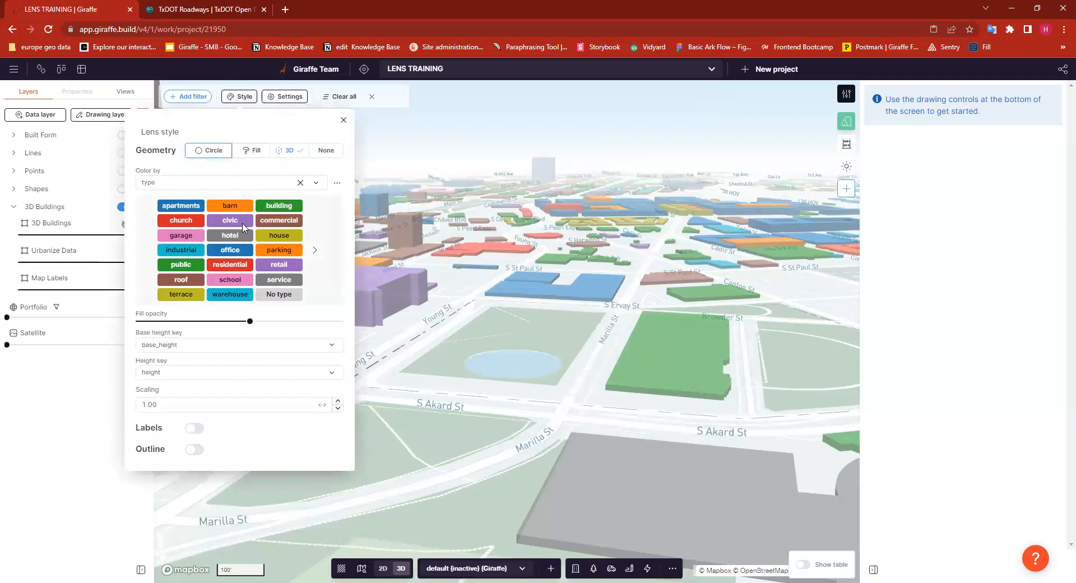
left_click(228, 249)
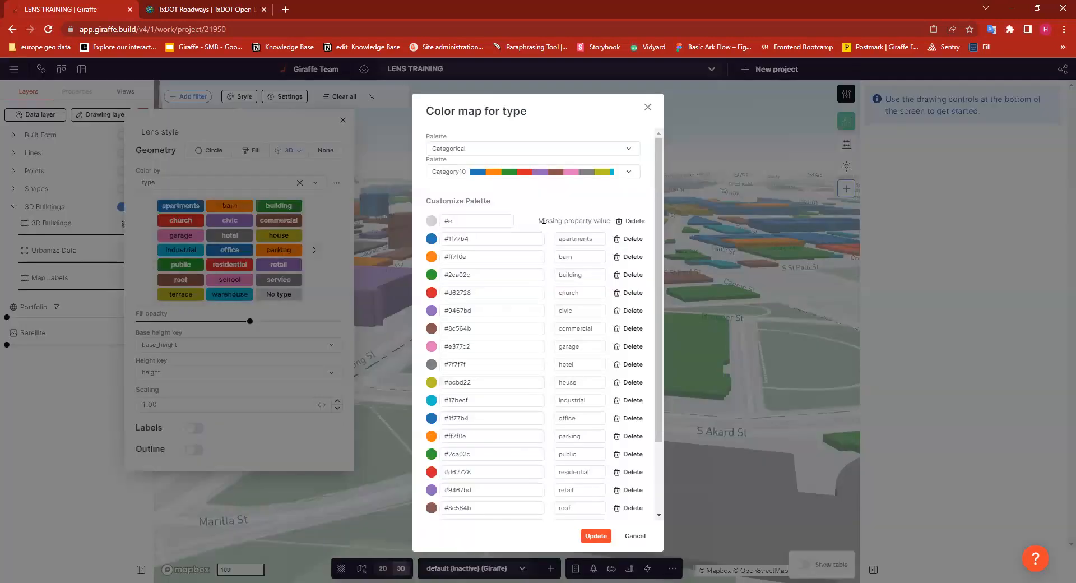
scroll(532, 284, "down", 2)
scroll(483, 408, "up", 2)
left_click(625, 173)
scroll(552, 269, "down", 1)
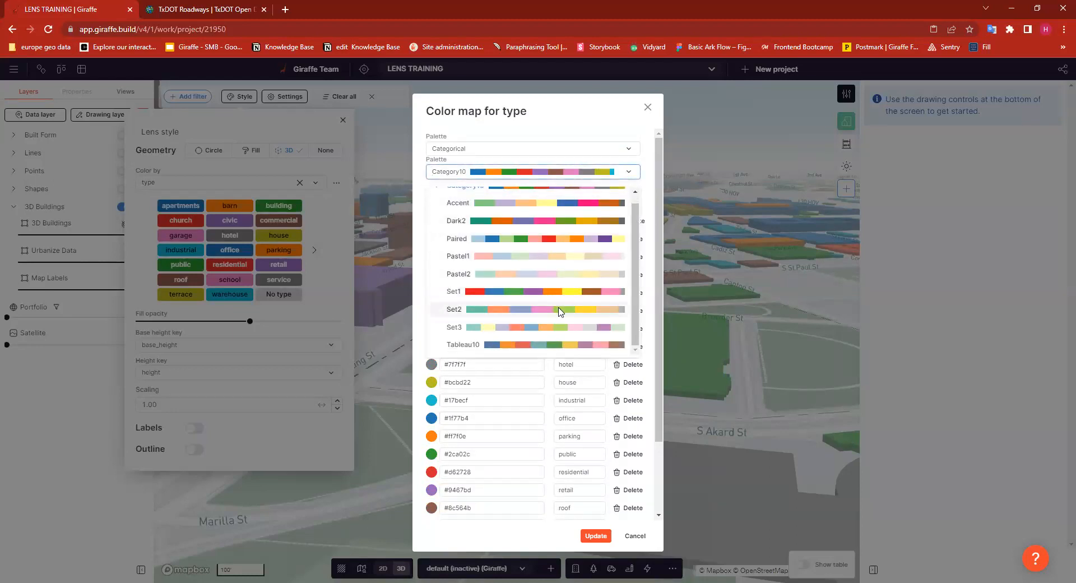
left_click(543, 332)
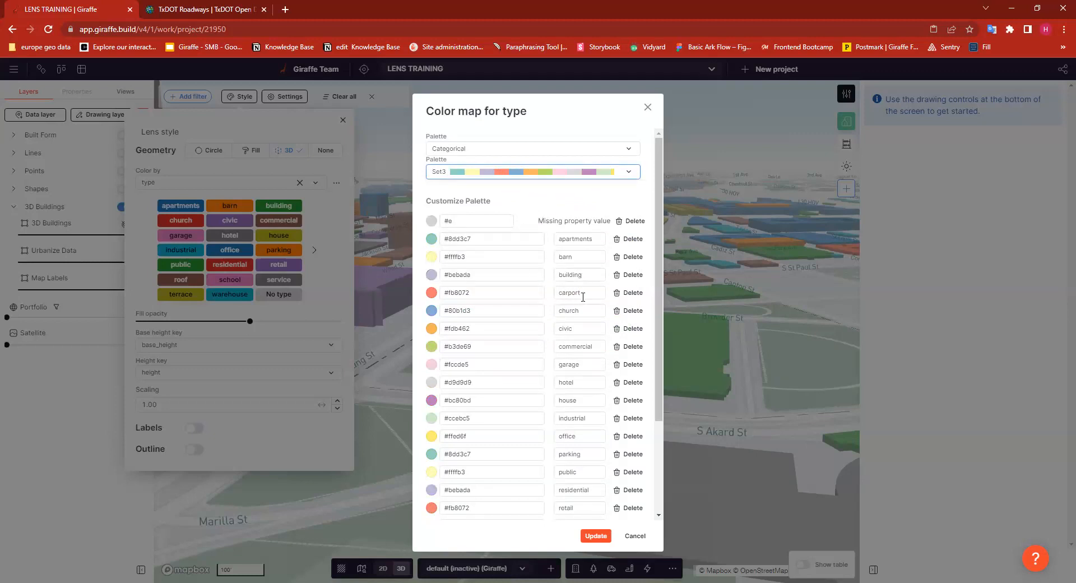
- Set the apartments color to pure red (#ff0000), apply the type color map and close the lens style
left_click(431, 239)
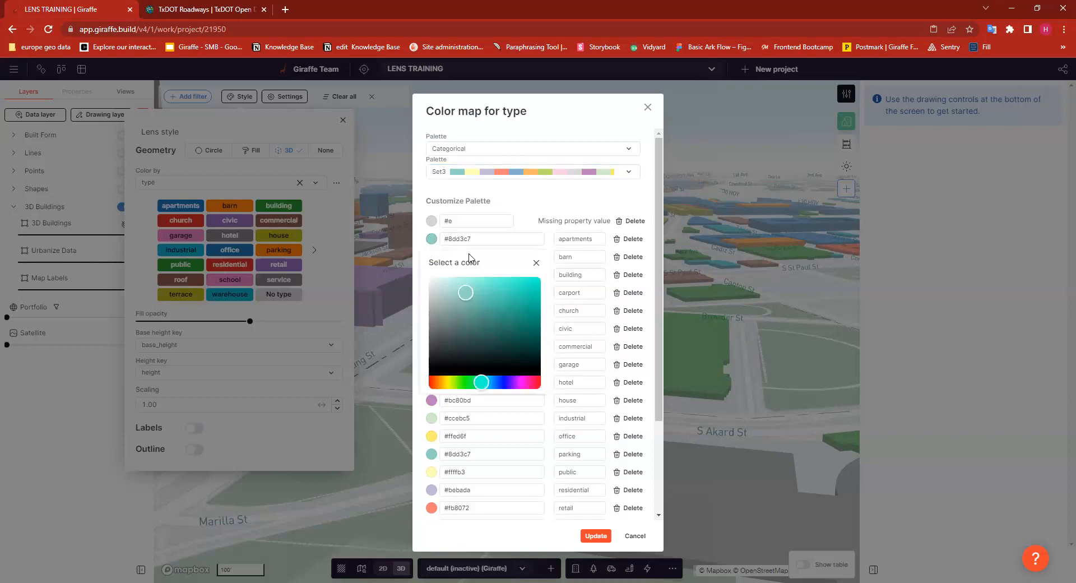
left_click_drag(458, 386, 422, 387)
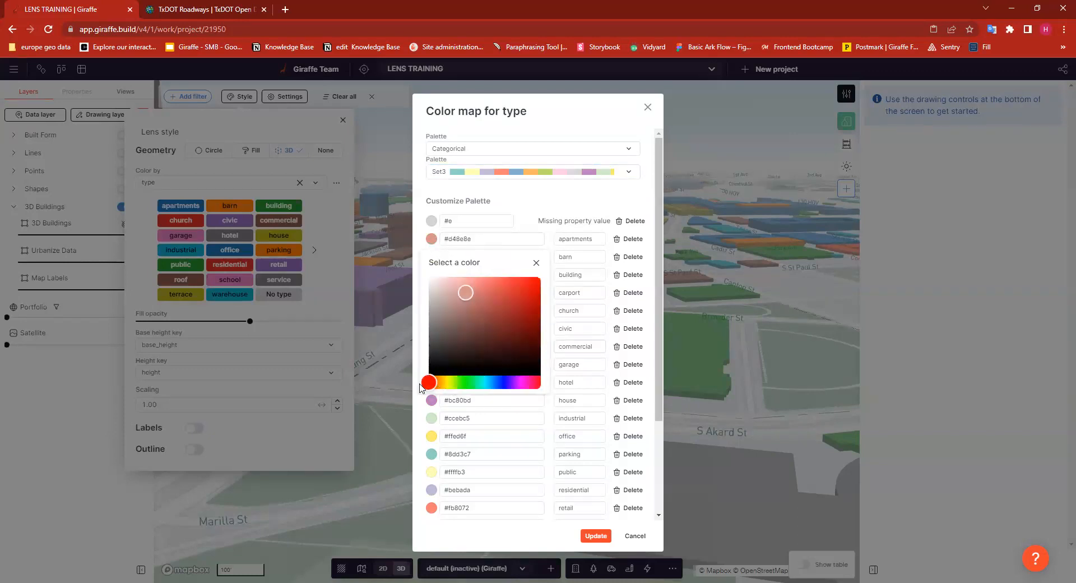
left_click_drag(471, 297, 569, 259)
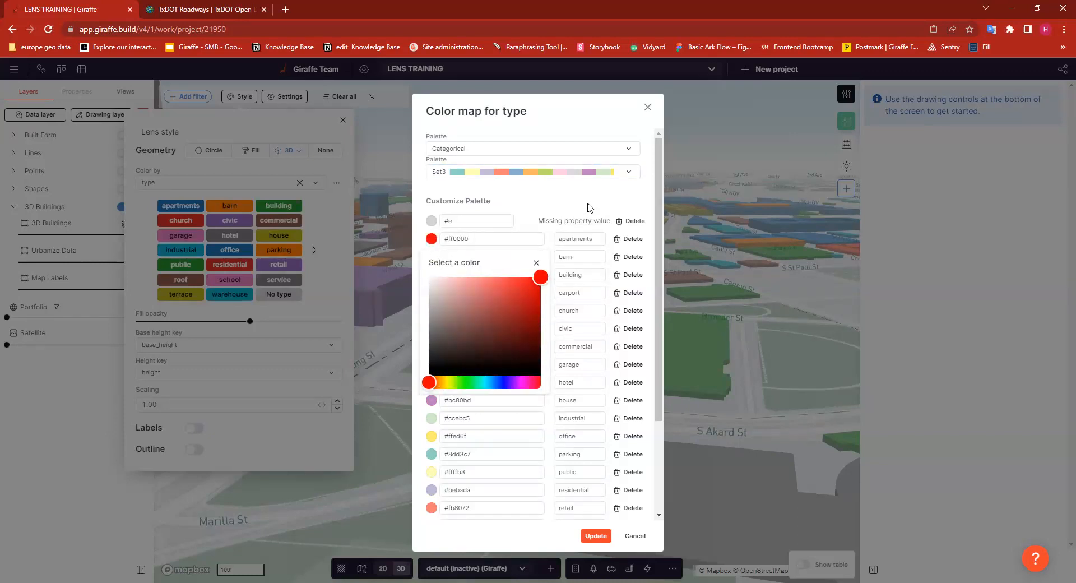
left_click(565, 204)
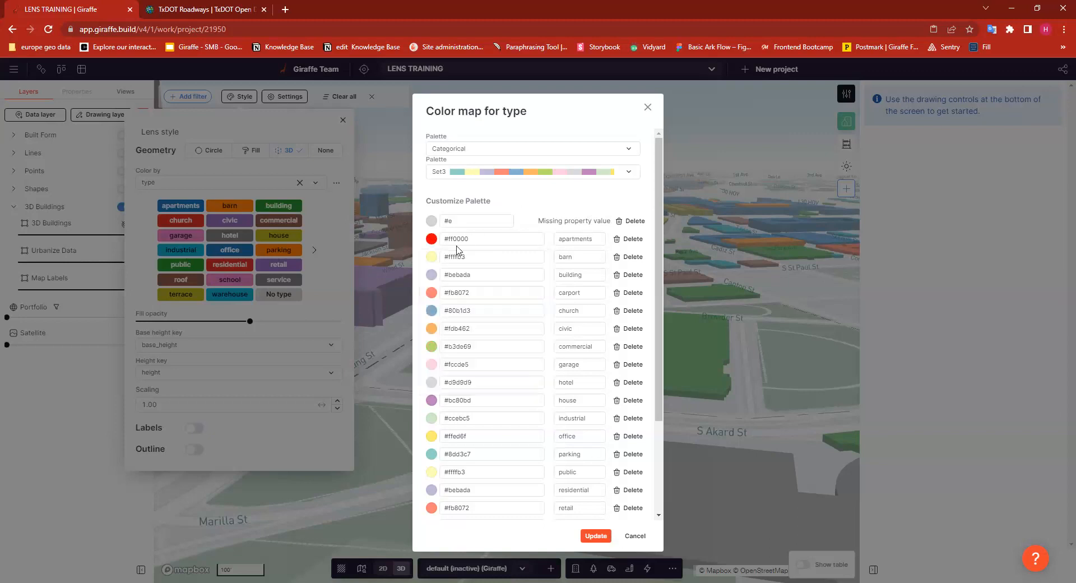
left_click(596, 536)
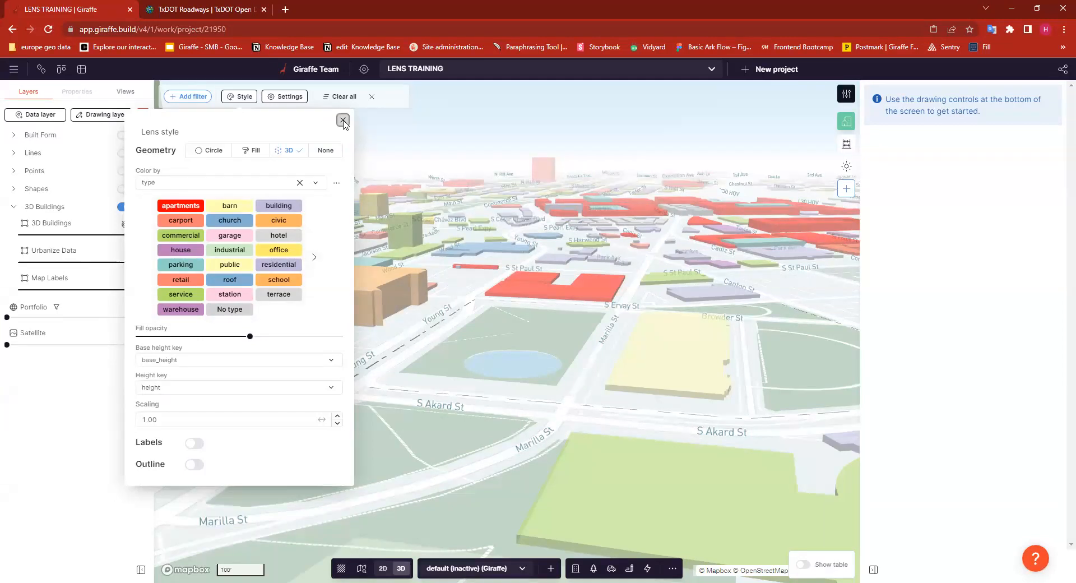
left_click(342, 120)
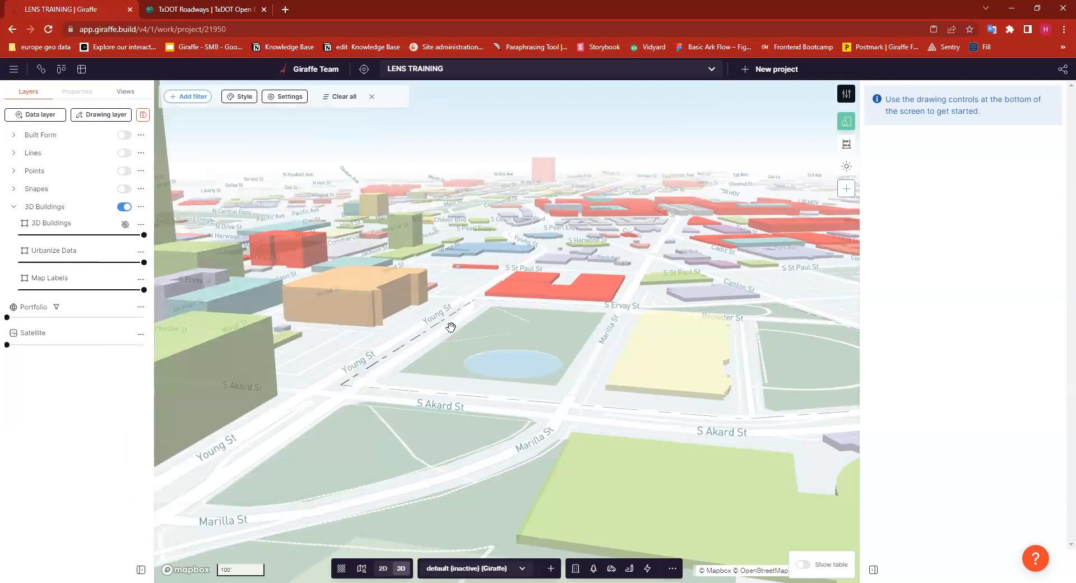
- Turn on the Built Form layer to show the project's building among the colored surrounding buildings
right_click_drag(456, 383, 522, 381)
left_click_drag(482, 360, 537, 370)
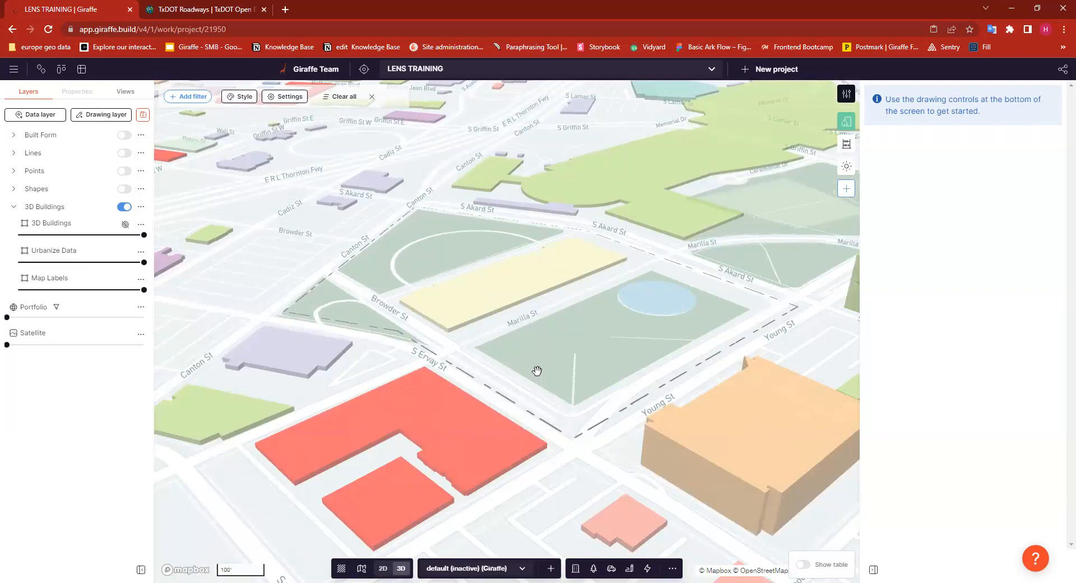
left_click_drag(618, 351, 590, 346)
left_click(125, 136)
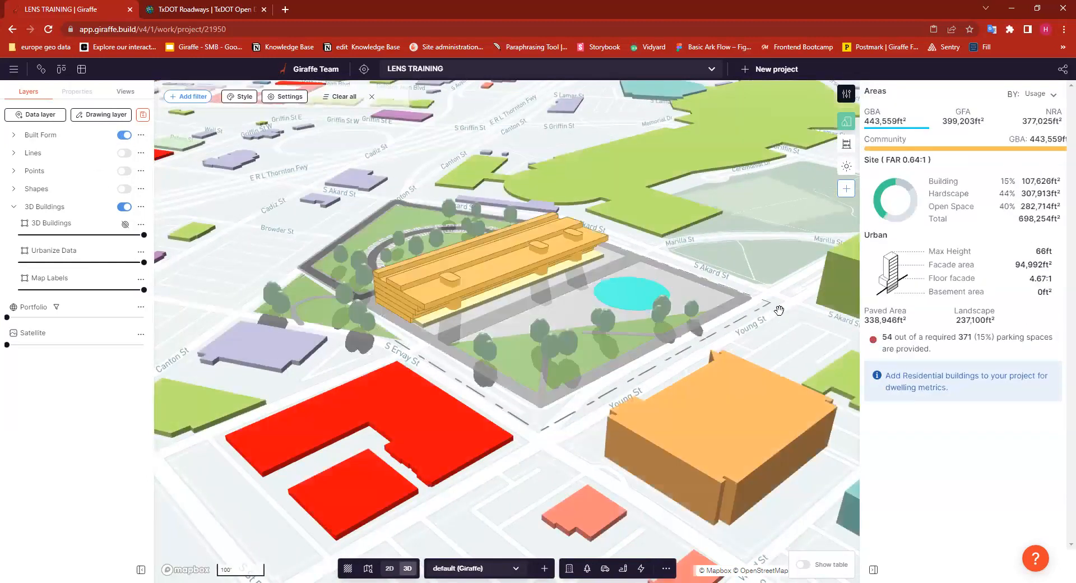
right_click_drag(780, 345, 731, 440)
left_click_drag(730, 439, 650, 390)
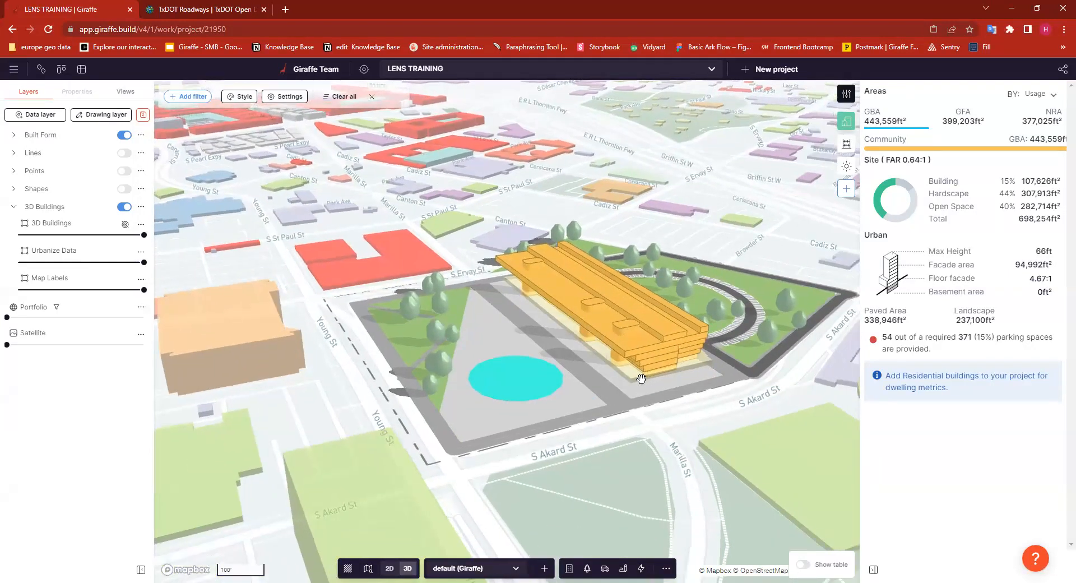
scroll(561, 322, "up", 3)
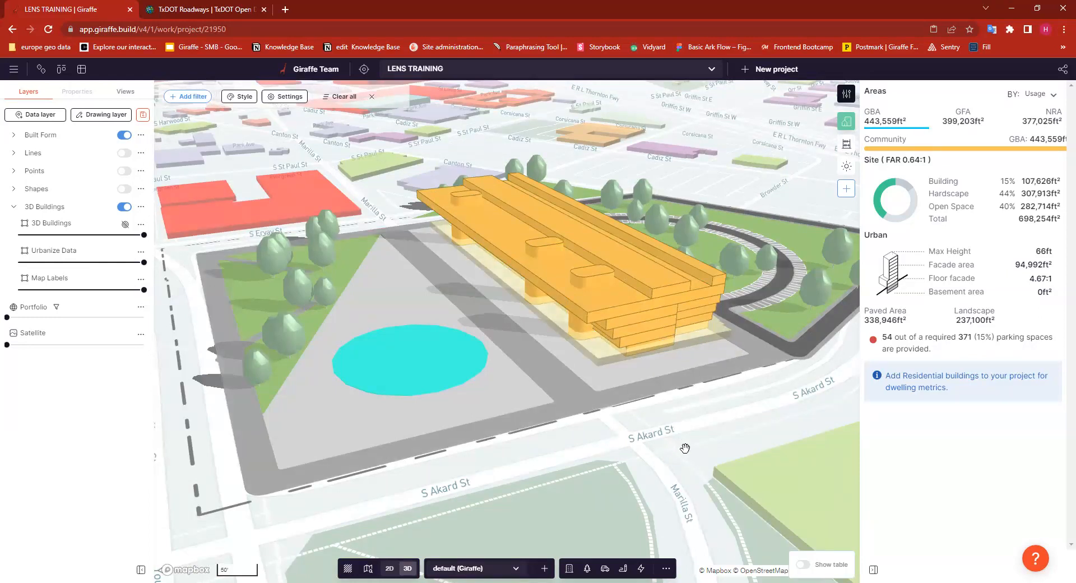
left_click_drag(707, 443, 685, 442)
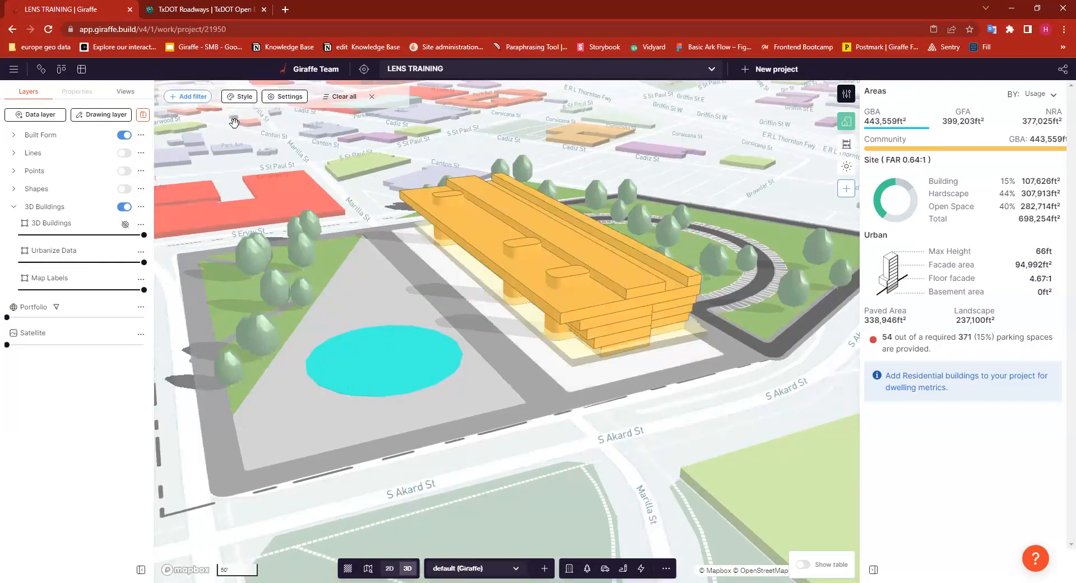
- Add a geometry filter excluding buildings inside a four-sided boundary around the project's building, with sides about 828, 335, 652 and 411 ft
left_click(190, 99)
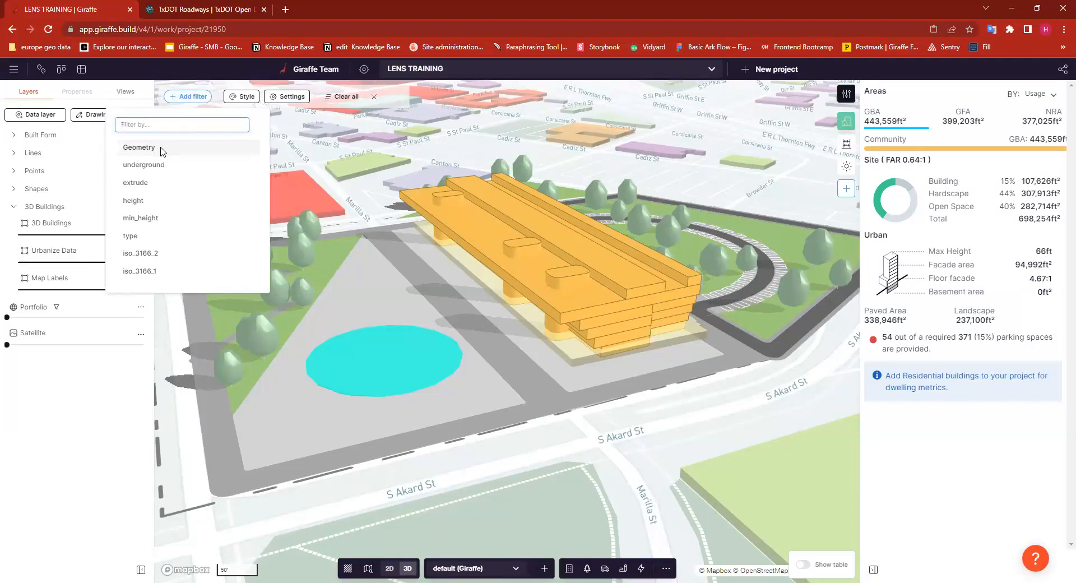
left_click(193, 150)
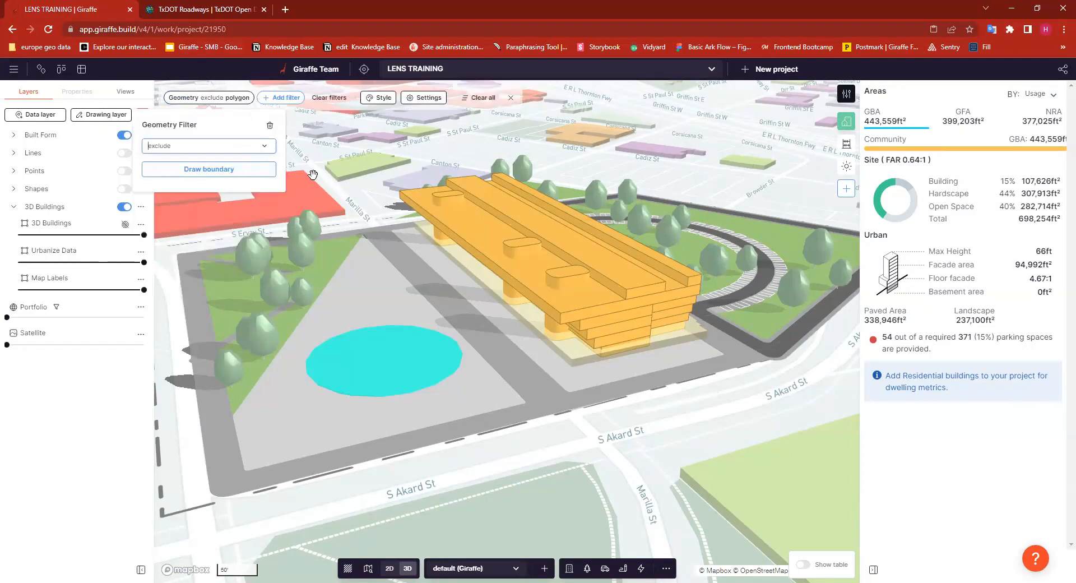
left_click(199, 171)
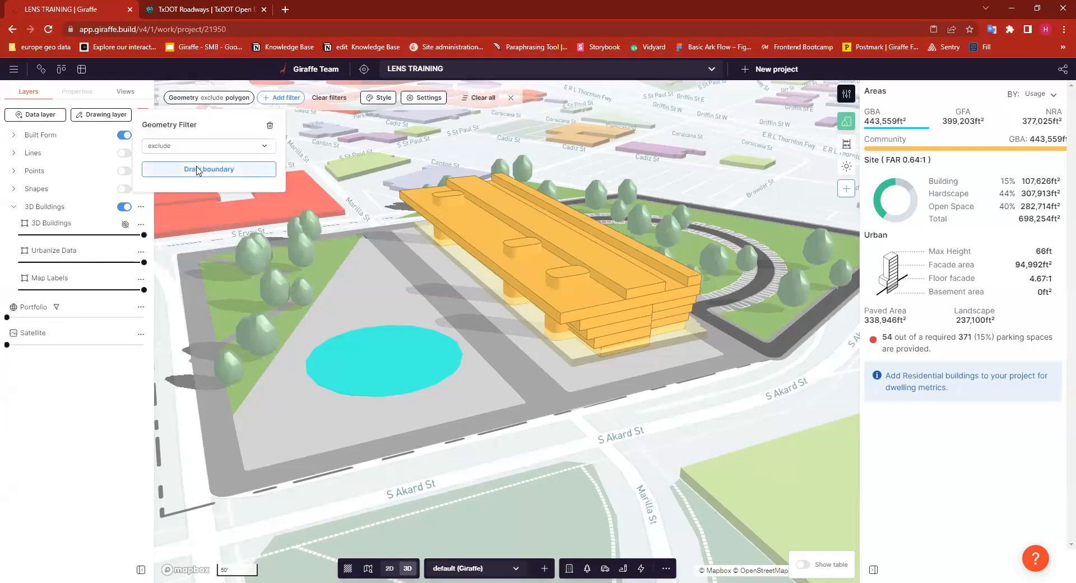
left_click(362, 208)
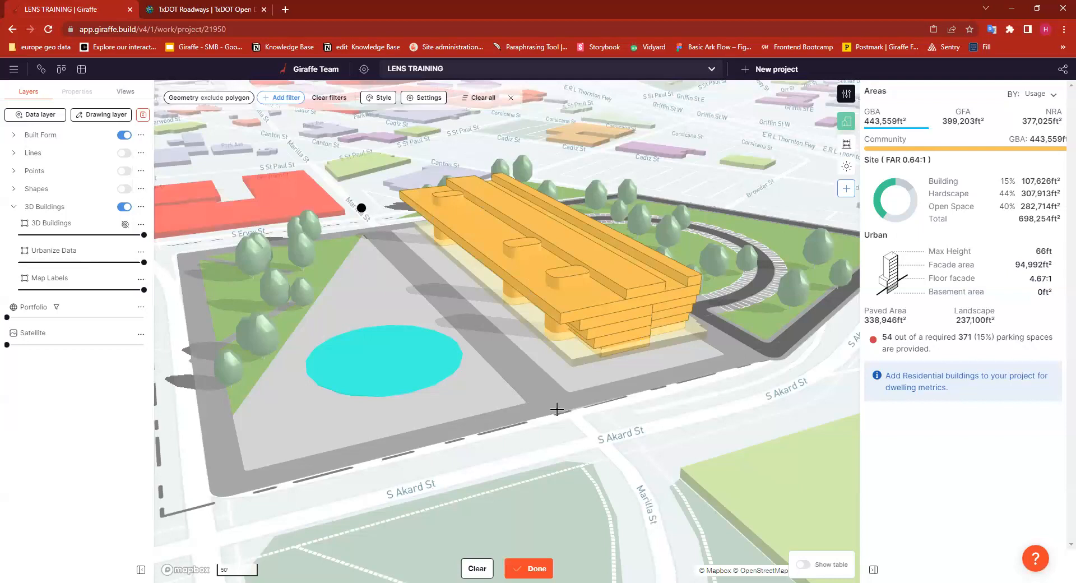
left_click(573, 420)
left_click(827, 353)
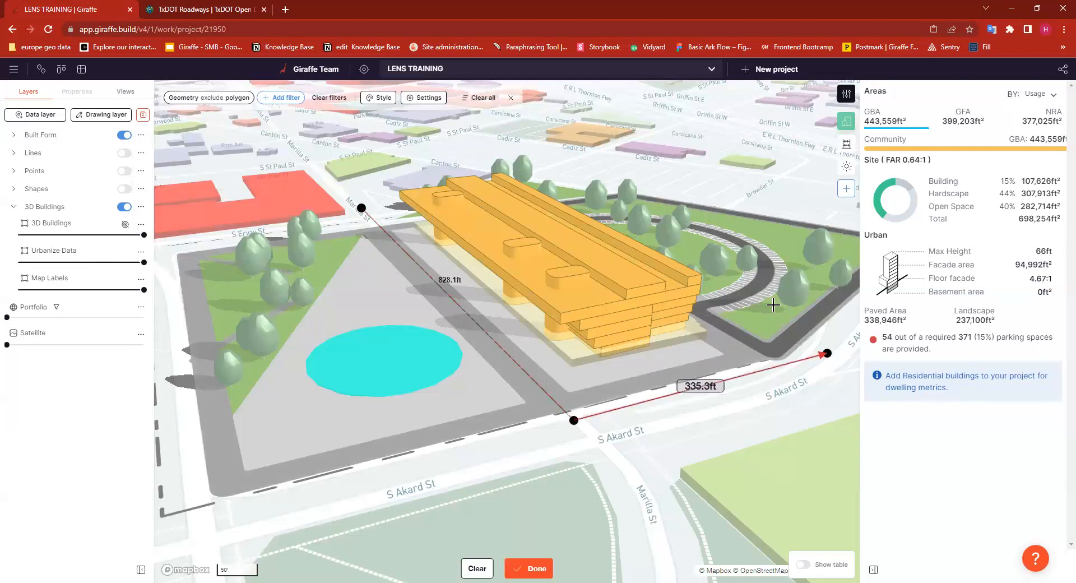
left_click(579, 208)
left_click(361, 208)
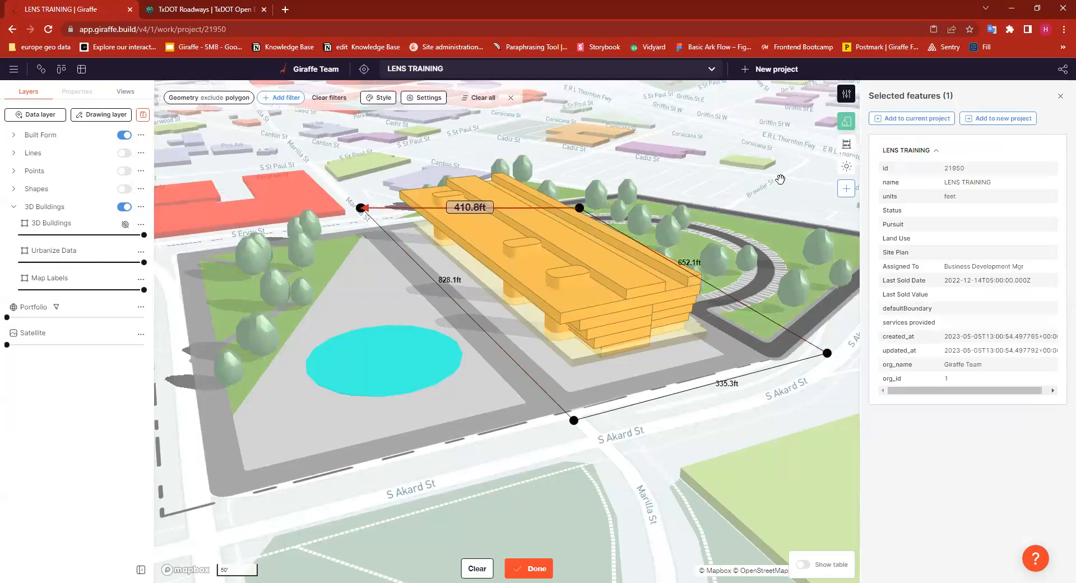
left_click(532, 570)
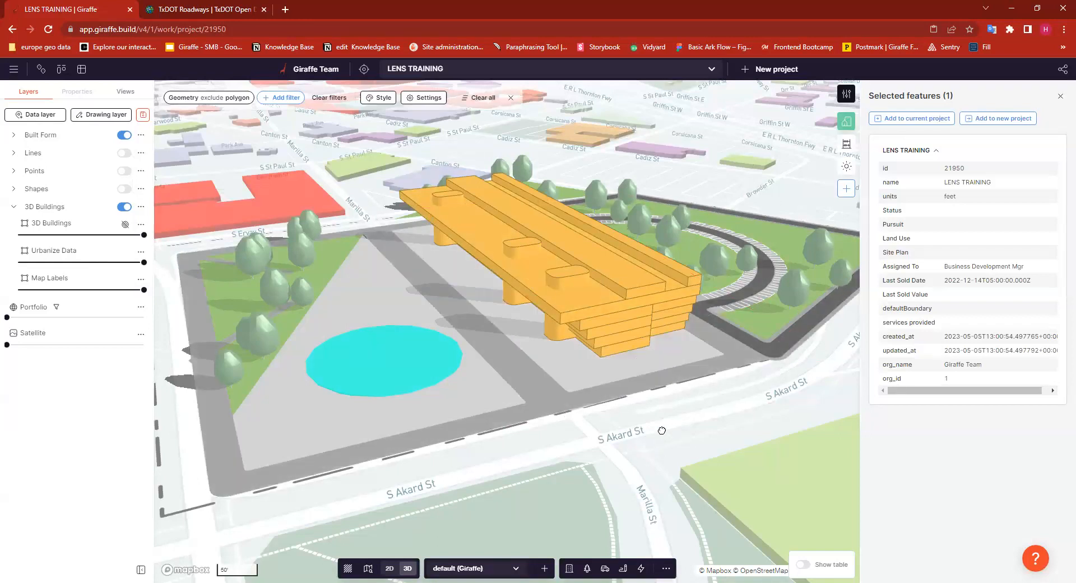
- Add a second filter to the 3D Buildings lens that keeps only buildings whose type is Apartments
left_click_drag(662, 431, 639, 430)
mouse_move(595, 439)
right_mouse_down()
mouse_move(610, 437)
mouse_move(586, 437)
right_mouse_up()
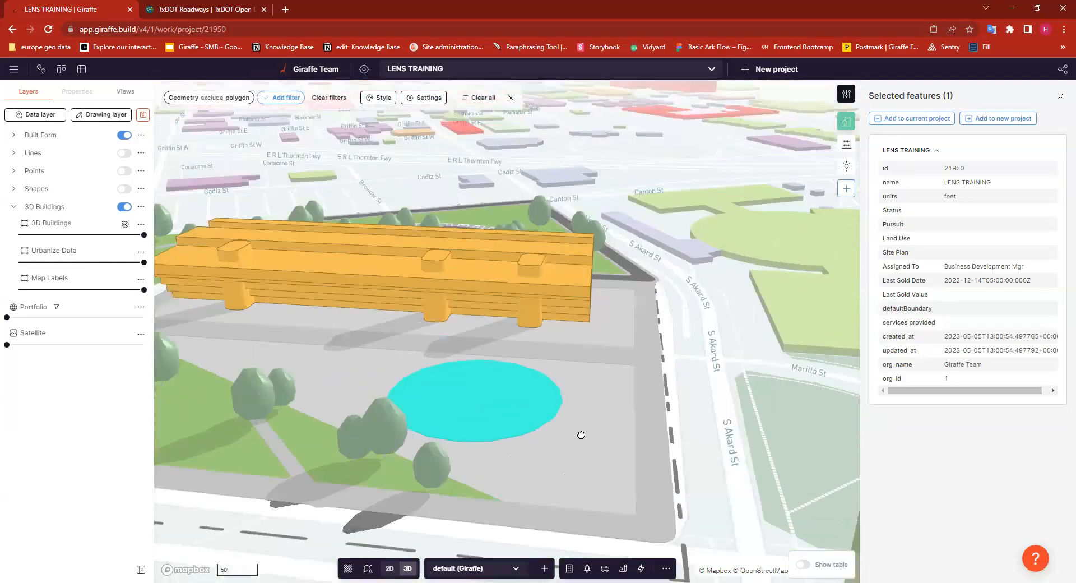
right_click_drag(694, 422, 700, 420)
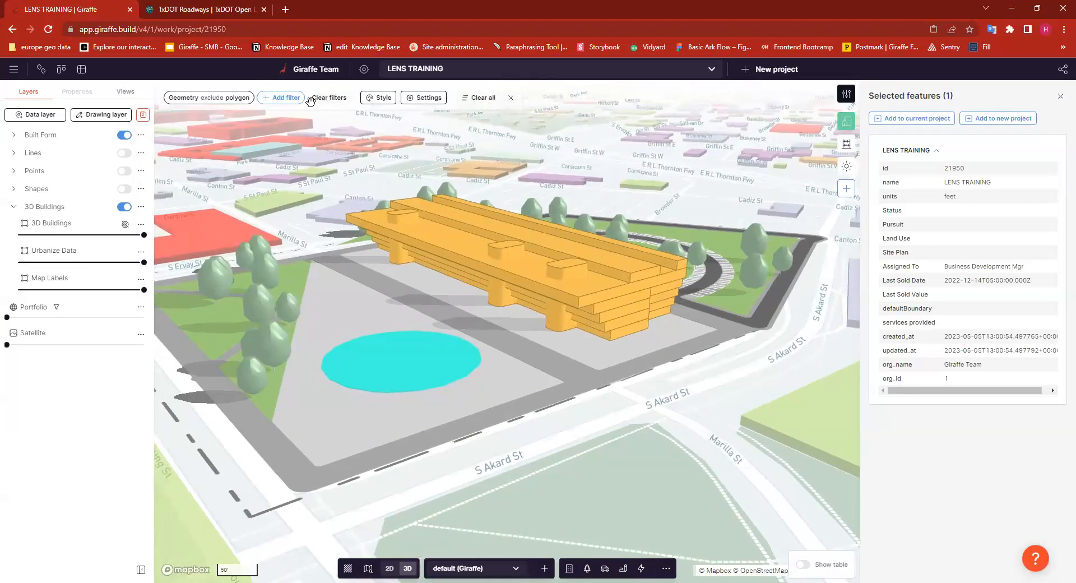
left_click(286, 99)
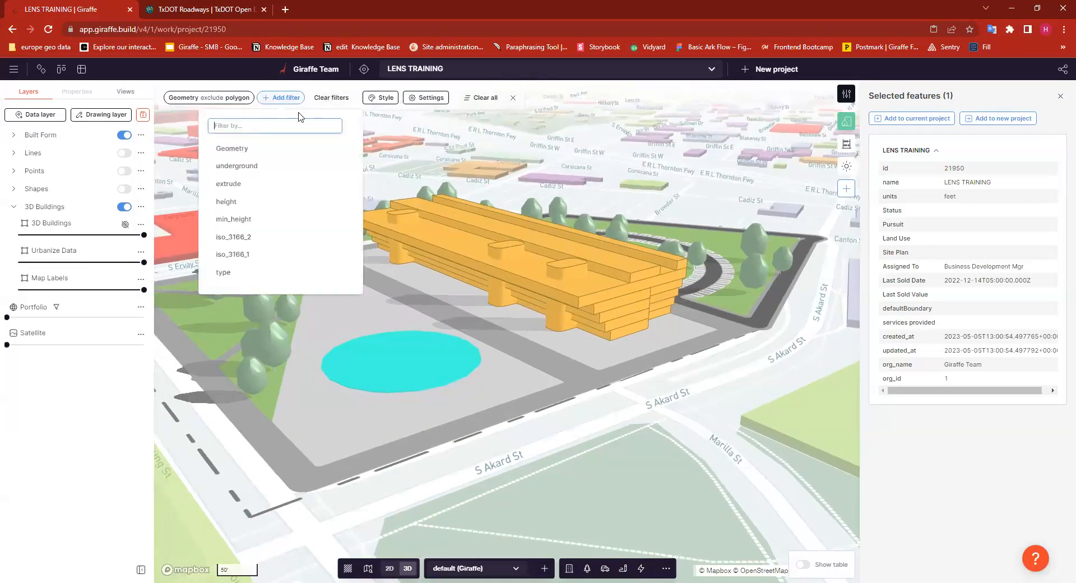
left_click(264, 273)
left_click(293, 170)
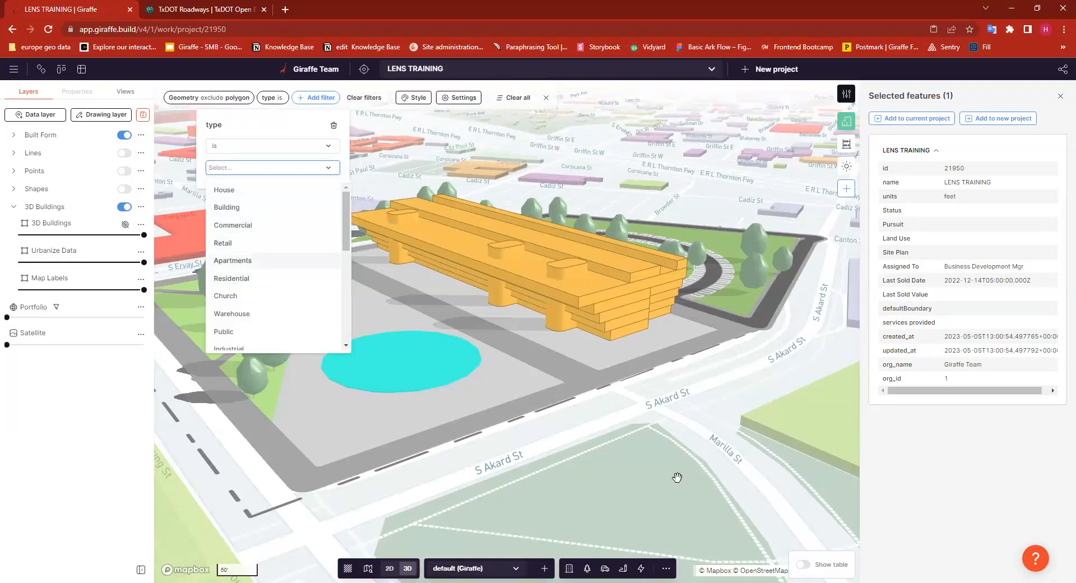
left_click(257, 262)
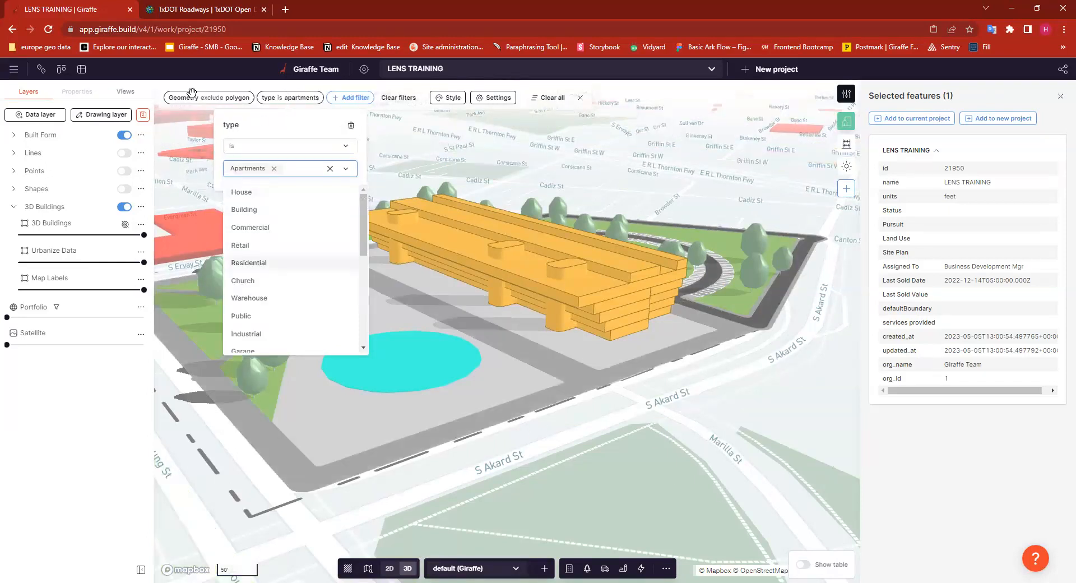
left_click(418, 131)
left_click(380, 161)
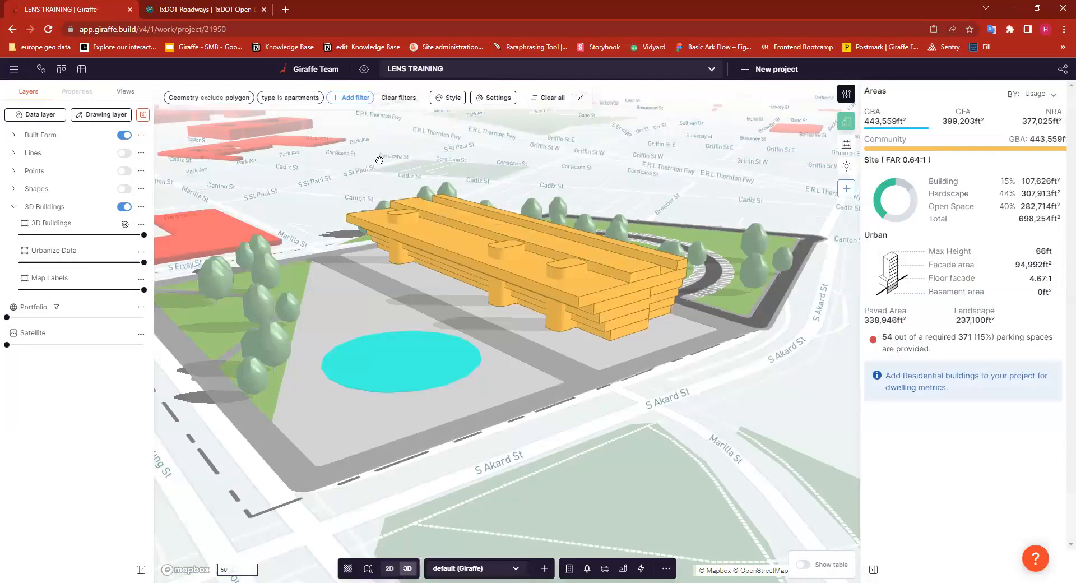
- Inspect the apartment buildings around the site and delete the type filter, keeping the geometry filter
right_click_drag(442, 162, 437, 162)
left_click_drag(292, 178, 411, 173)
mouse_move(389, 176)
right_mouse_down()
mouse_move(413, 182)
mouse_move(388, 181)
right_mouse_up()
left_click(304, 99)
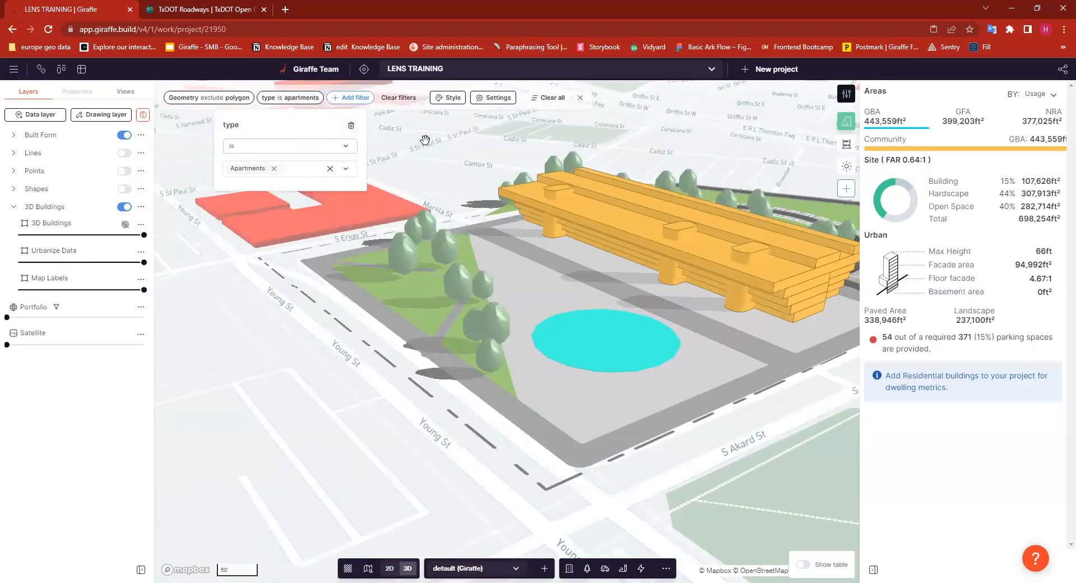
left_click(352, 126)
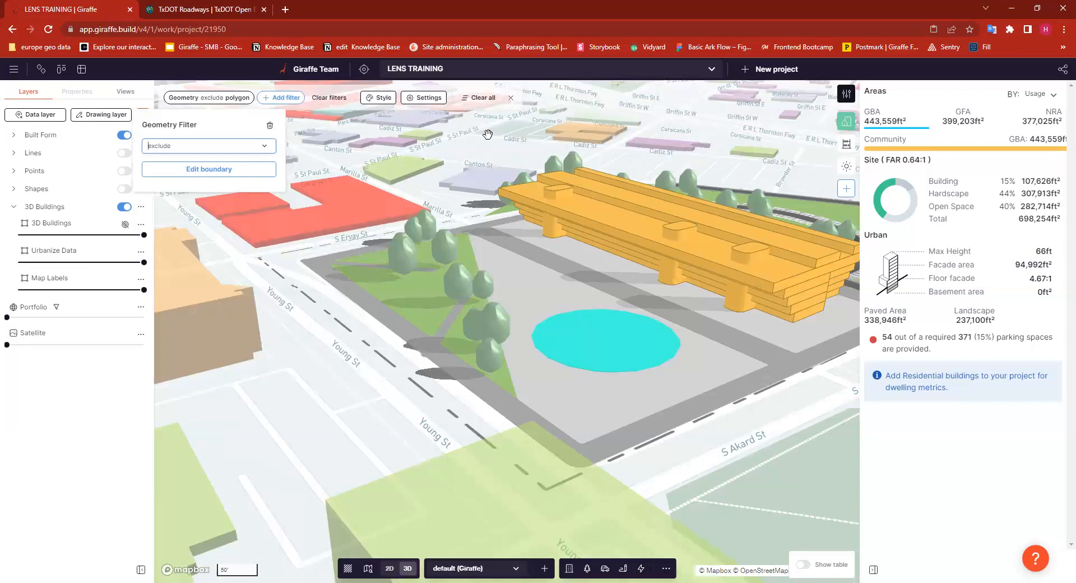
left_click(474, 147)
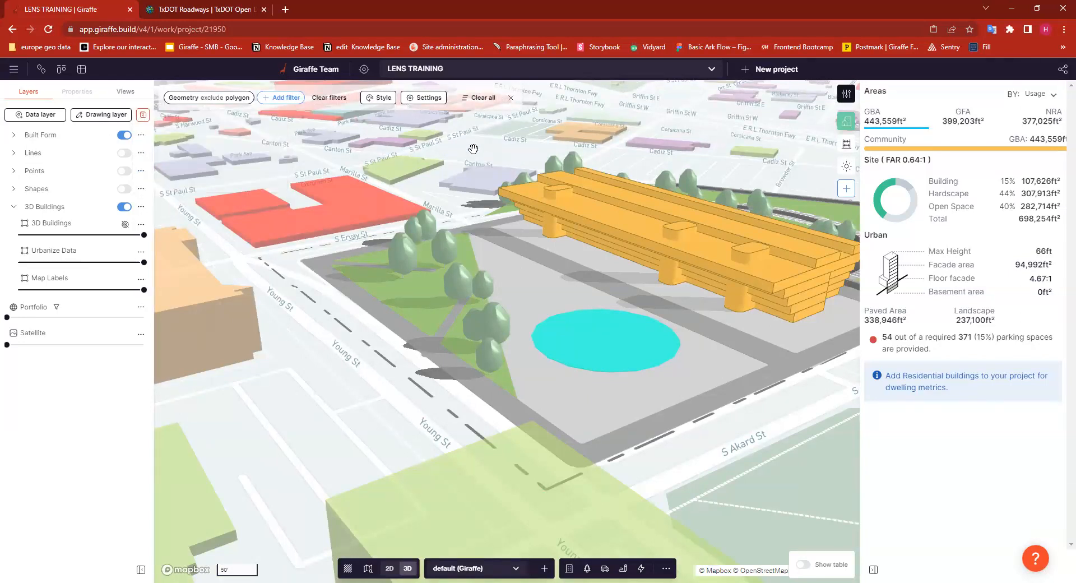
- Turn on the data table in the 3D Buildings lens settings and close the lens
left_click(430, 100)
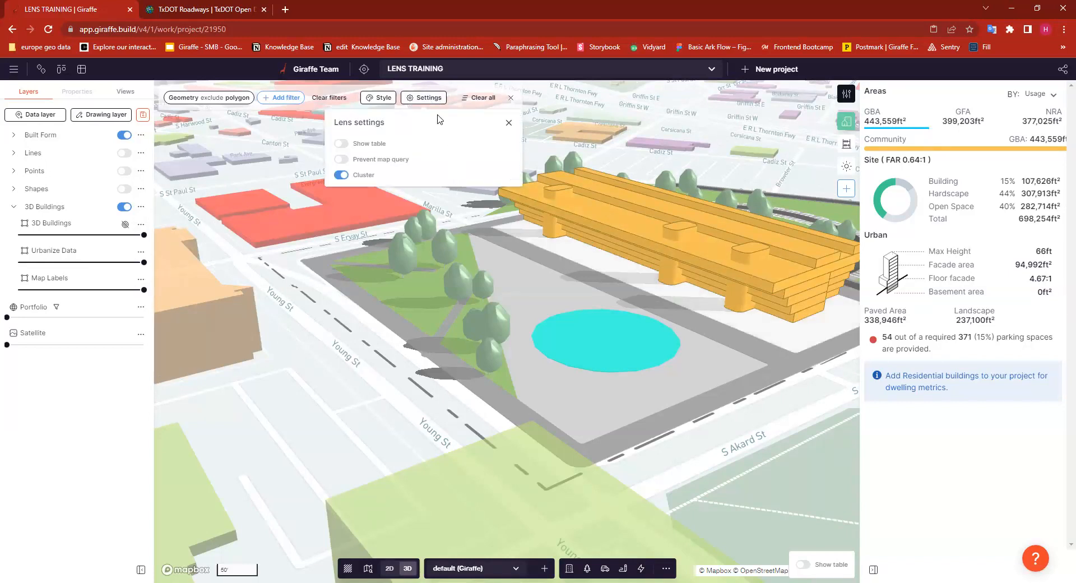
left_click(342, 144)
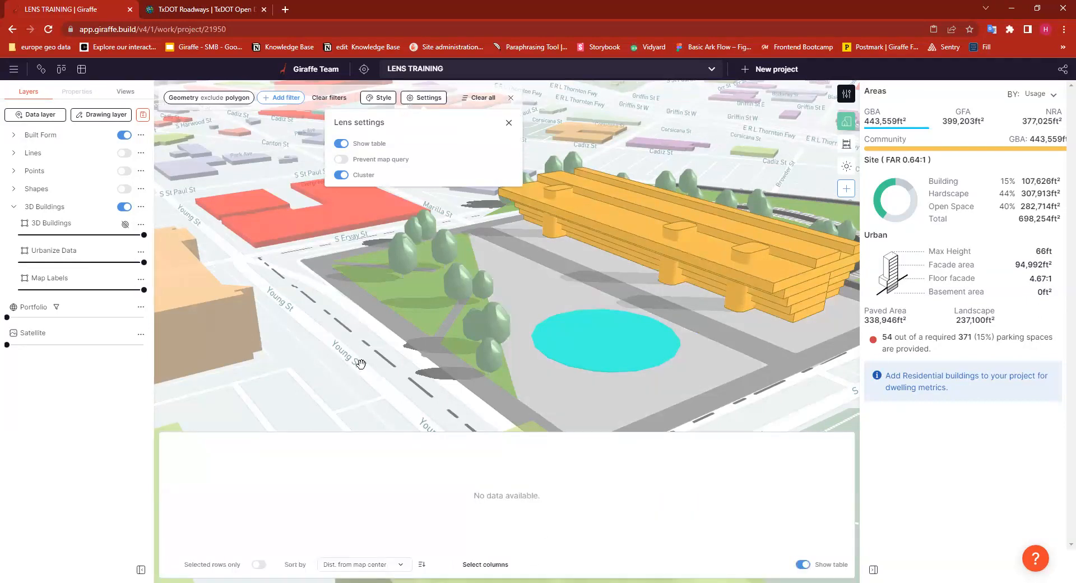
scroll(359, 352, "down", 3)
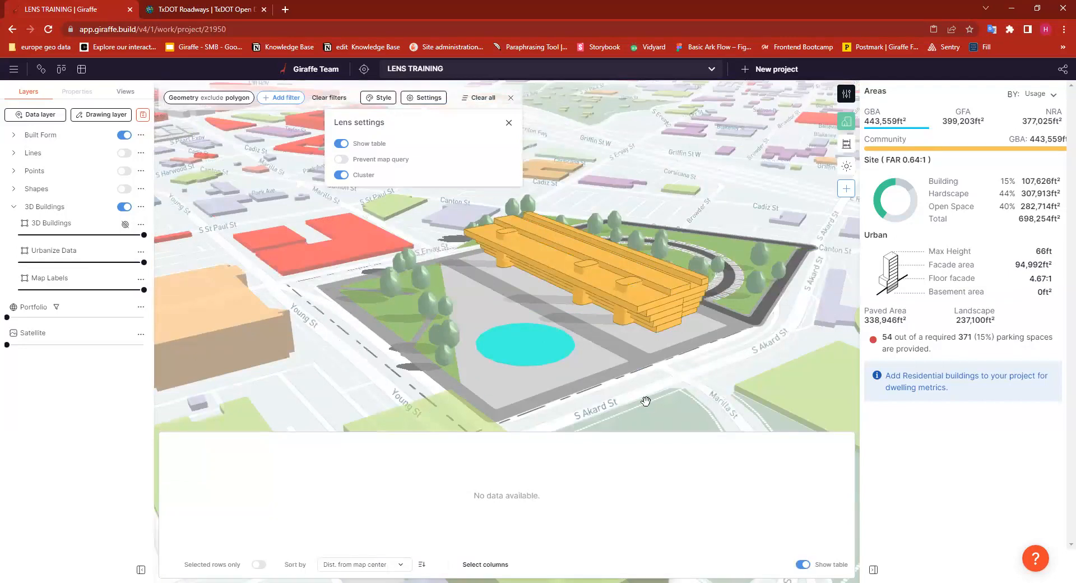
left_click_drag(684, 389, 669, 362)
right_click_drag(658, 368, 646, 373)
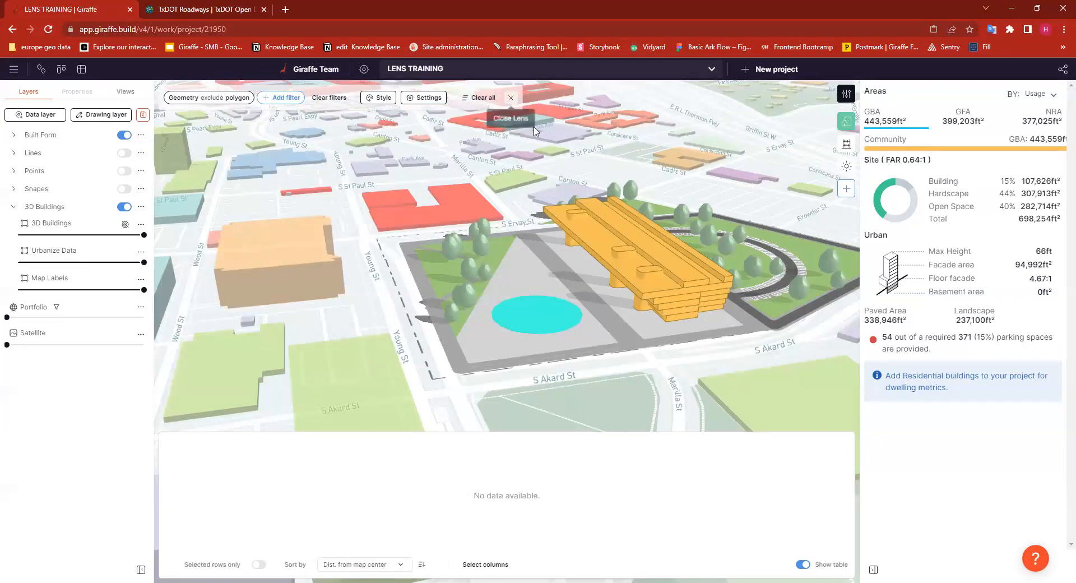
left_click(511, 98)
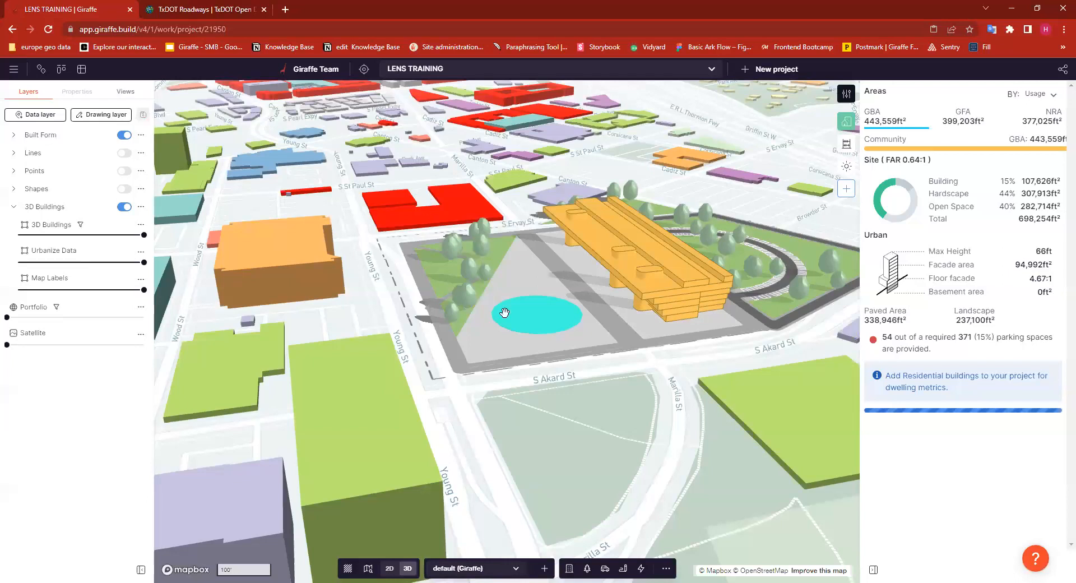
- Reopen the lens controls of the 3D Buildings layer and view its settings
left_click(142, 224)
left_click(222, 229)
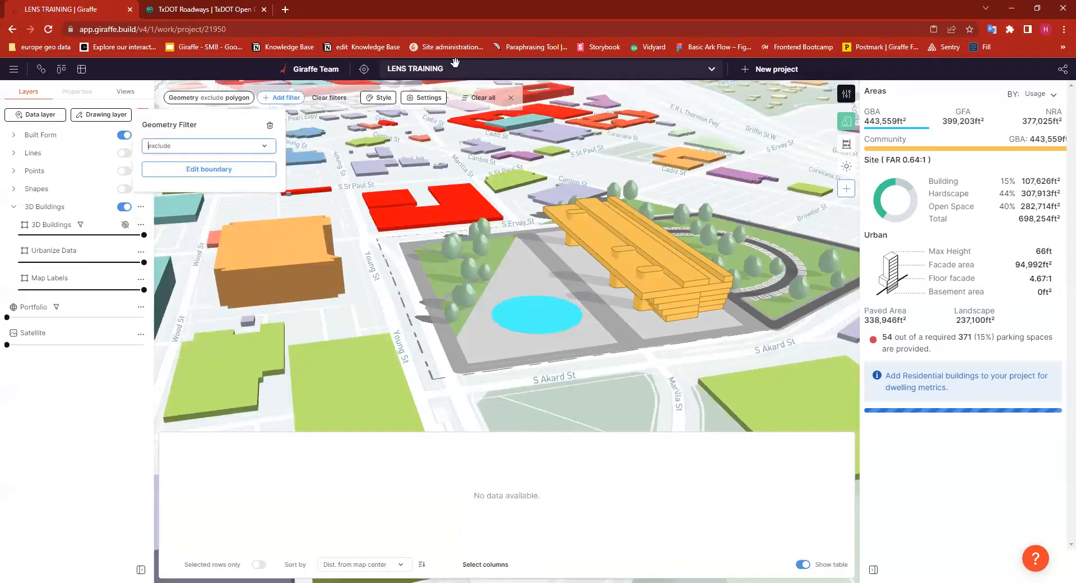
left_click(426, 98)
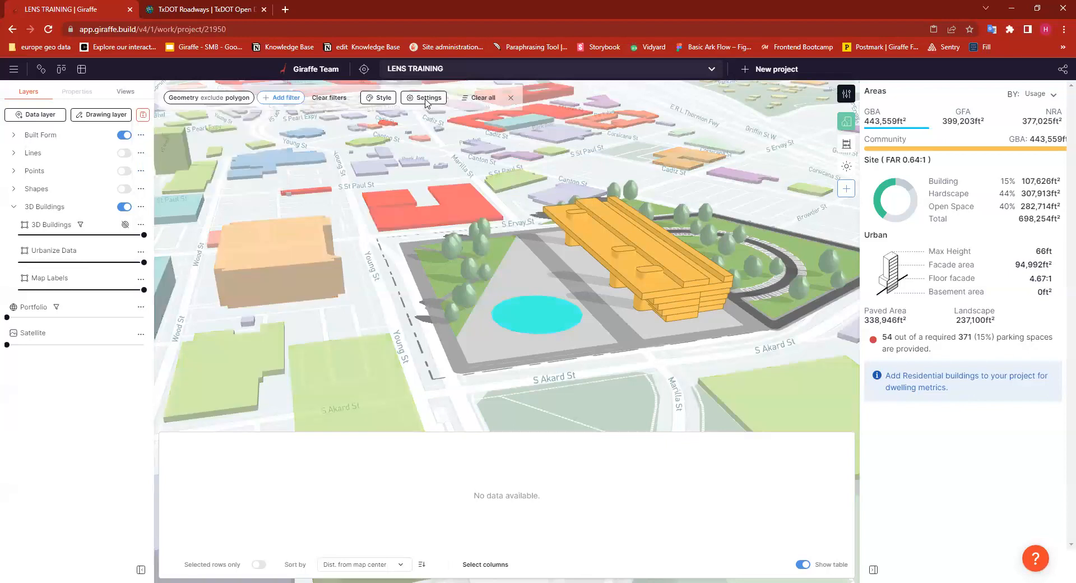
left_click(509, 123)
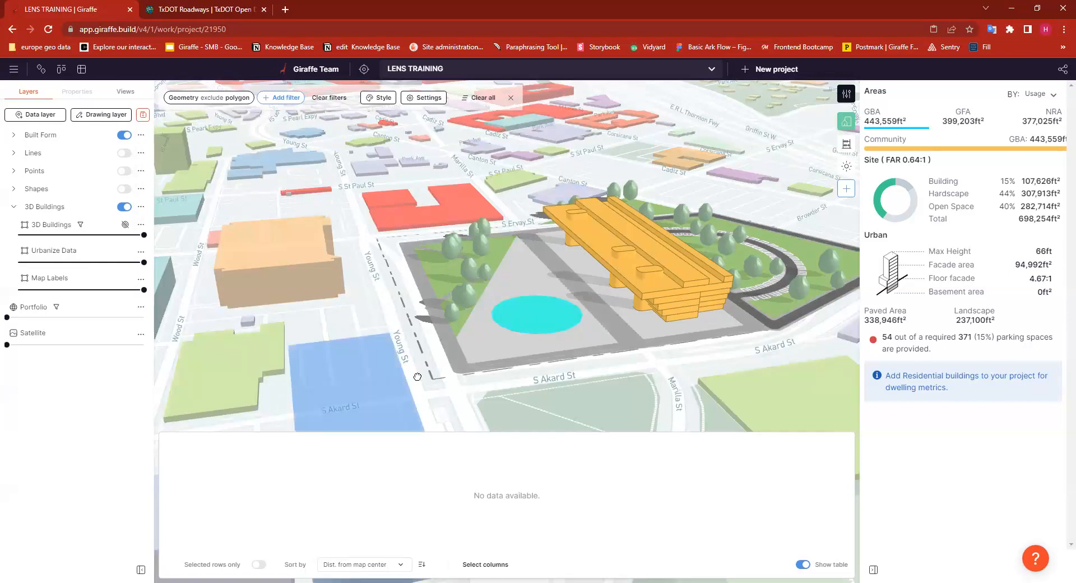
right_click_drag(410, 378, 431, 378)
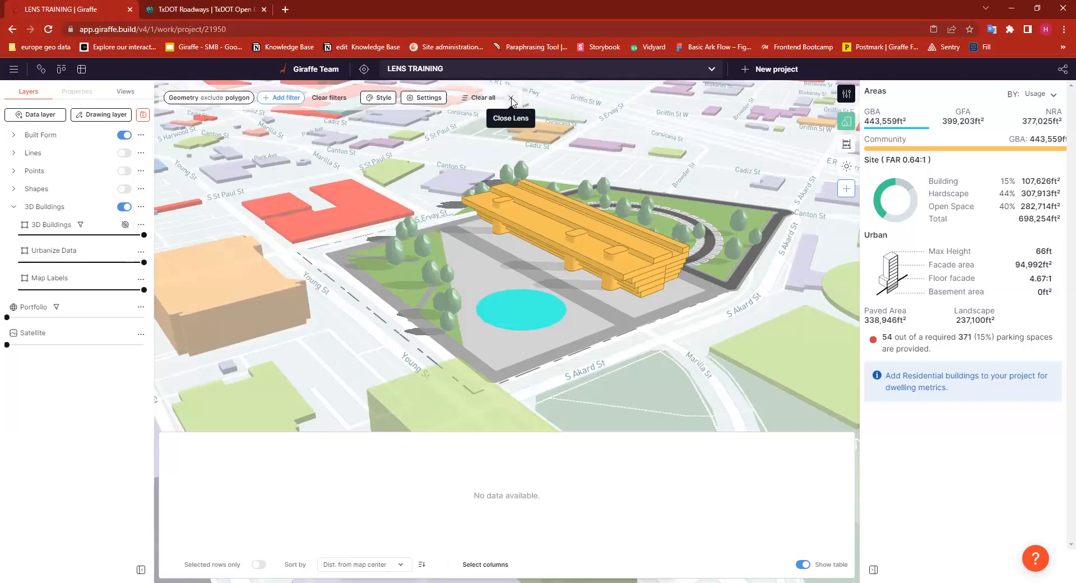
- Turn on Prevent map query for the lens and test it on the large orange building along Young St
left_click(425, 104)
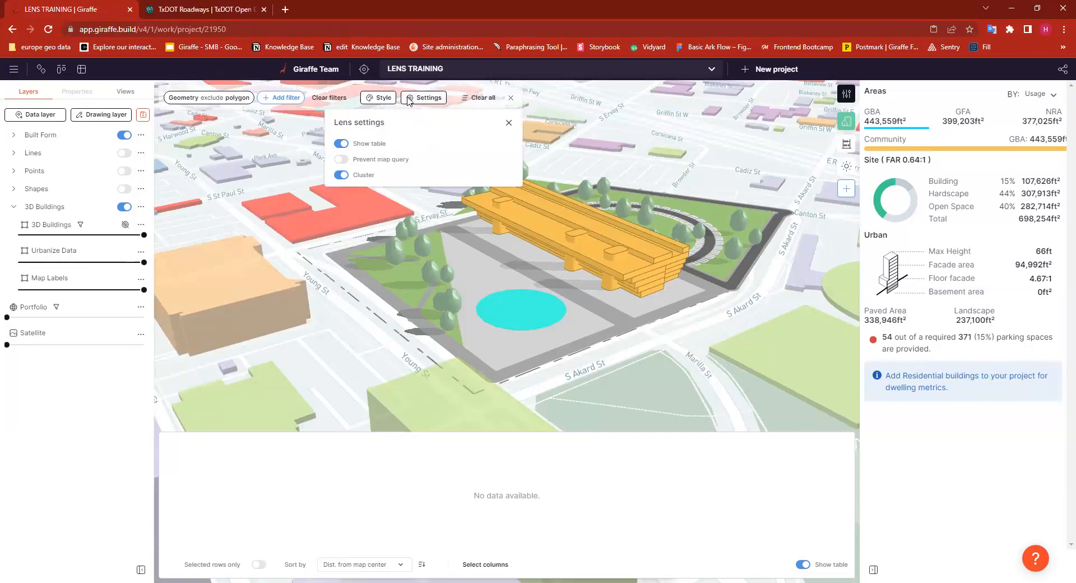
left_click(342, 160)
left_click(219, 292)
left_click(283, 293)
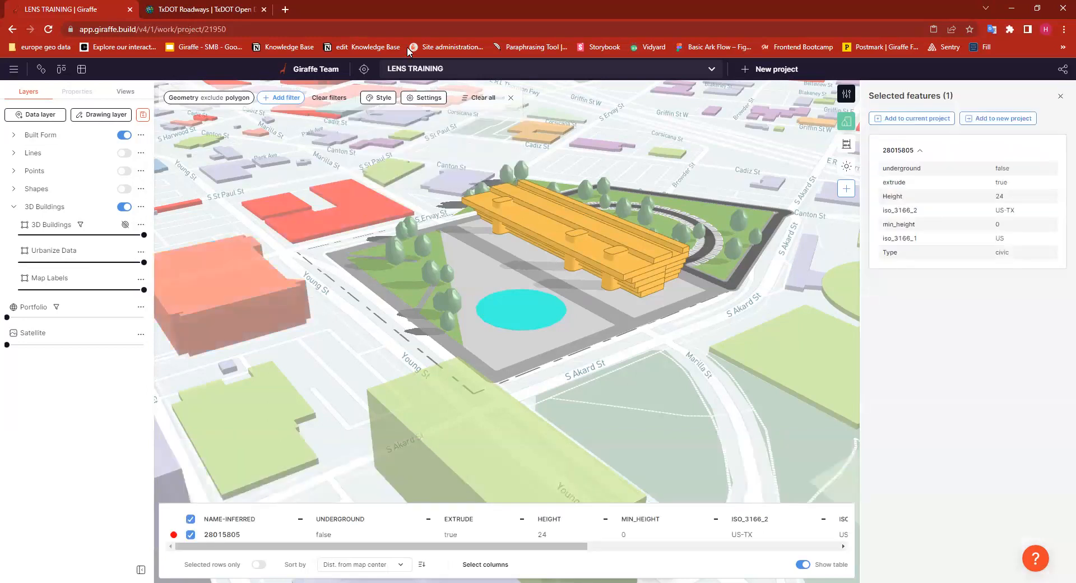
- Turn off Prevent map query and the data table in the lens settings, and close the lens
left_click(426, 98)
left_click(340, 159)
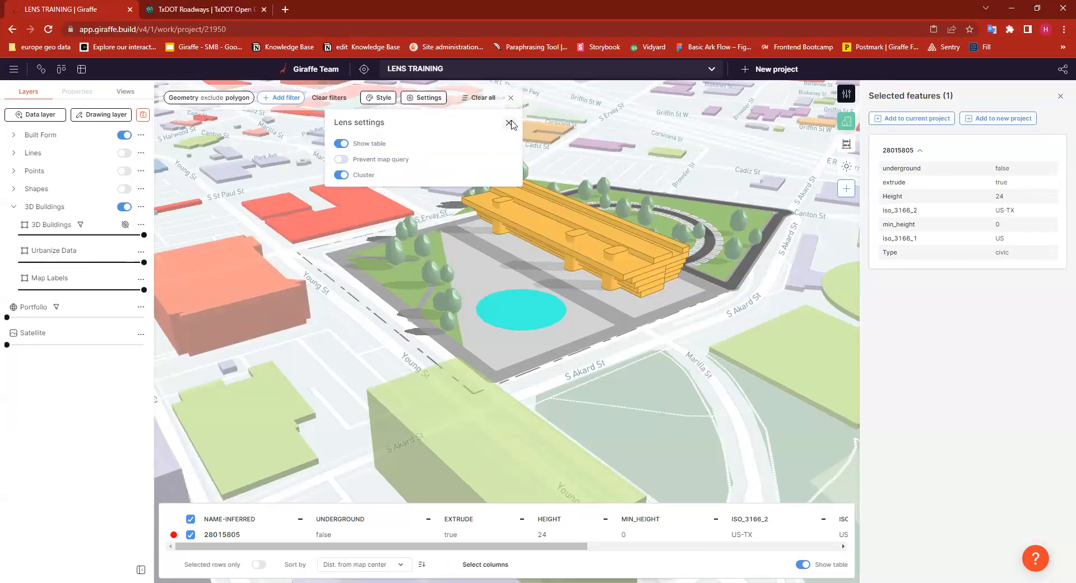
left_click(341, 143)
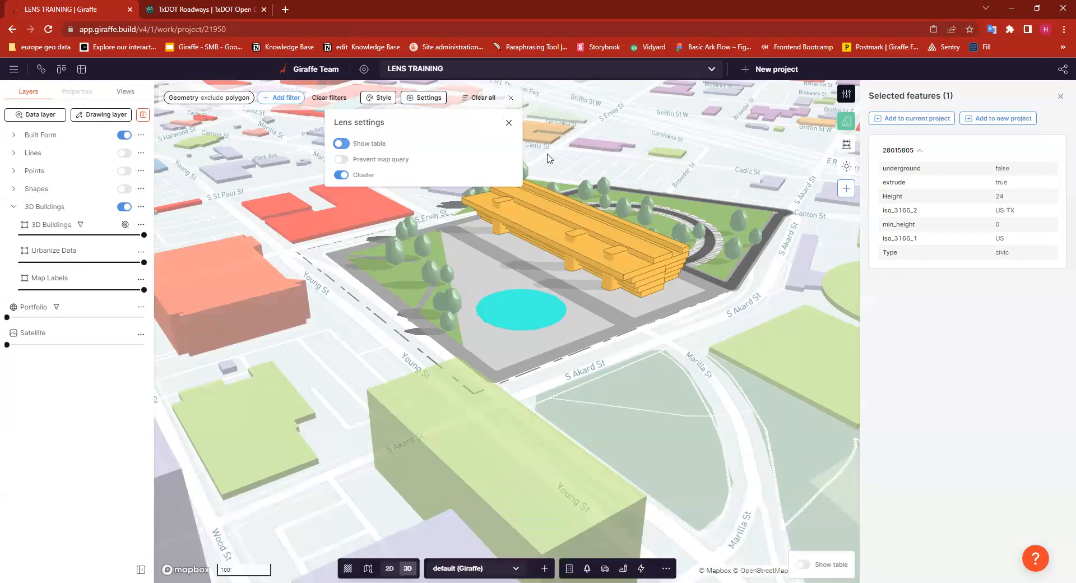
left_click(508, 122)
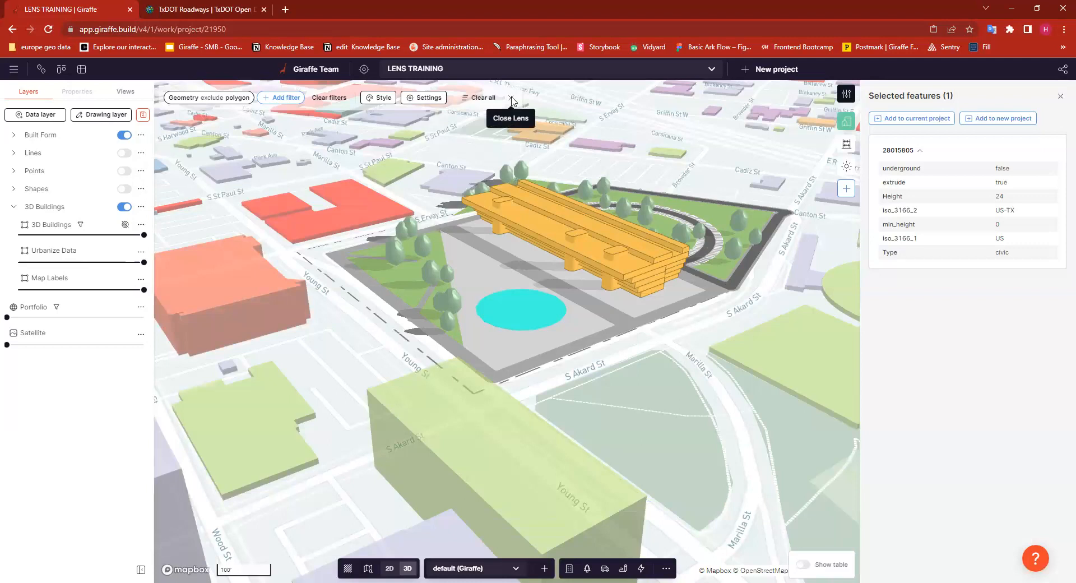
left_click(512, 101)
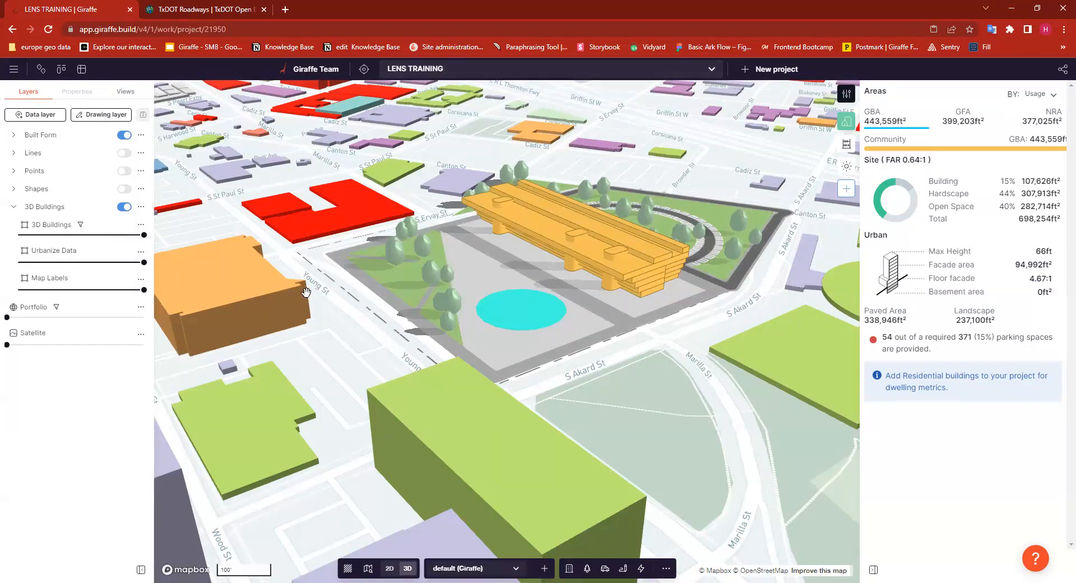
- Unapply the lens from the 3D Buildings layer and apply it again
left_click(142, 226)
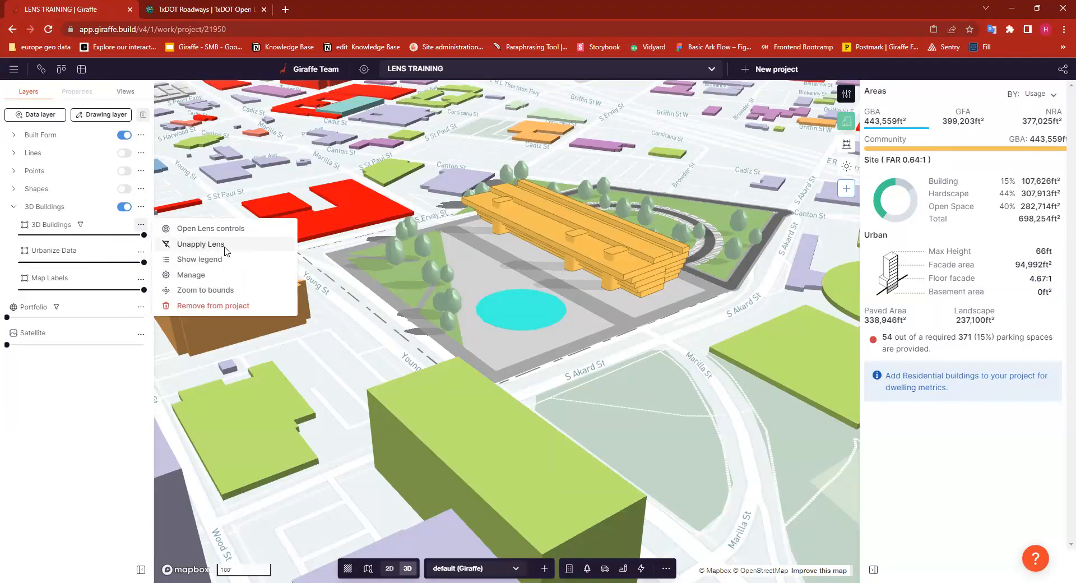
left_click(261, 248)
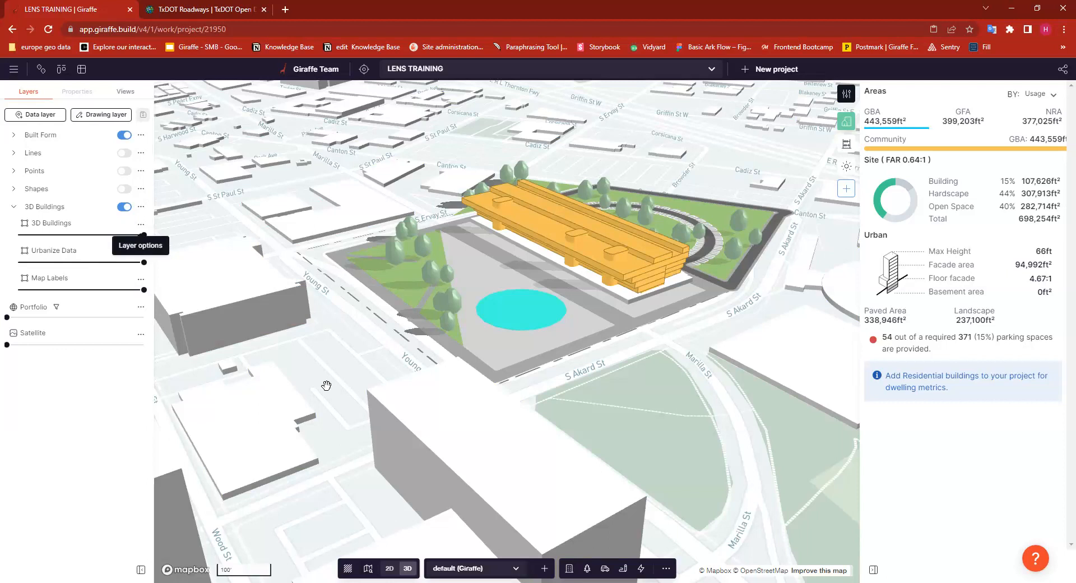
left_click(142, 225)
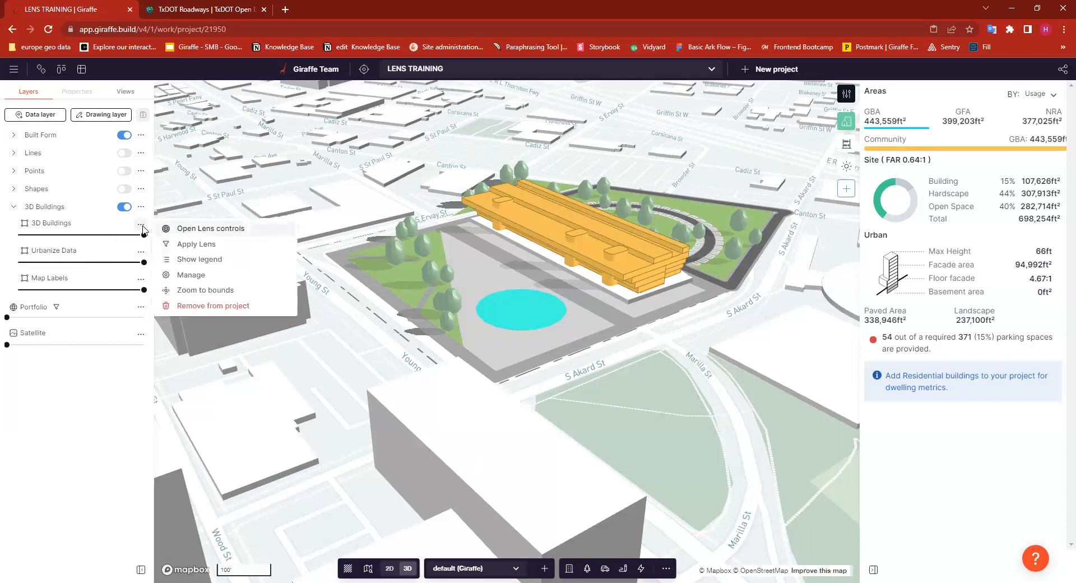
left_click(227, 244)
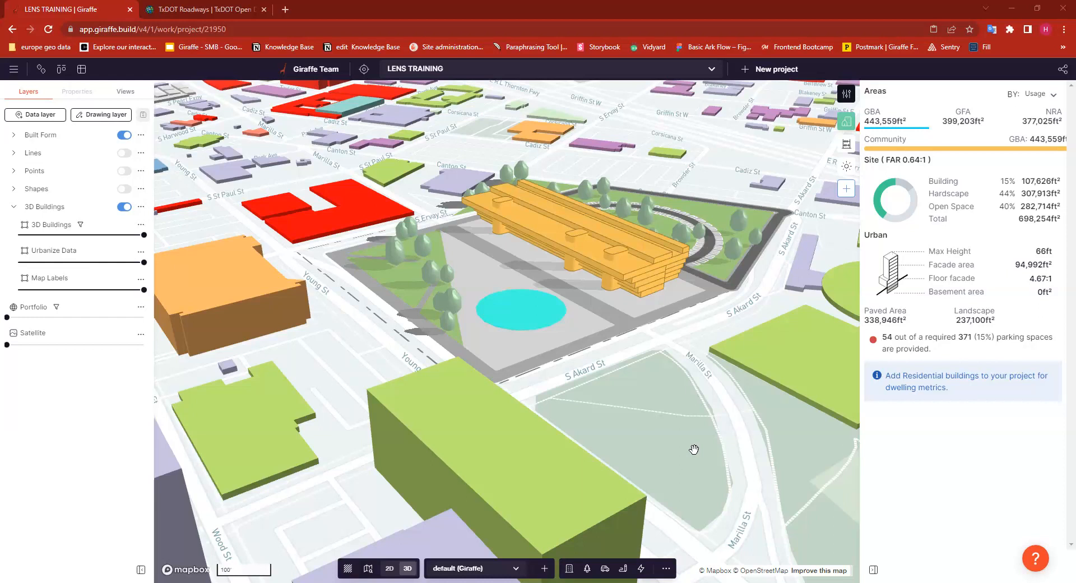
- View the template sharing options in the LENS TRAINING project settings, close them, and look at the main menu's Admin entry
left_click(13, 69)
mouse_move(105, 92)
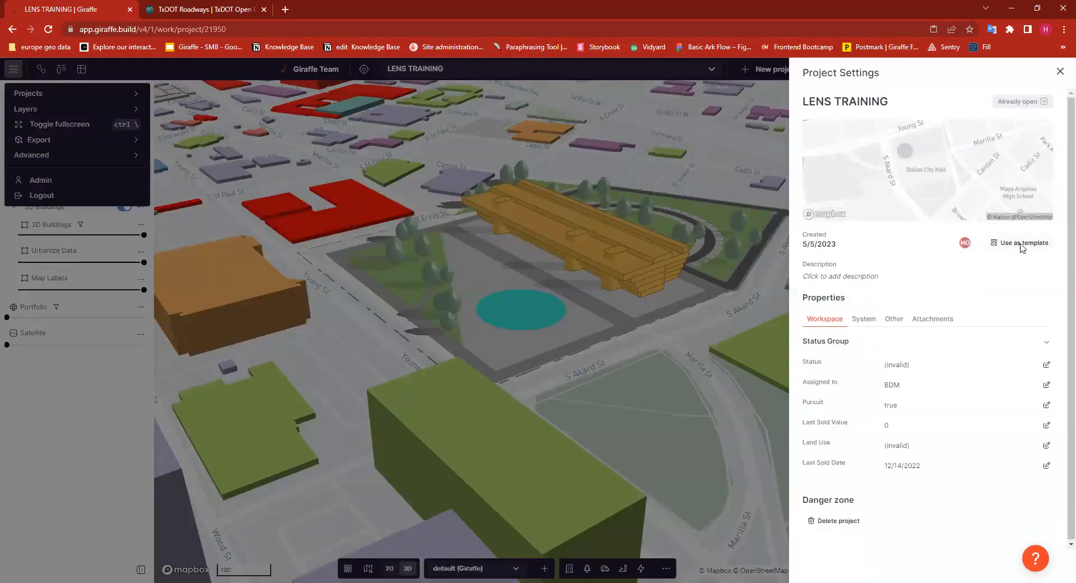
left_click(1012, 242)
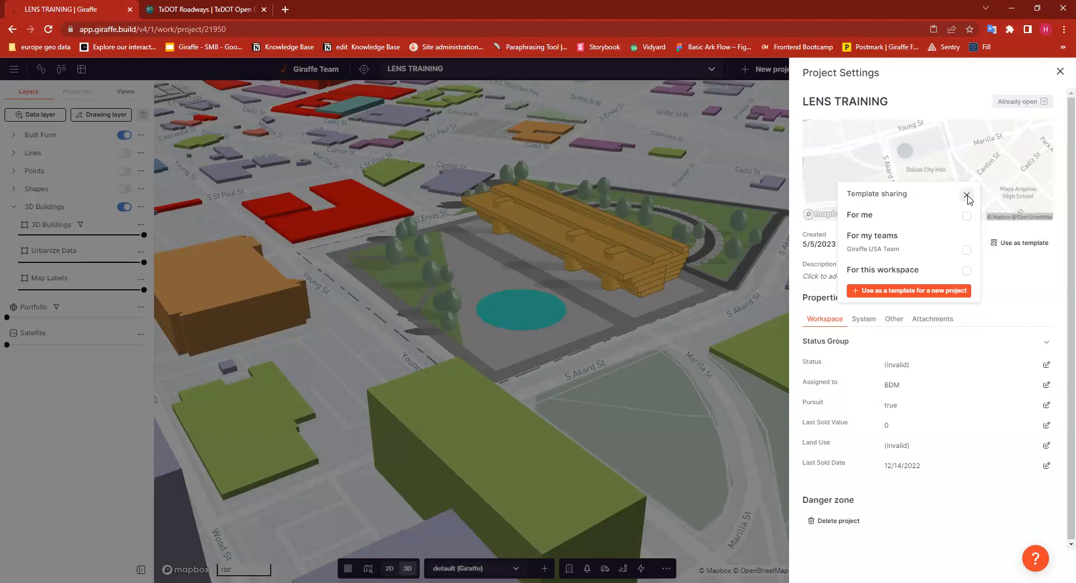
left_click(968, 197)
left_click(500, 149)
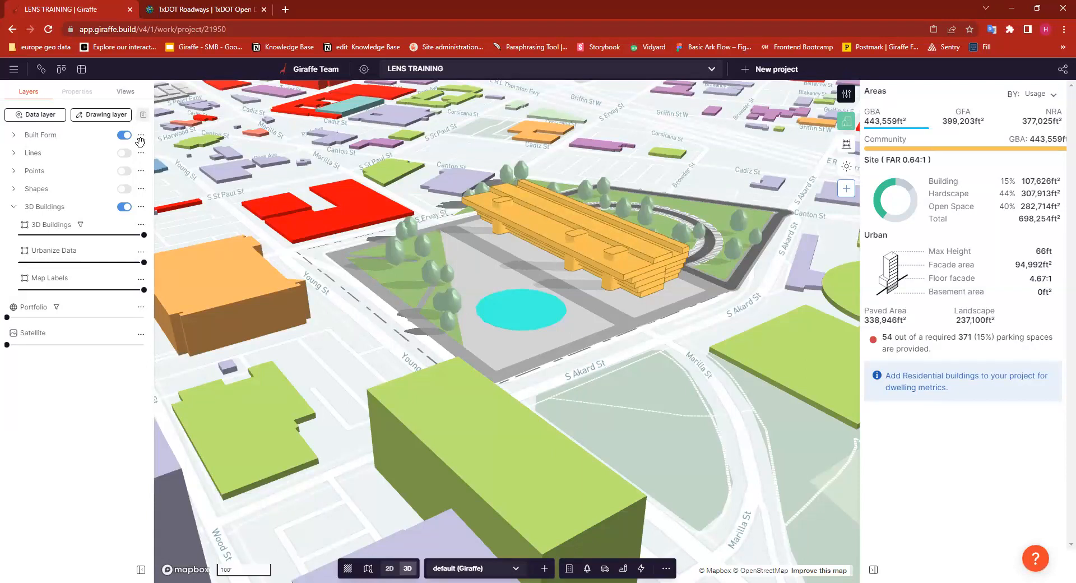
left_click(14, 69)
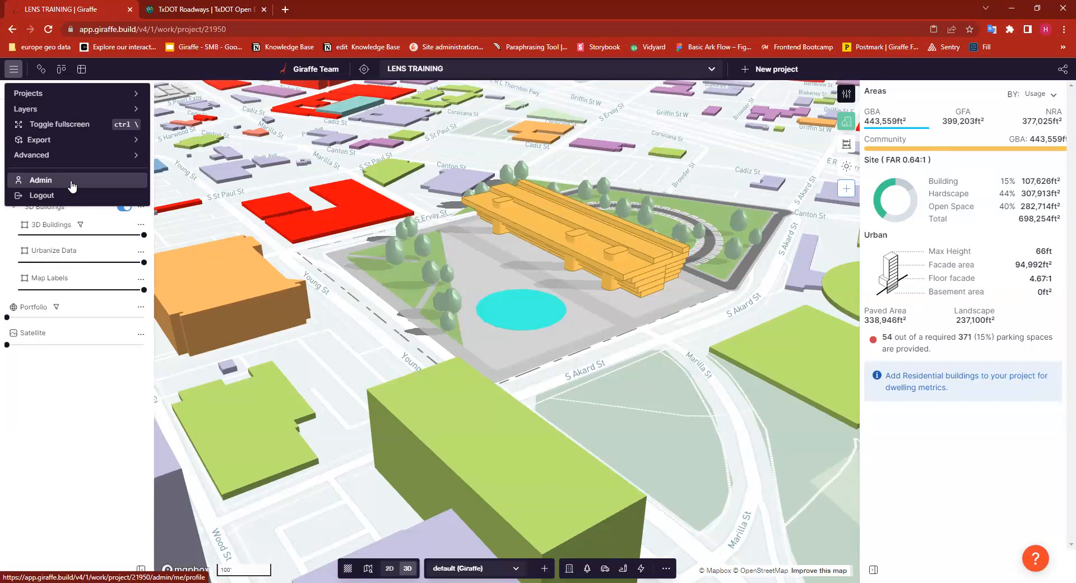
left_click(357, 342)
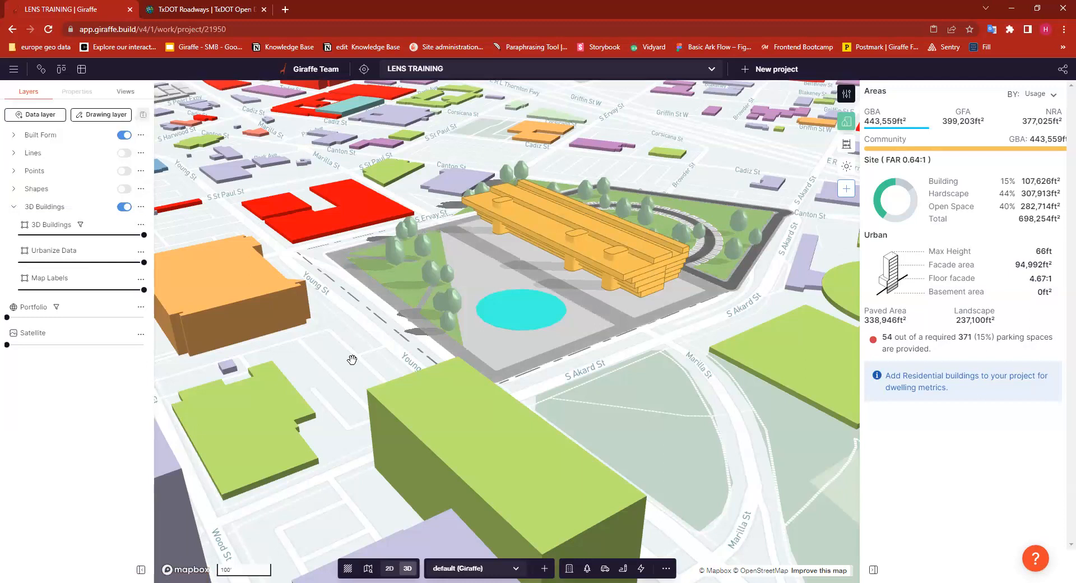
- Hide the Built Form layer and show the Lines group with Texas Railroads faded out
left_click(13, 207)
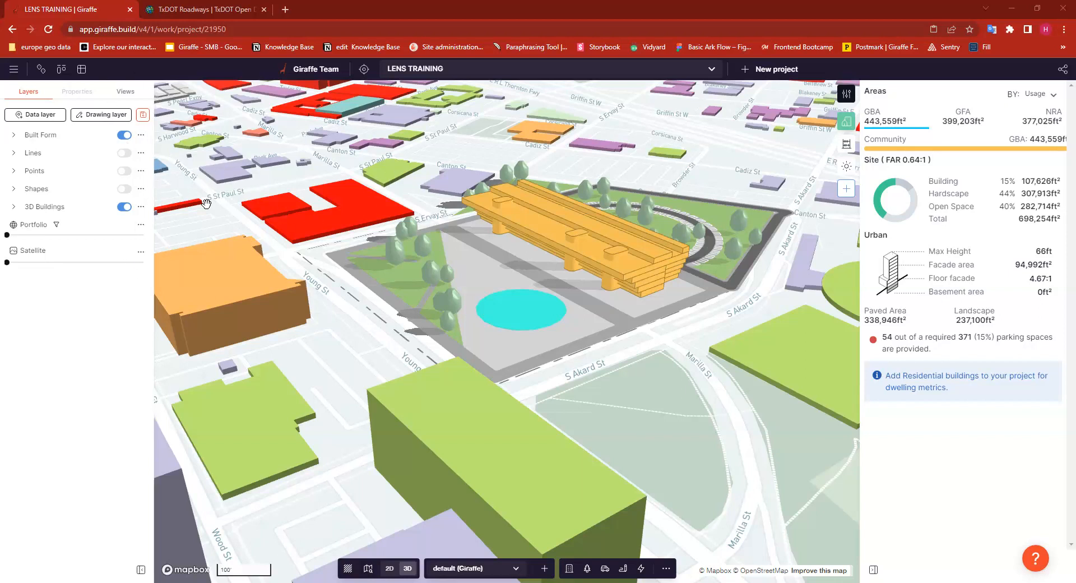
left_click(124, 135)
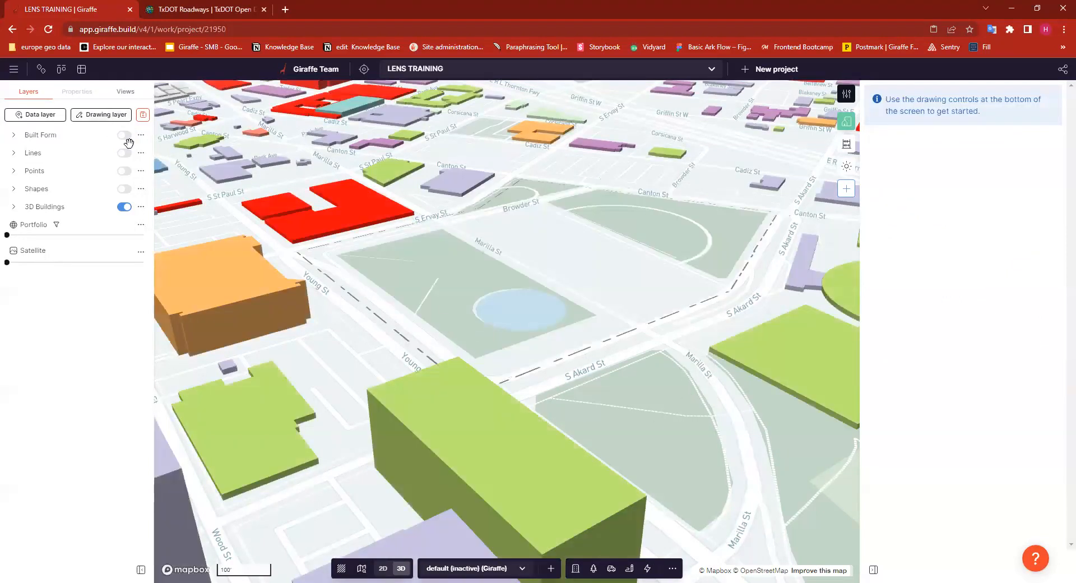
left_click(81, 156)
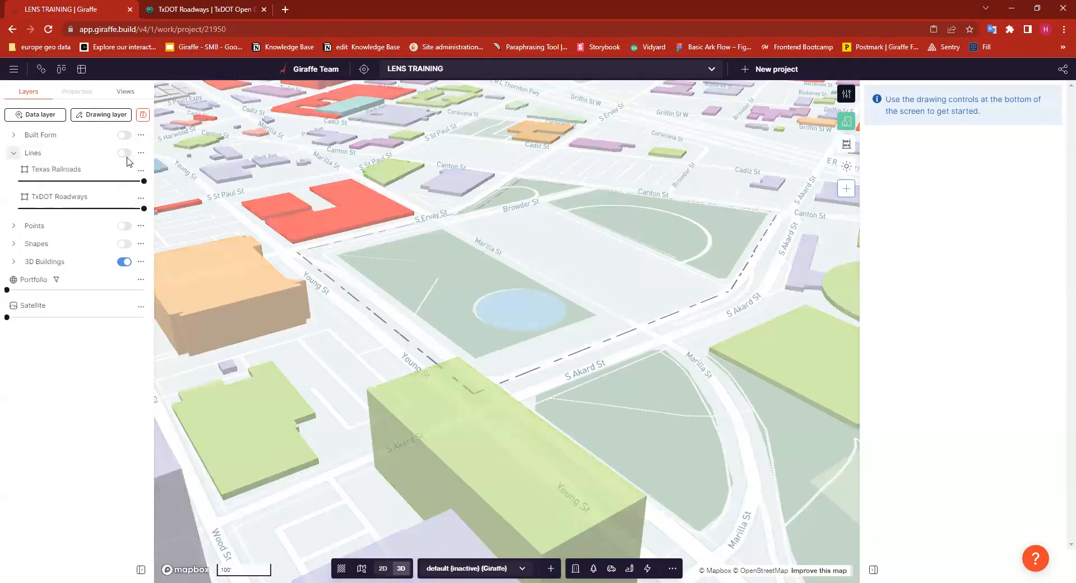
left_click(124, 153)
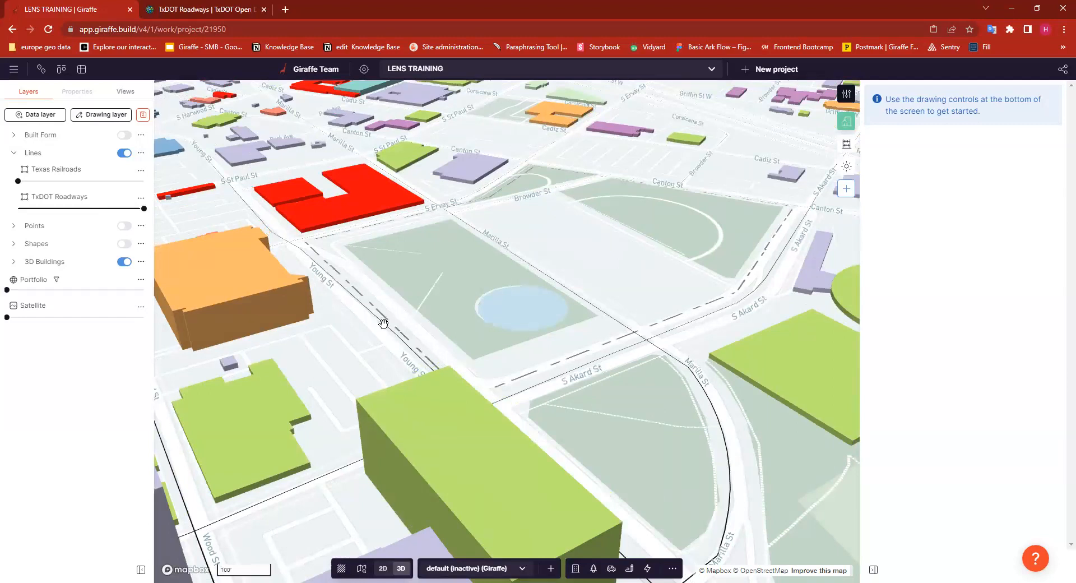
- Open the lens controls of the TxDOT Roadways layer and remove the RDBD_TYPE is not Single Roadbed filter
right_click_drag(379, 322, 454, 340)
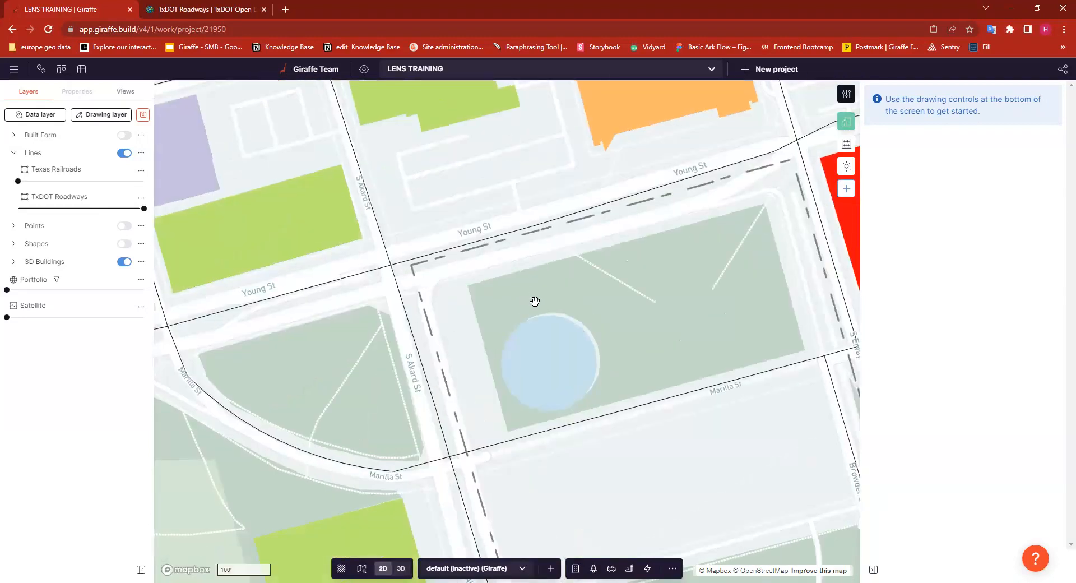
scroll(531, 301, "down", 3)
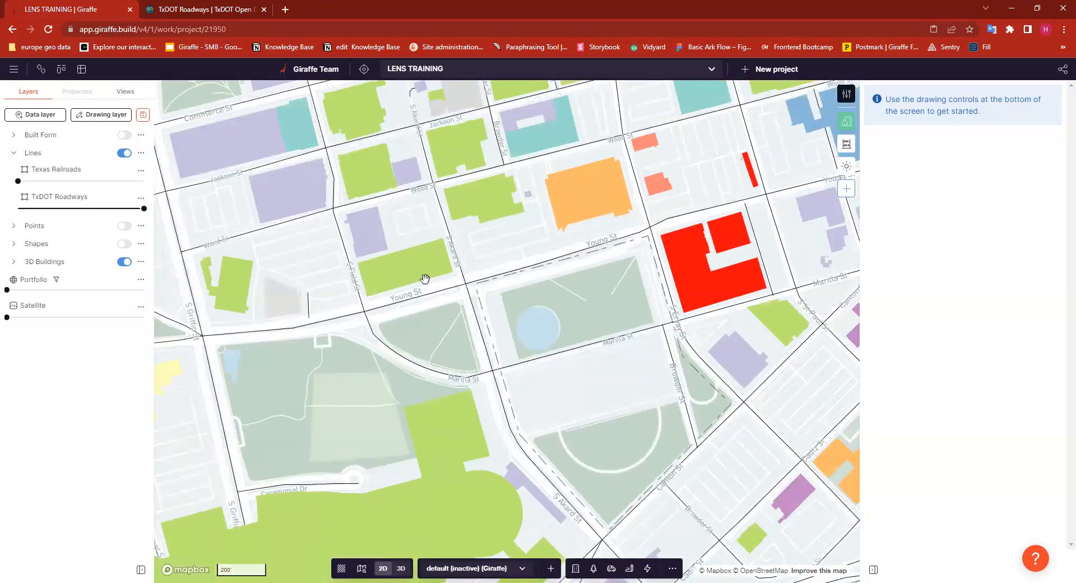
scroll(559, 334, "down", 2)
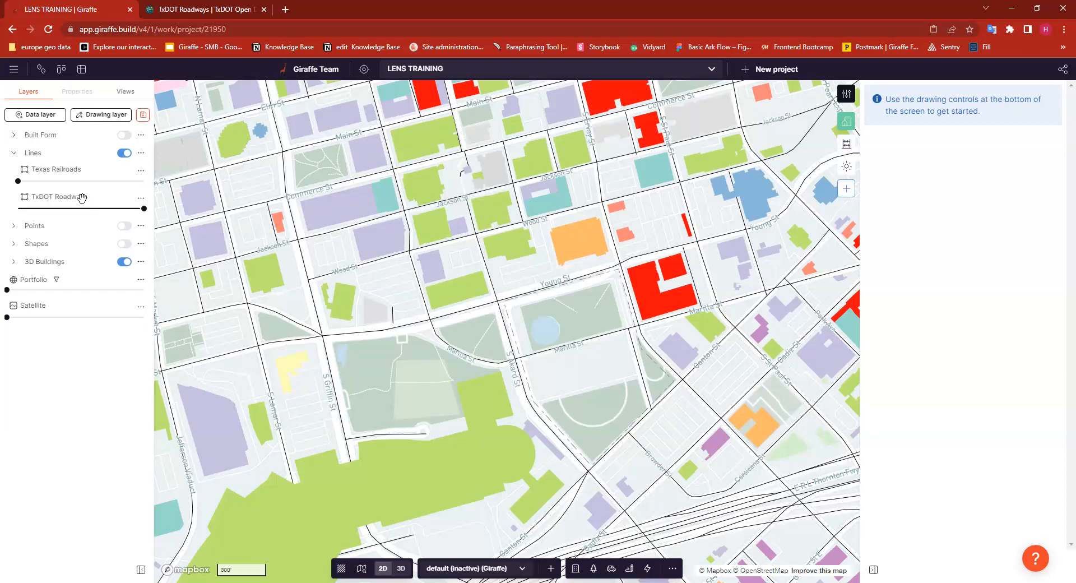
left_click_drag(399, 284, 433, 273)
scroll(433, 273, "down", 2)
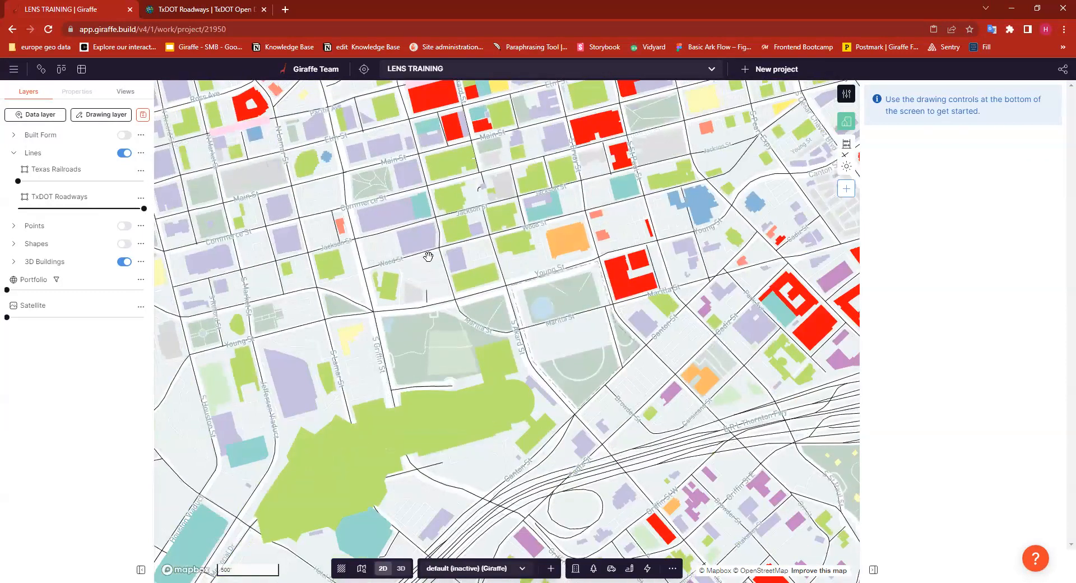
scroll(428, 256, "up", 2)
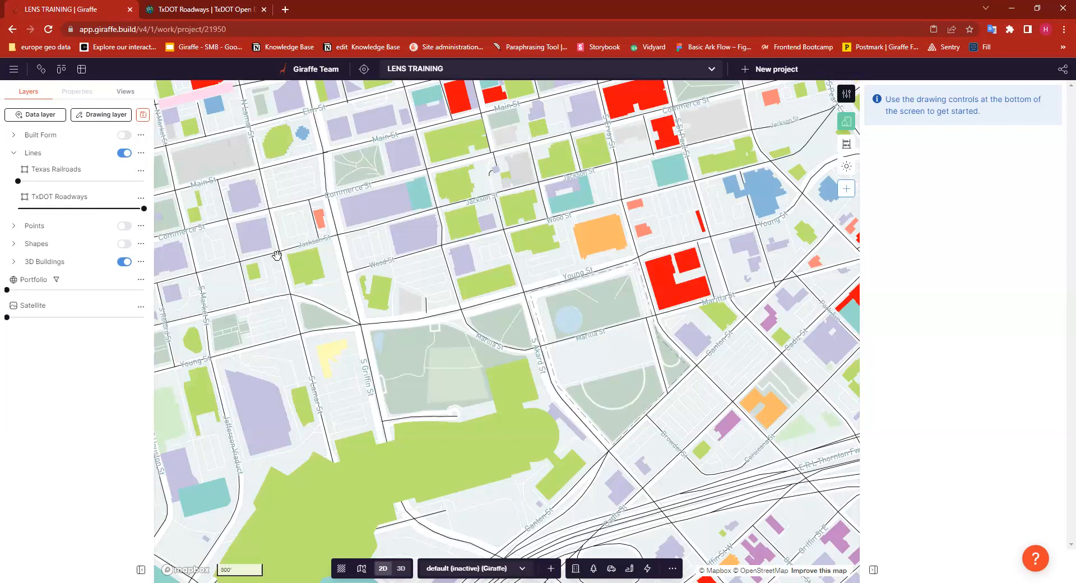
left_click(140, 199)
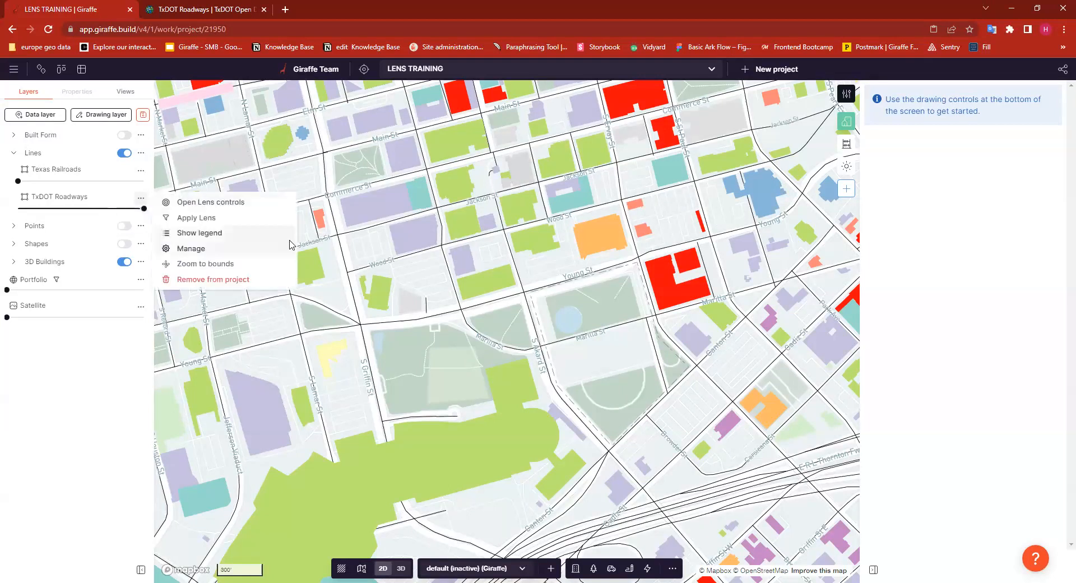
left_click(246, 202)
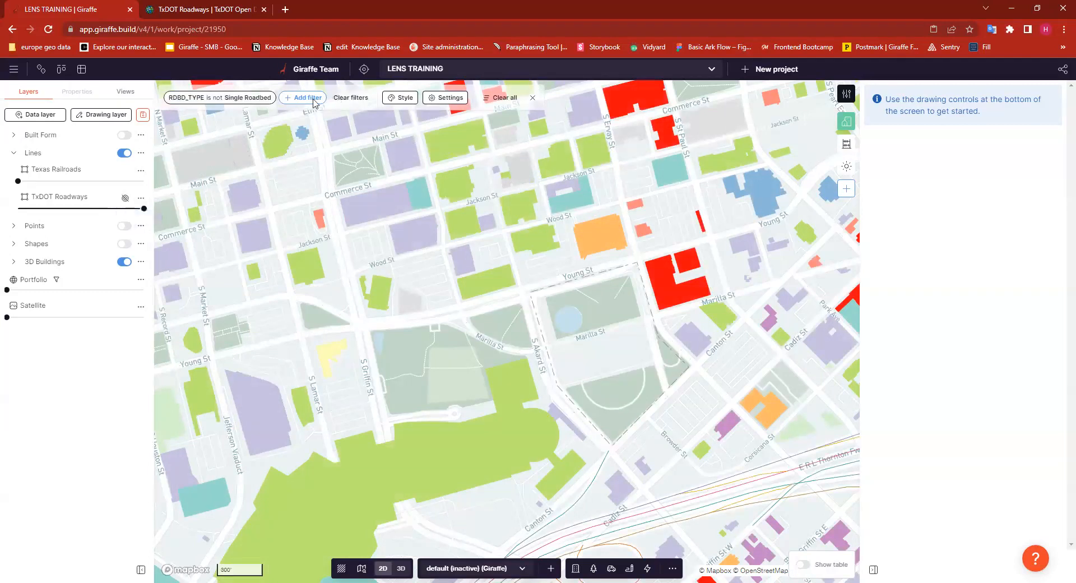
left_click(267, 100)
left_click(280, 126)
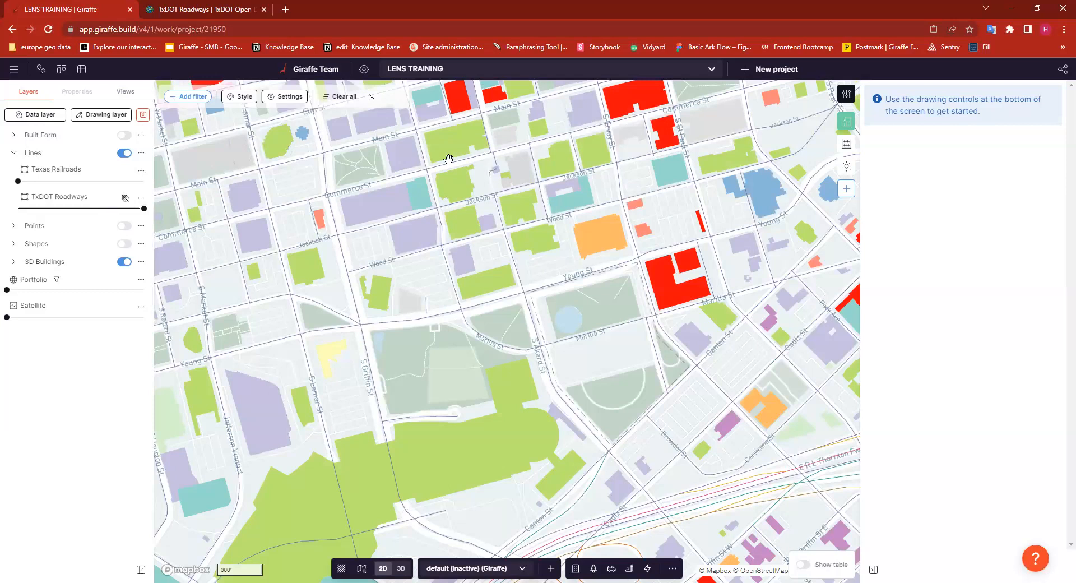
- Clear the RDBD_TYPE attribute from the outline coloring in the TxDOT Roadways lens style
left_click(247, 97)
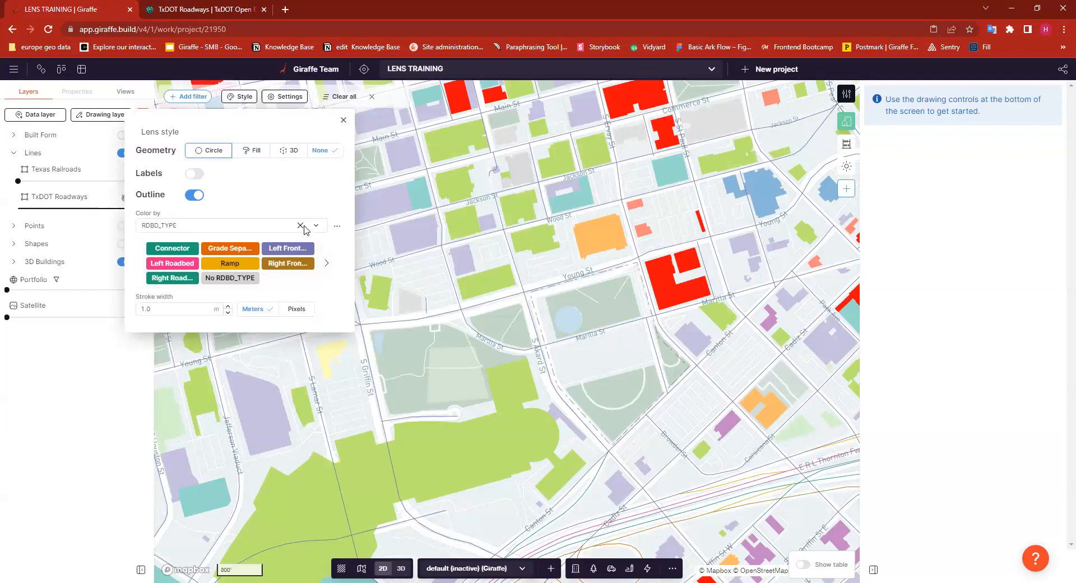
left_click(301, 226)
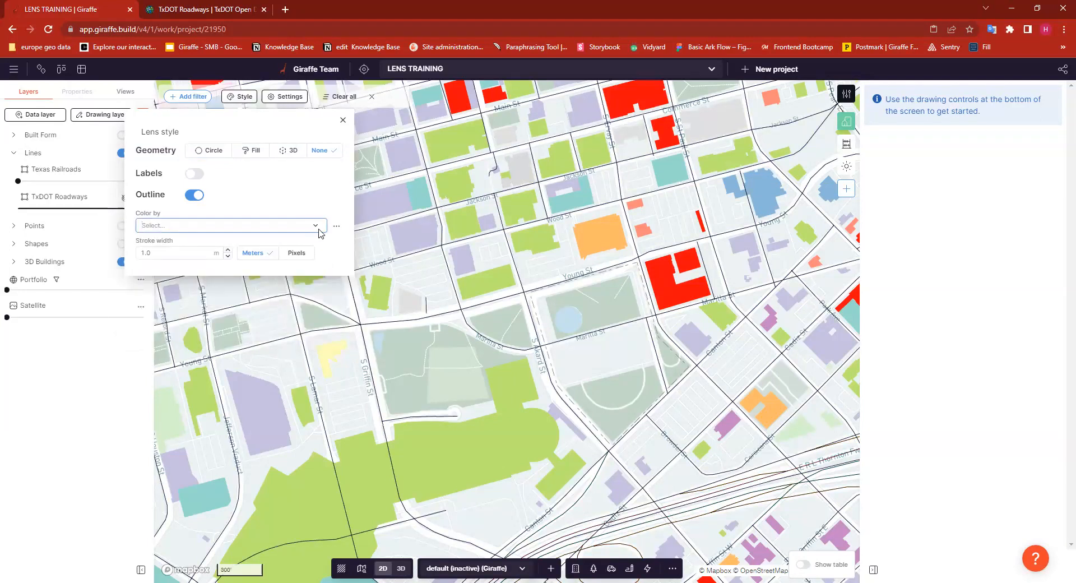
- Try a fixed color for the roadway outlines in the lens style, and remove it
left_click(336, 225)
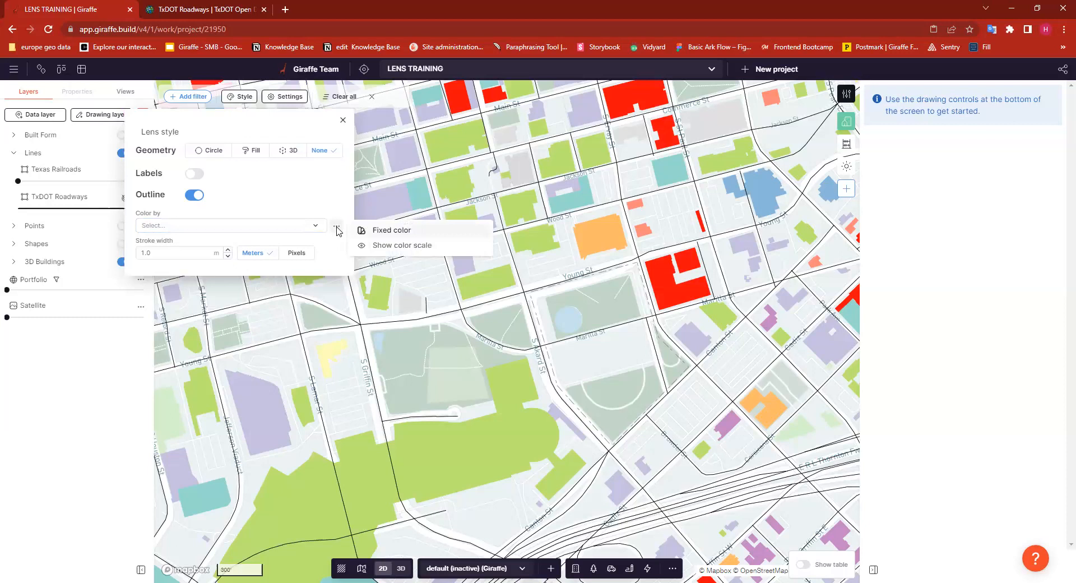
left_click(409, 231)
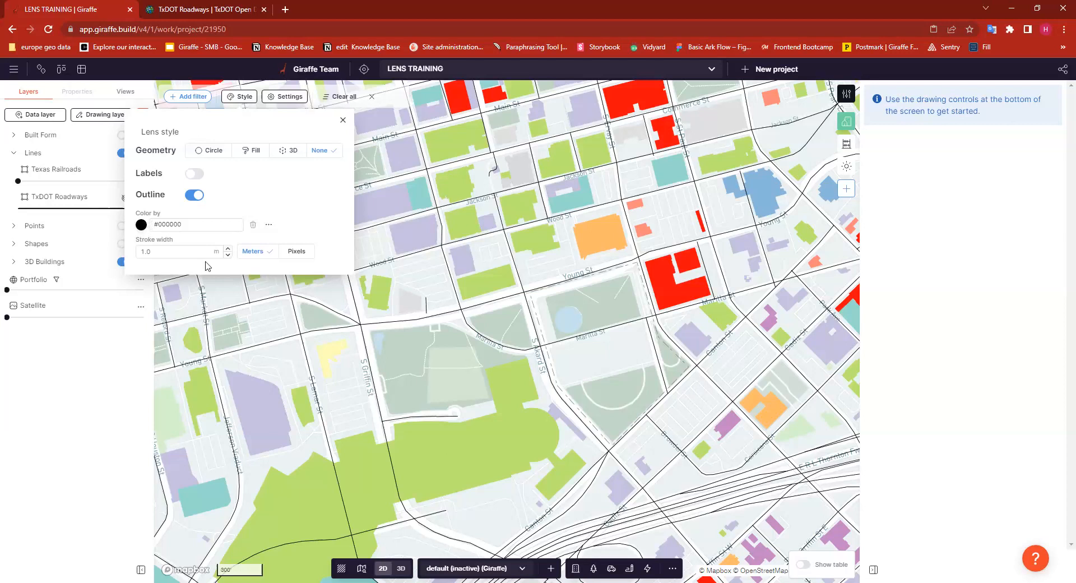
left_click(254, 225)
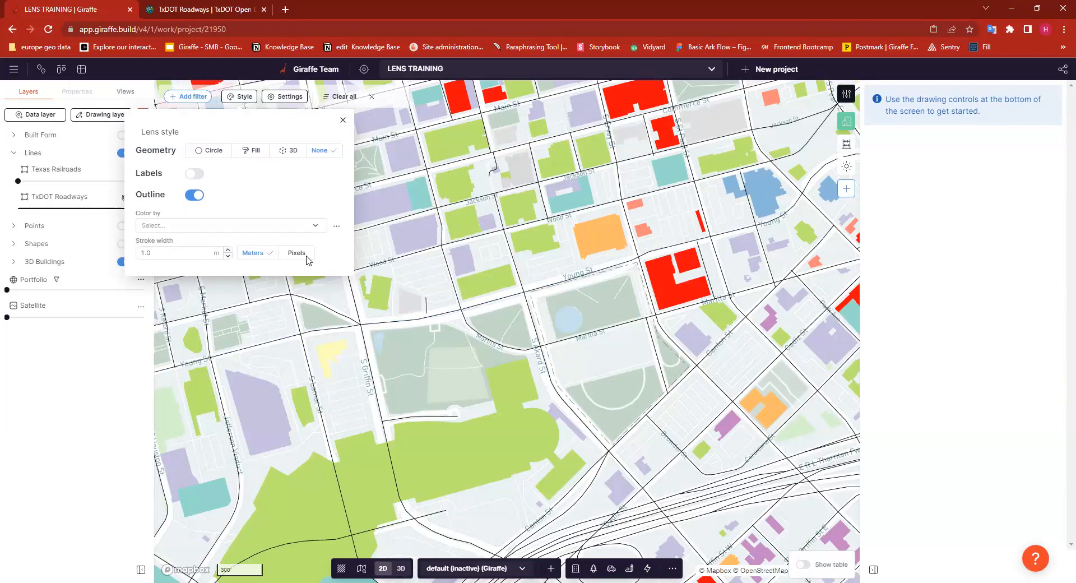
- Look through the roadway attributes available for coloring the outline, without choosing one
left_click(257, 230)
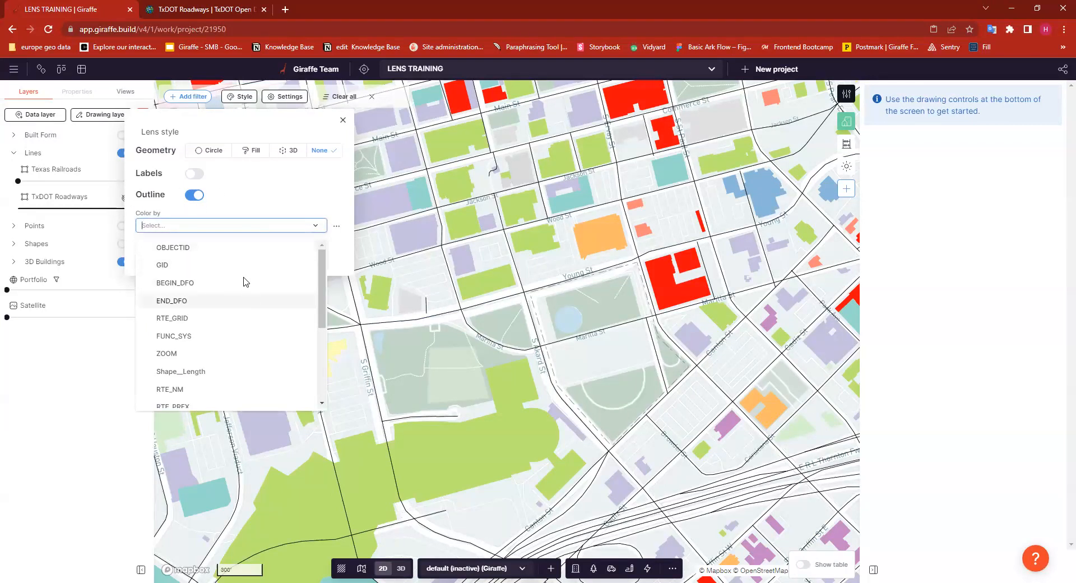
scroll(243, 280, "down", 5)
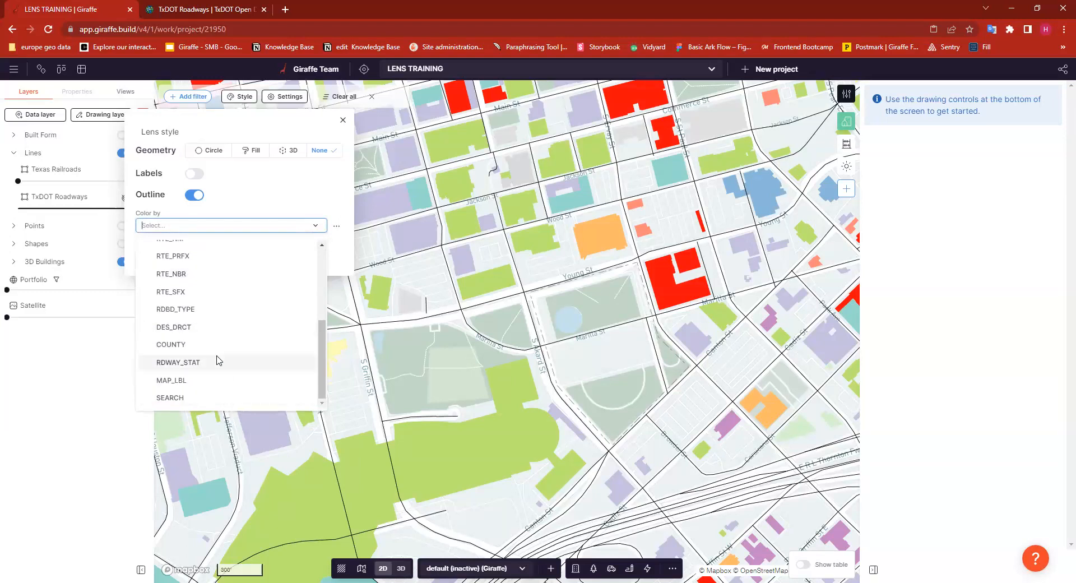
scroll(217, 356, "up", 5)
scroll(214, 258, "down", 5)
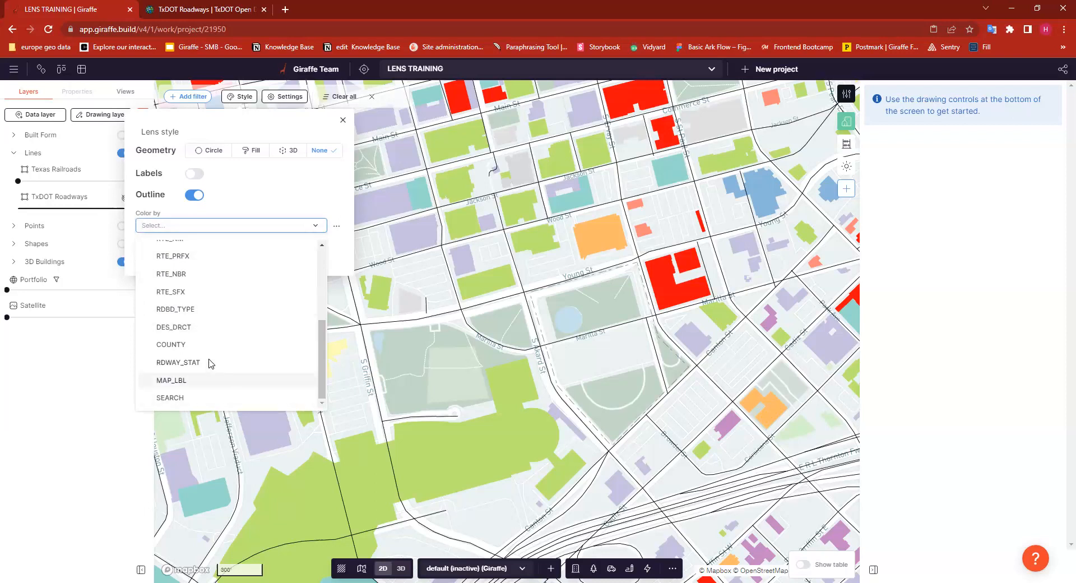
scroll(211, 361, "up", 5)
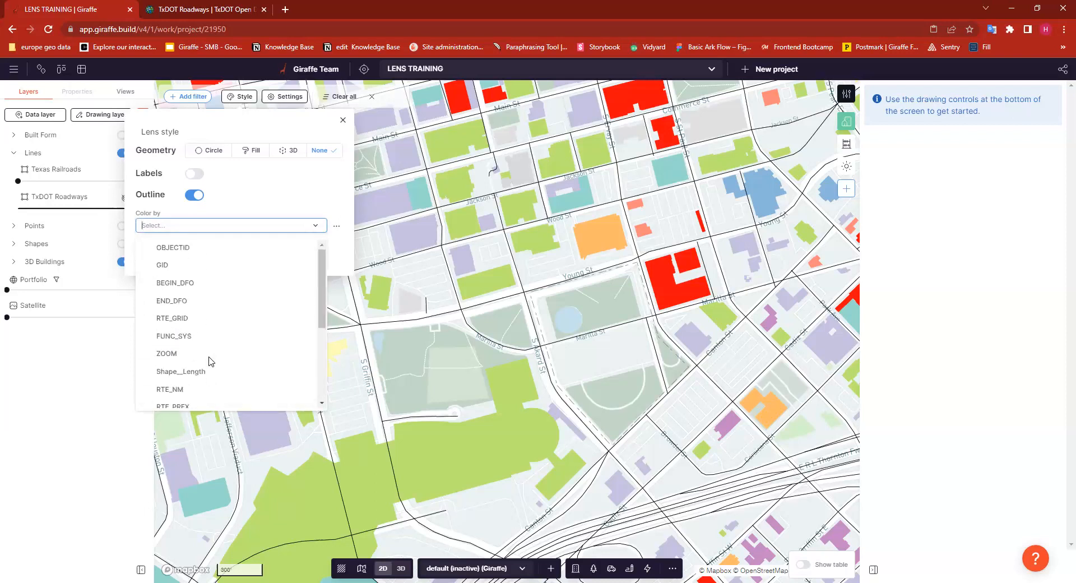
left_click(252, 191)
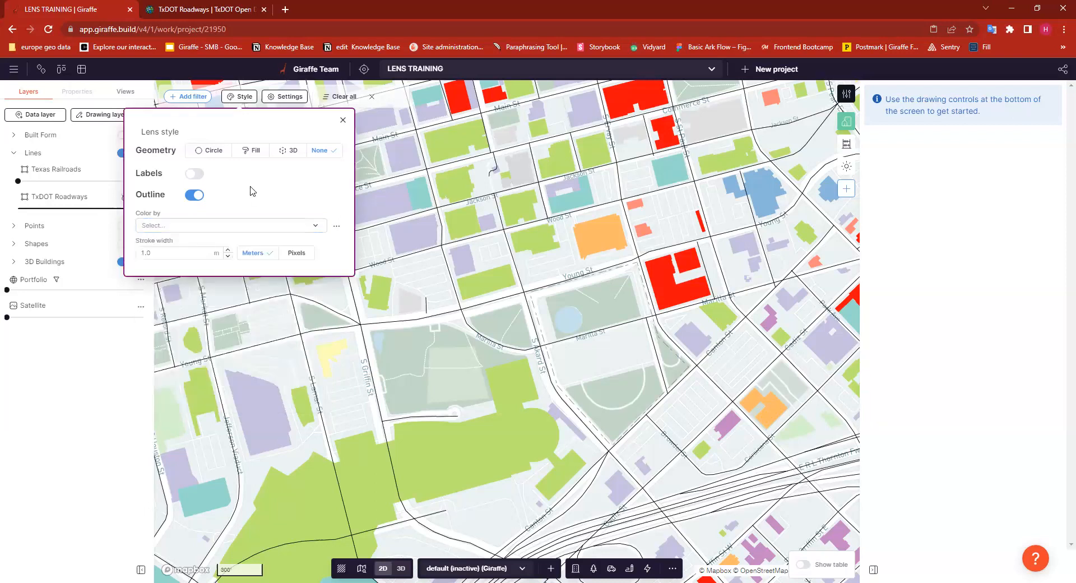
- Switch to the TxDOT Roadways open data page in the browser and examine the dataset's summary and attributes
left_click(194, 11)
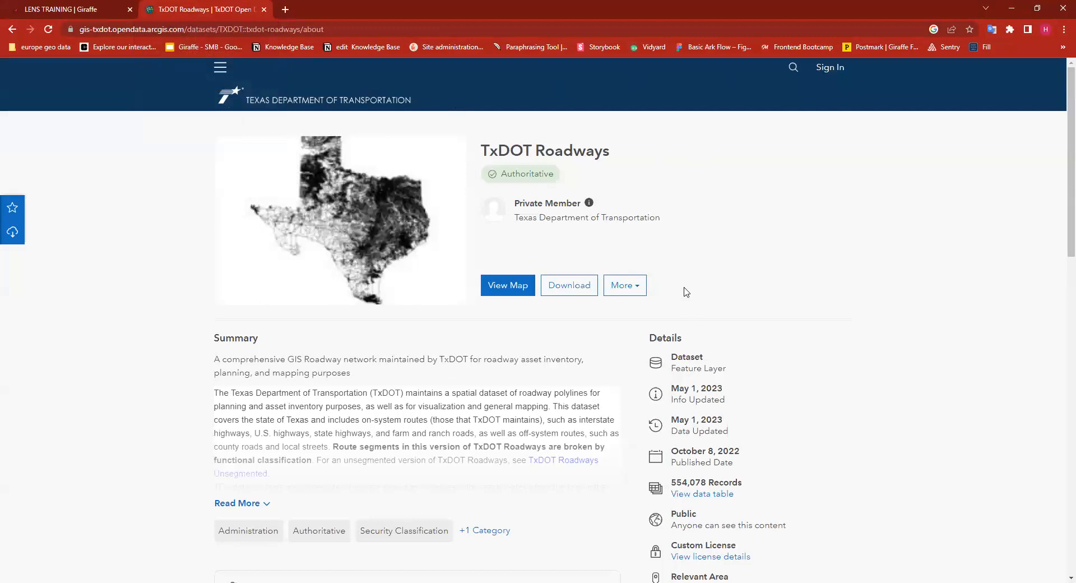
scroll(559, 274, "down", 1)
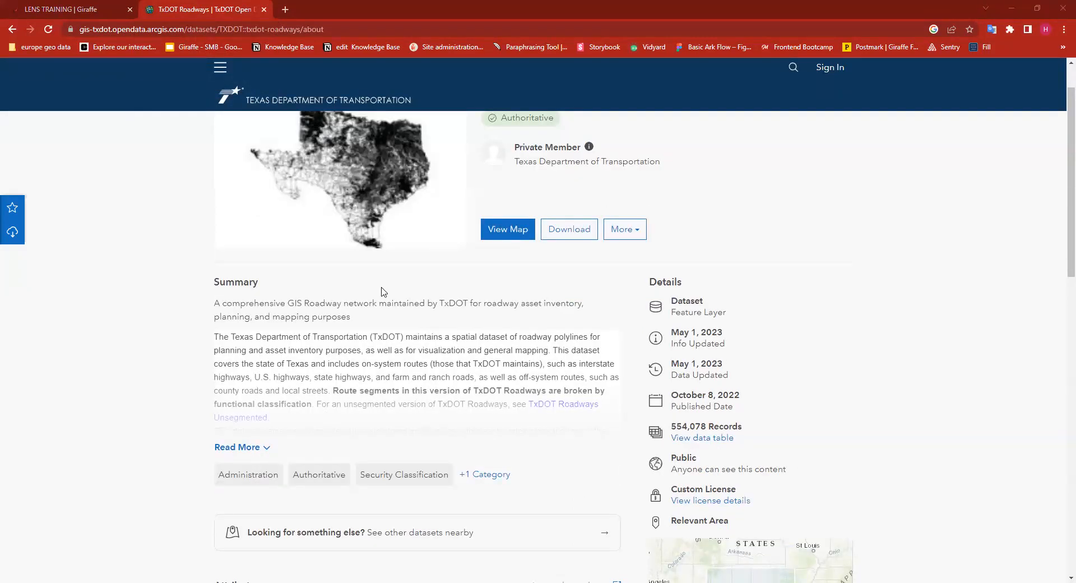
scroll(381, 291, "down", 7)
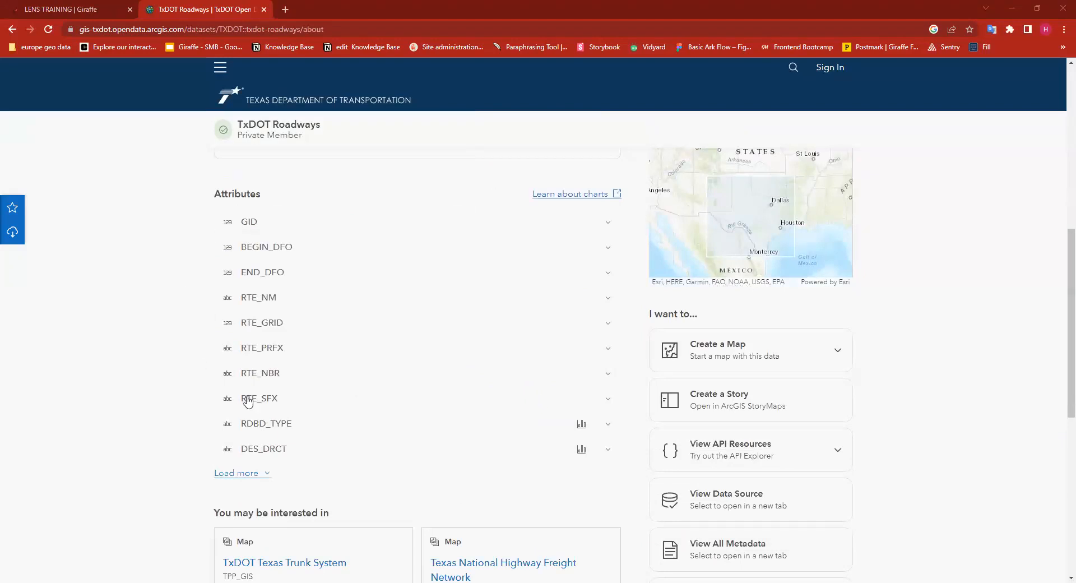
scroll(408, 320, "up", 8)
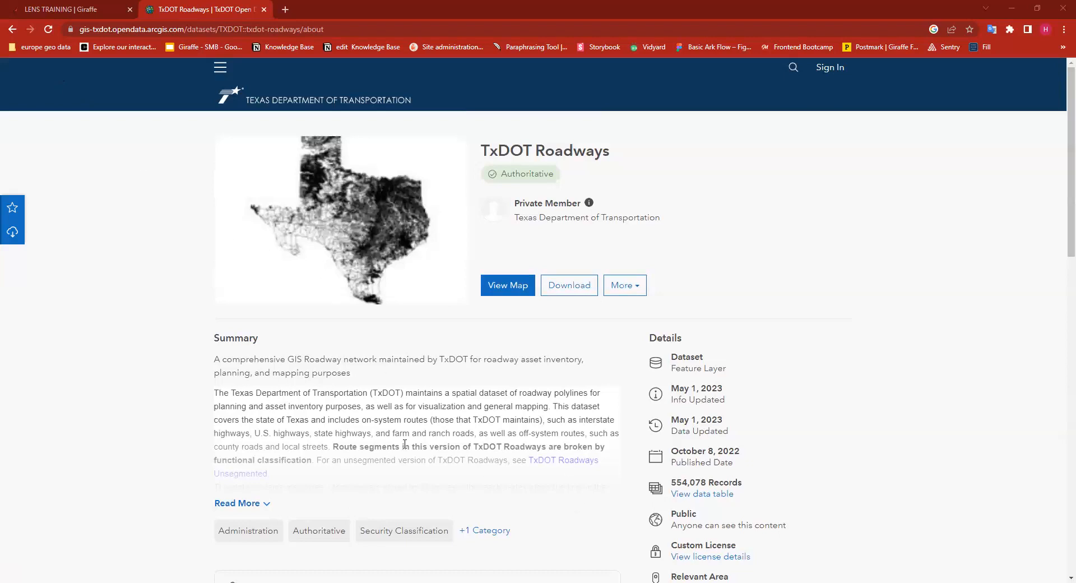
scroll(536, 391, "down", 3)
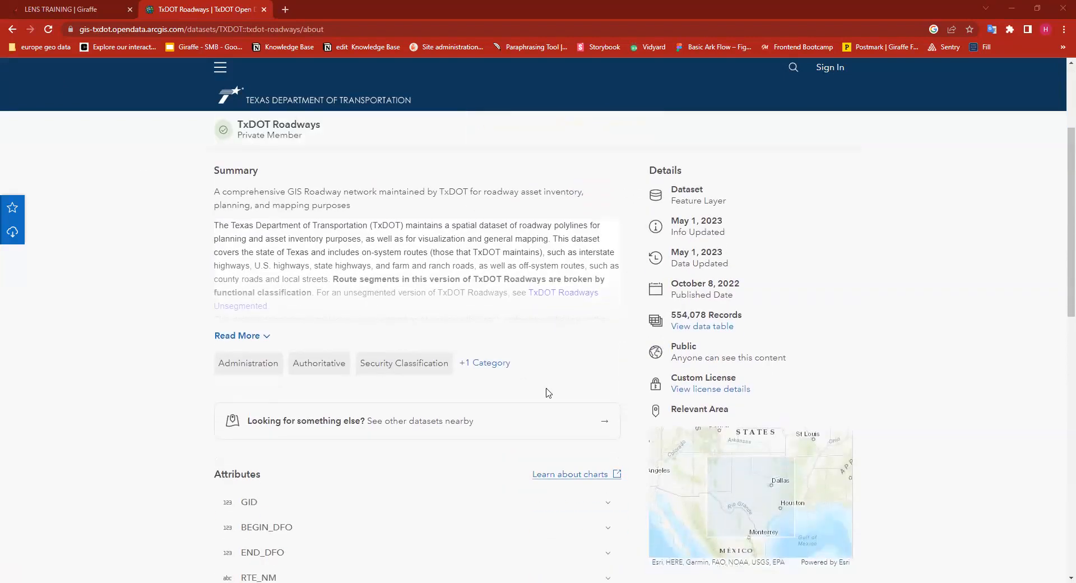
scroll(530, 360, "down", 2)
scroll(529, 288, "down", 10)
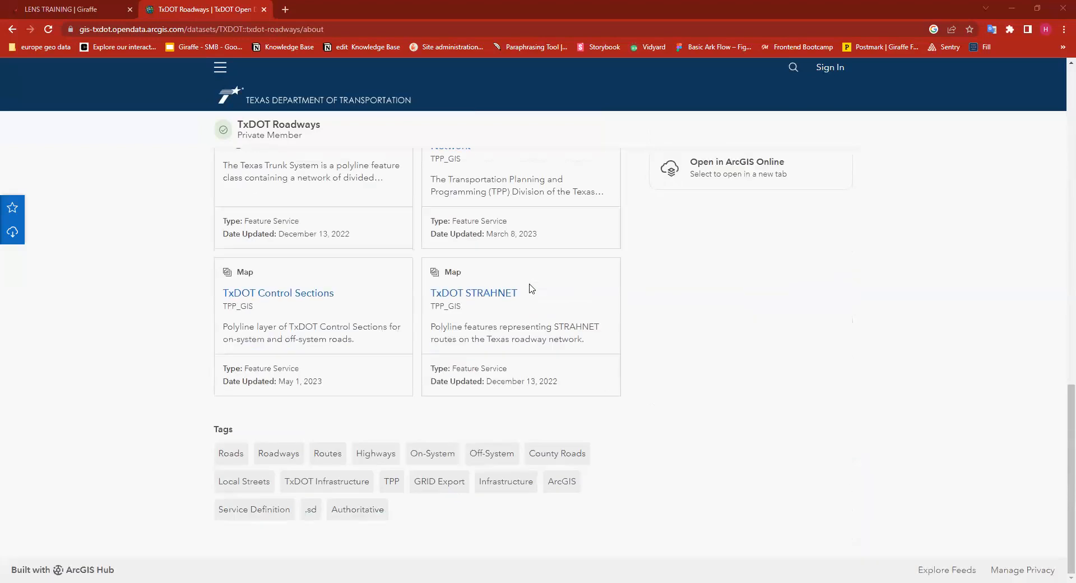
scroll(550, 290, "up", 4)
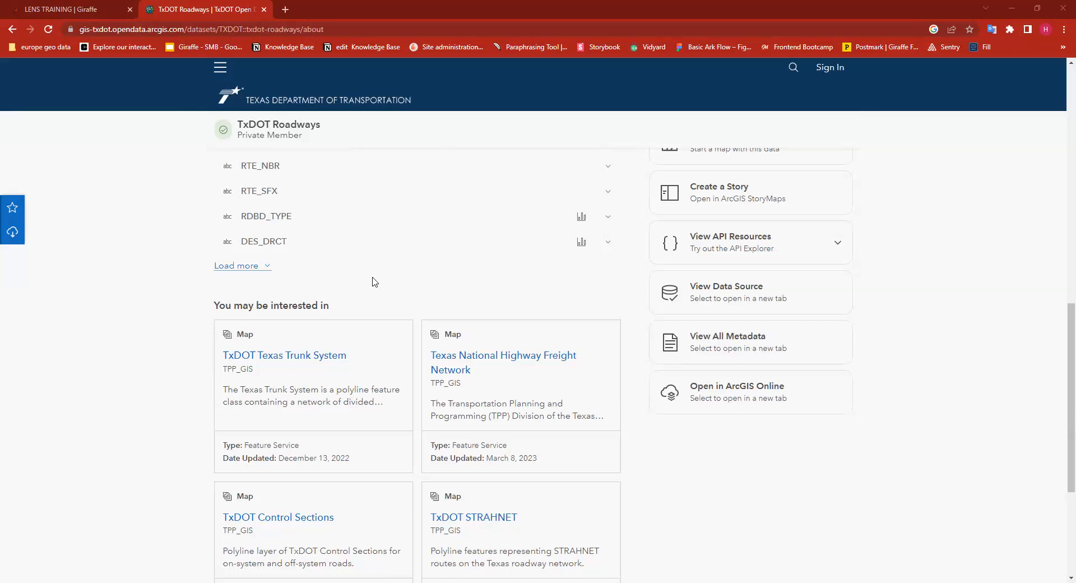
scroll(428, 261, "up", 5)
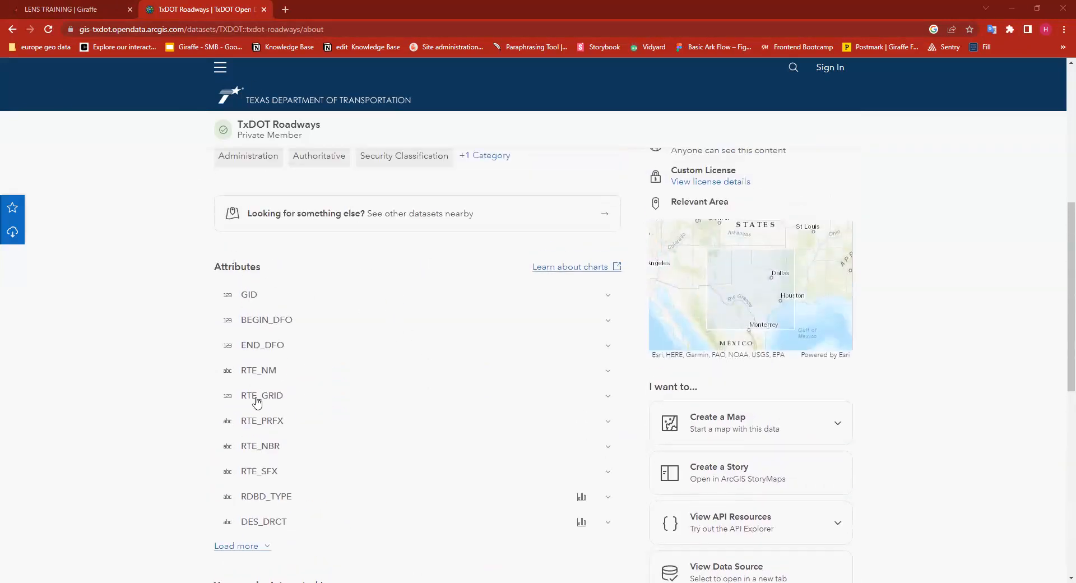
- Expand the full attribute list of the TxDOT Roadways dataset and examine the available fields
scroll(257, 402, "down", 1)
left_click(258, 492)
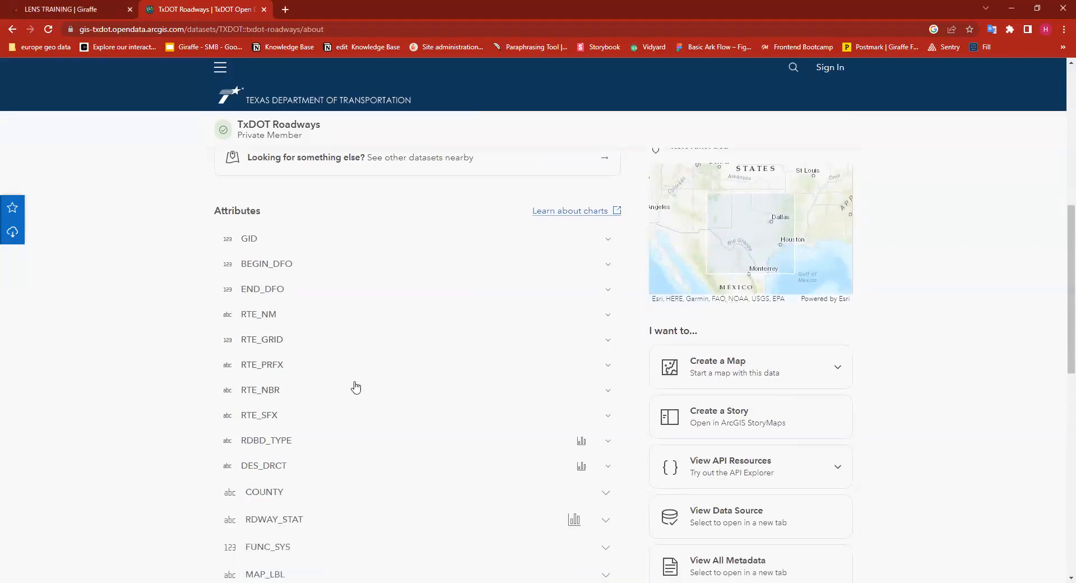
scroll(440, 401, "down", 2)
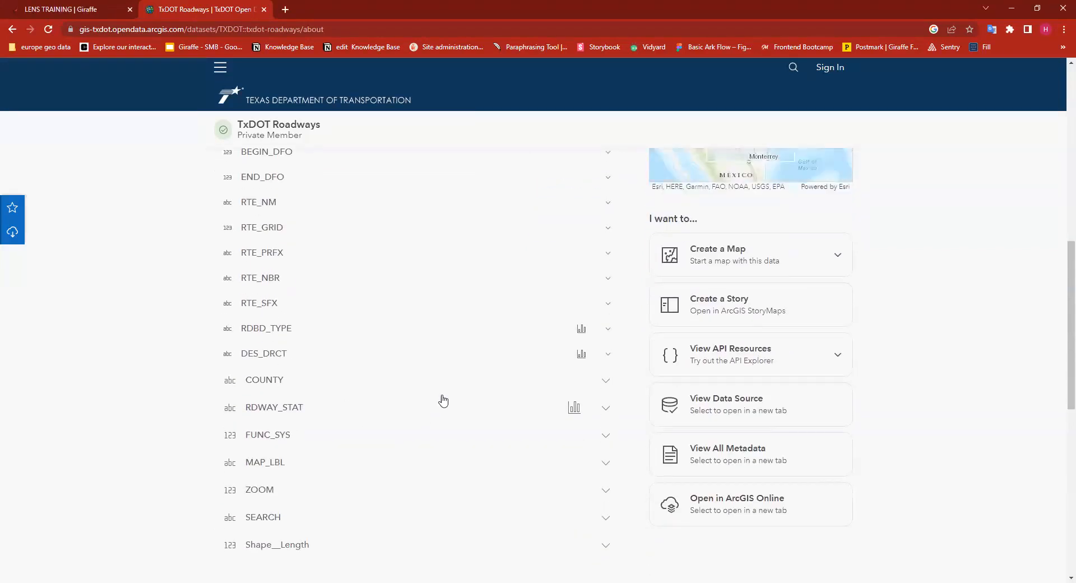
scroll(443, 400, "down", 1)
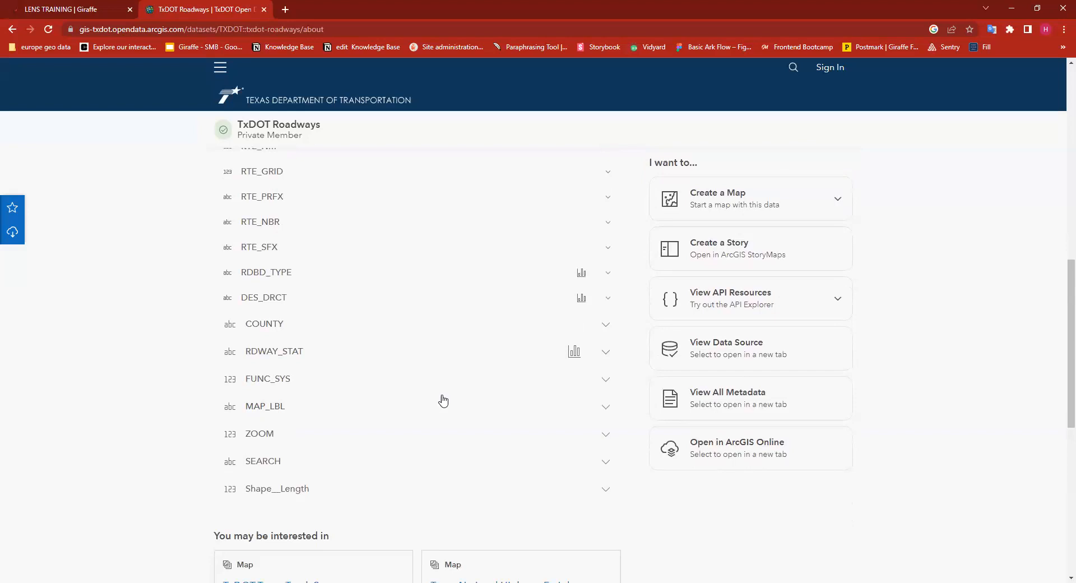
scroll(448, 370, "up", 2)
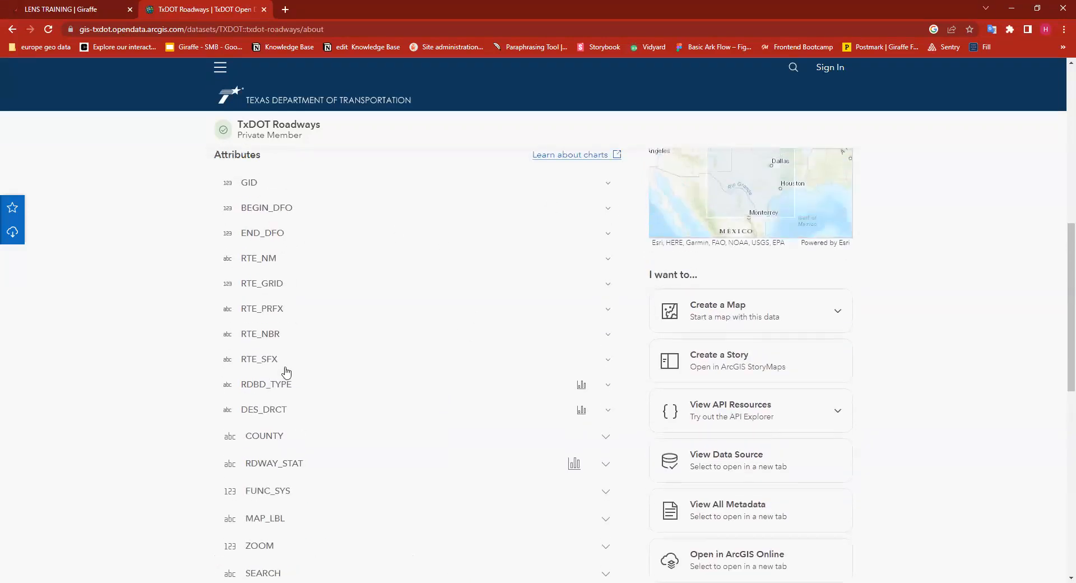
scroll(290, 248, "down", 1)
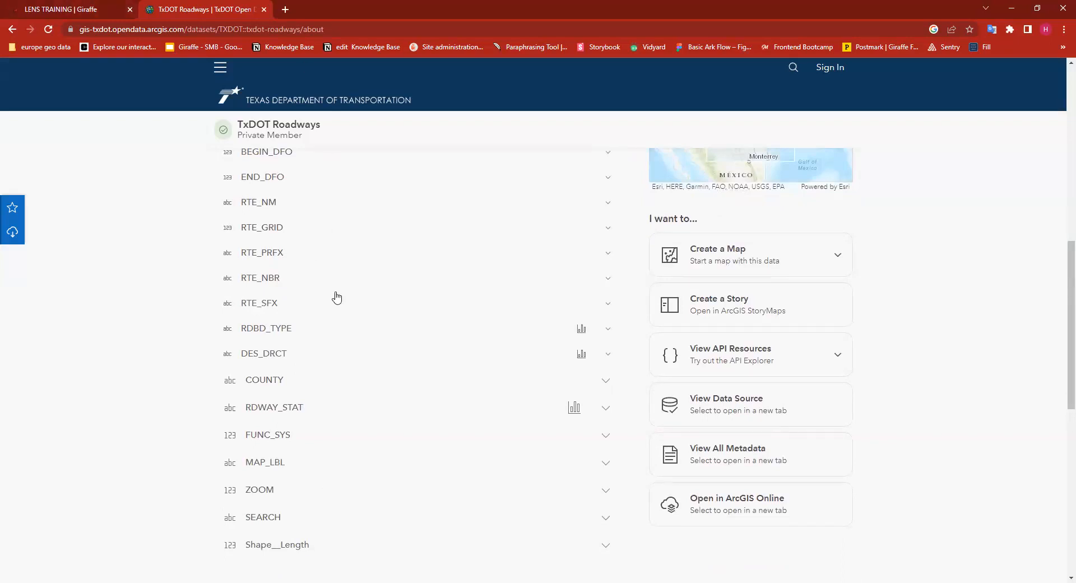
scroll(336, 297, "up", 1)
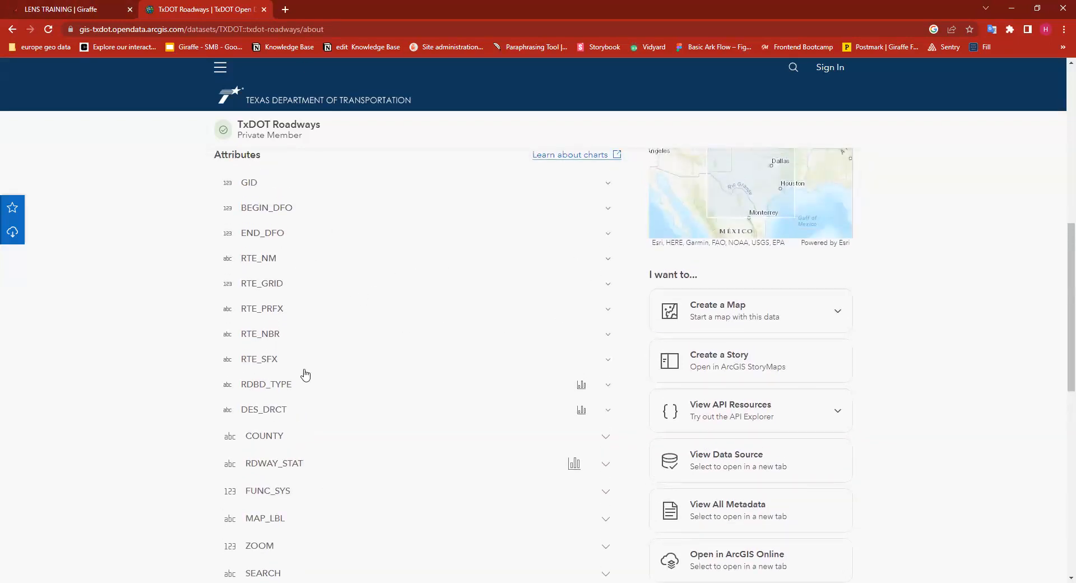
- Open the RDBD_TYPE attribute's details and examine the chart of its roadbed categories
left_click(609, 386)
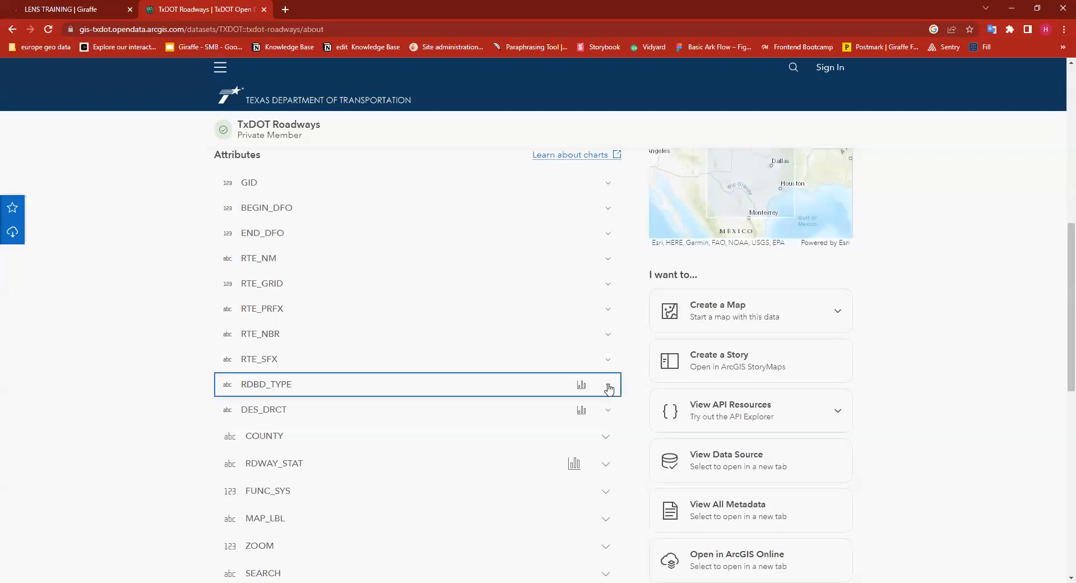
scroll(428, 304, "down", 2)
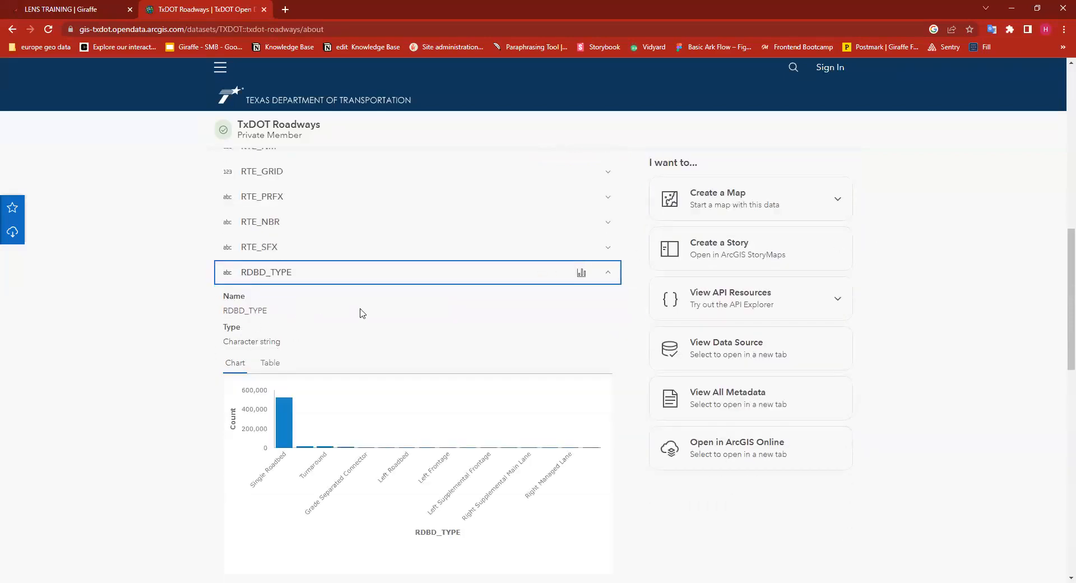
scroll(364, 291, "down", 2)
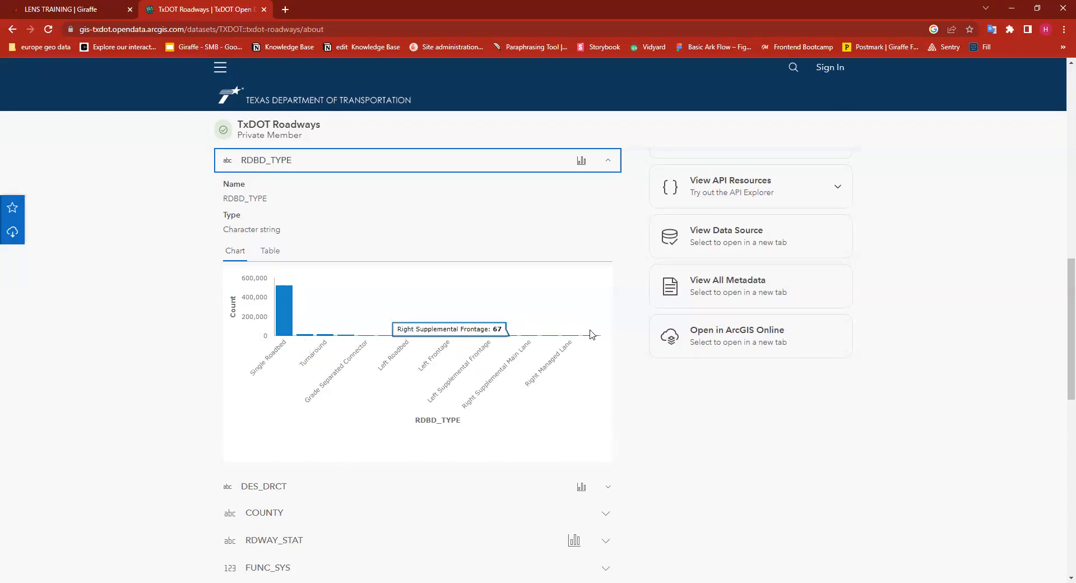
scroll(426, 303, "down", 2)
scroll(598, 343, "down", 1)
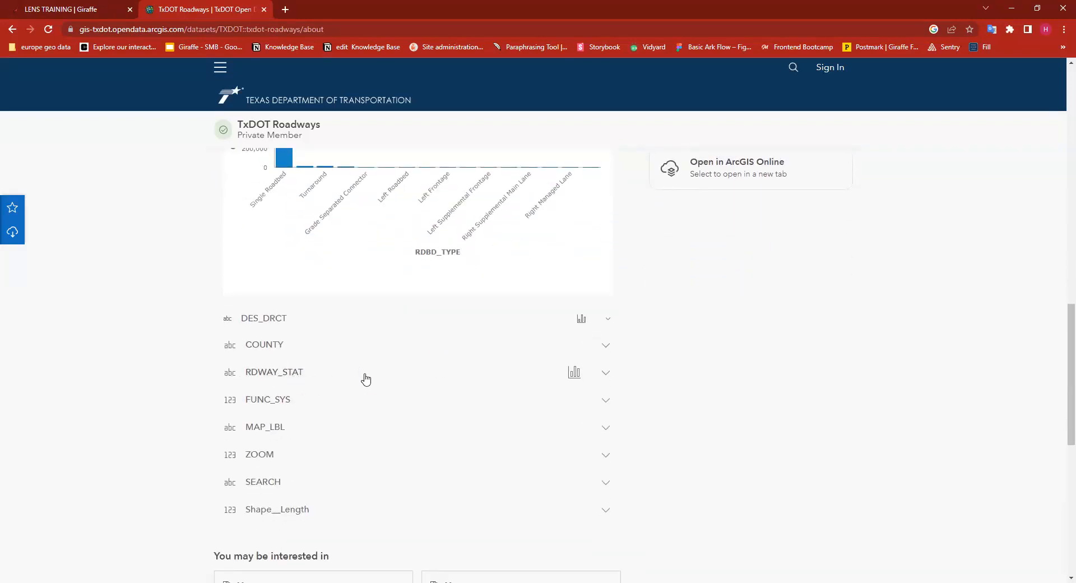
- Open the RDWAY_STAT attribute's details and examine the chart of its roadway status values
left_click(606, 373)
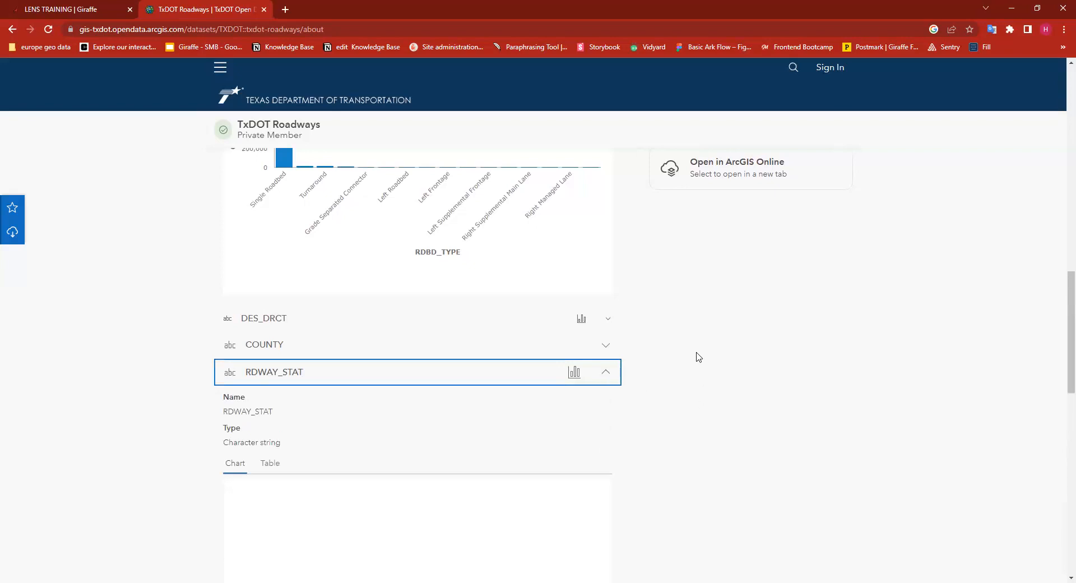
scroll(697, 356, "down", 6)
scroll(684, 350, "up", 3)
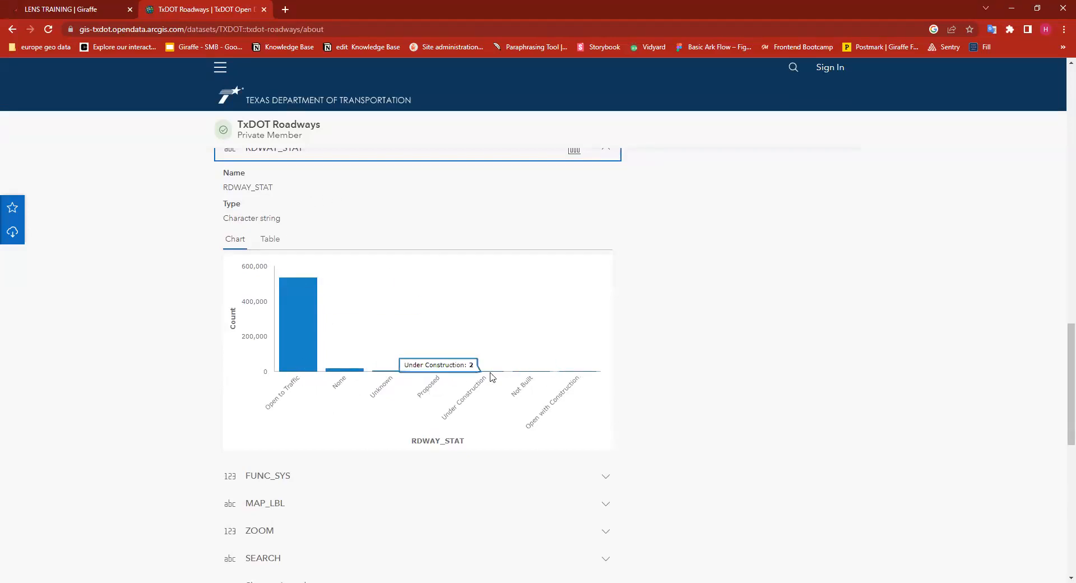
mouse_move(584, 374)
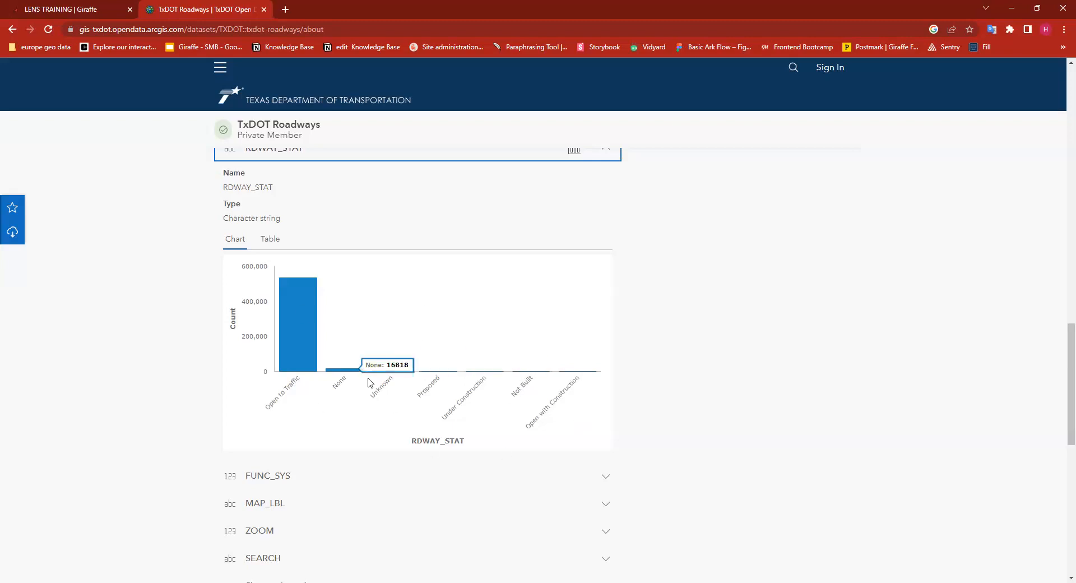
- Compare the RDBD_TYPE and RDWAY_STAT charts to judge which attribute suits the roadway styling
scroll(550, 367, "up", 7)
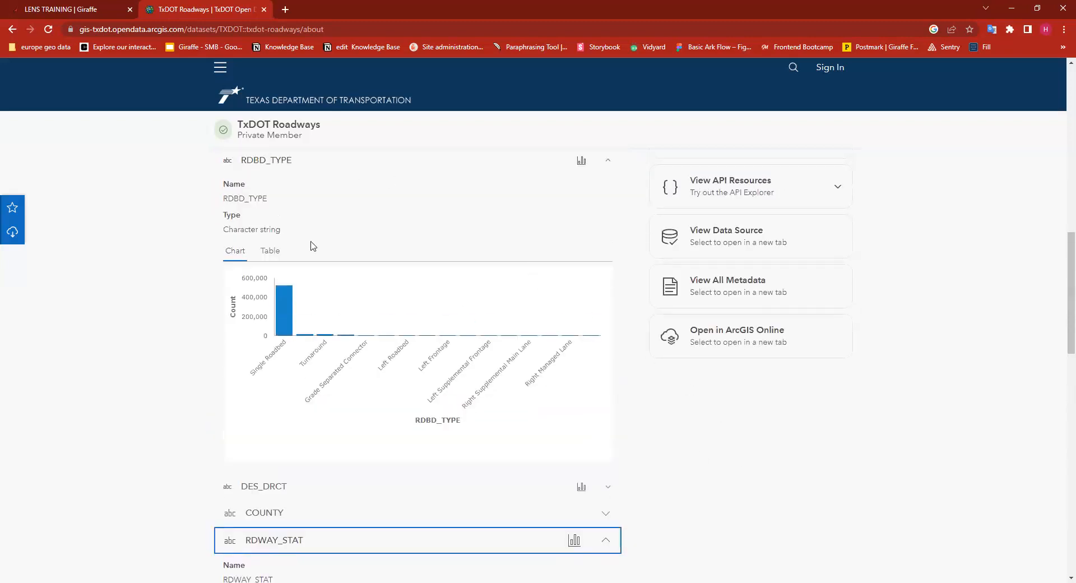
scroll(331, 239, "up", 1)
scroll(272, 250, "down", 1)
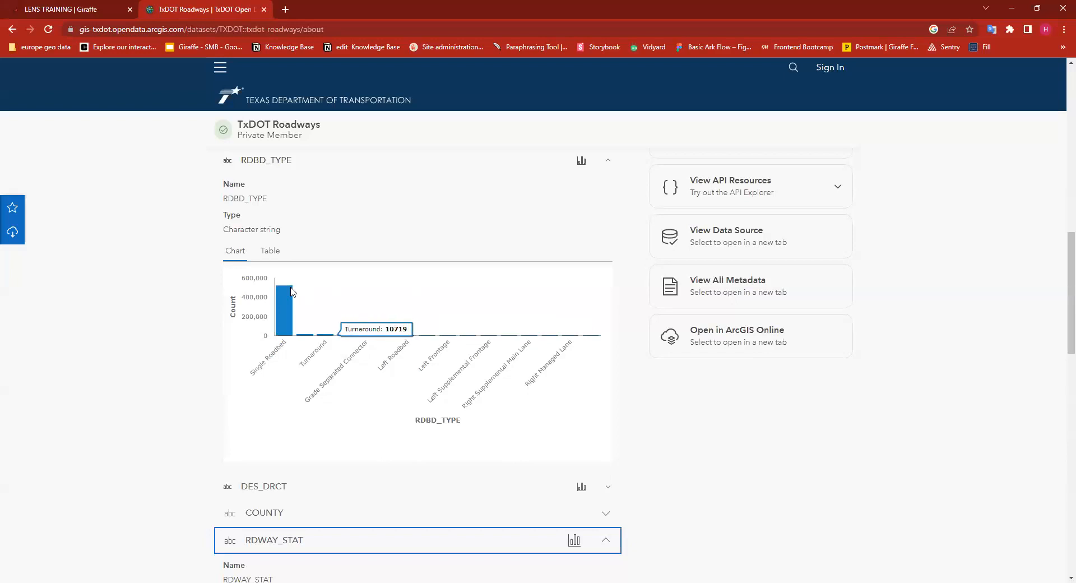
scroll(328, 241, "down", 2)
scroll(329, 241, "up", 2)
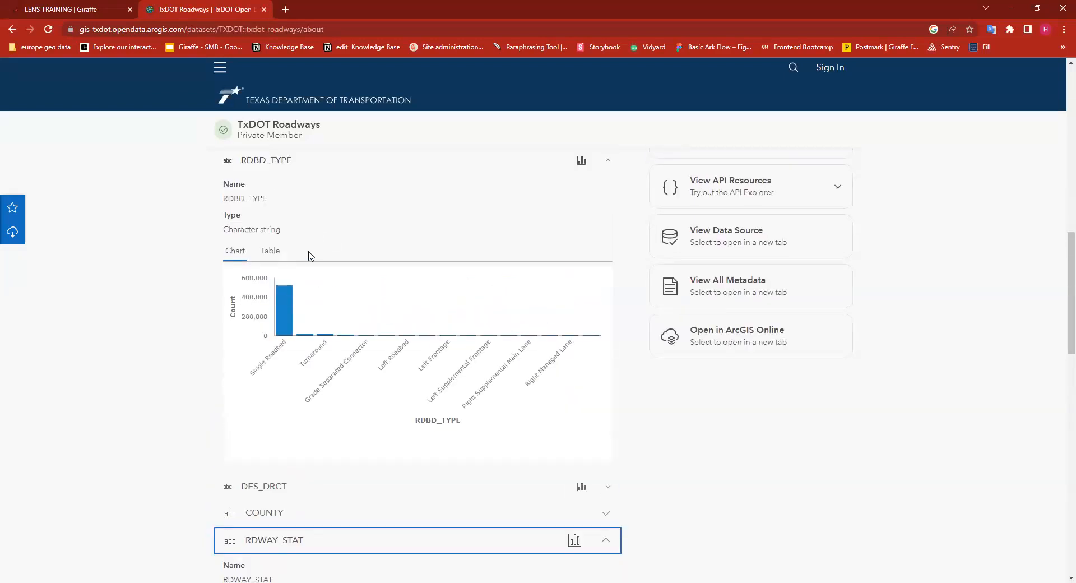
scroll(376, 242, "down", 4)
scroll(441, 411, "down", 8)
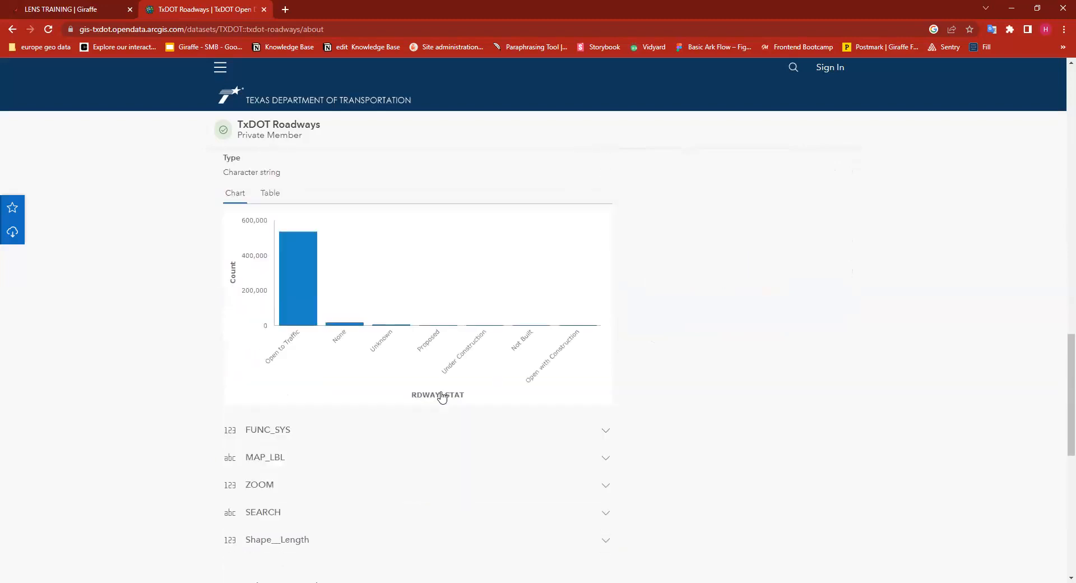
scroll(461, 280, "up", 14)
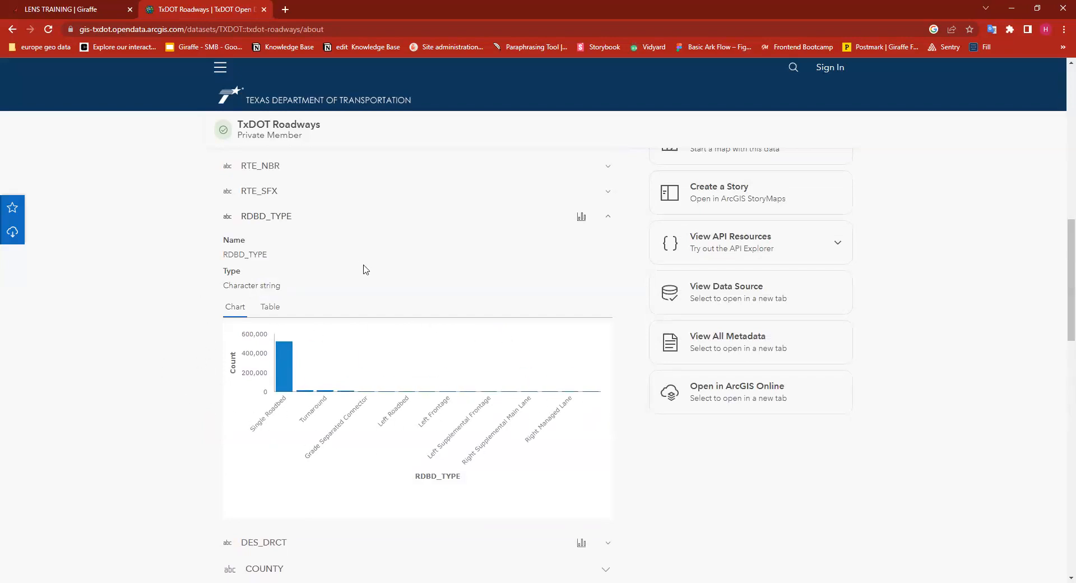
scroll(430, 343, "down", 7)
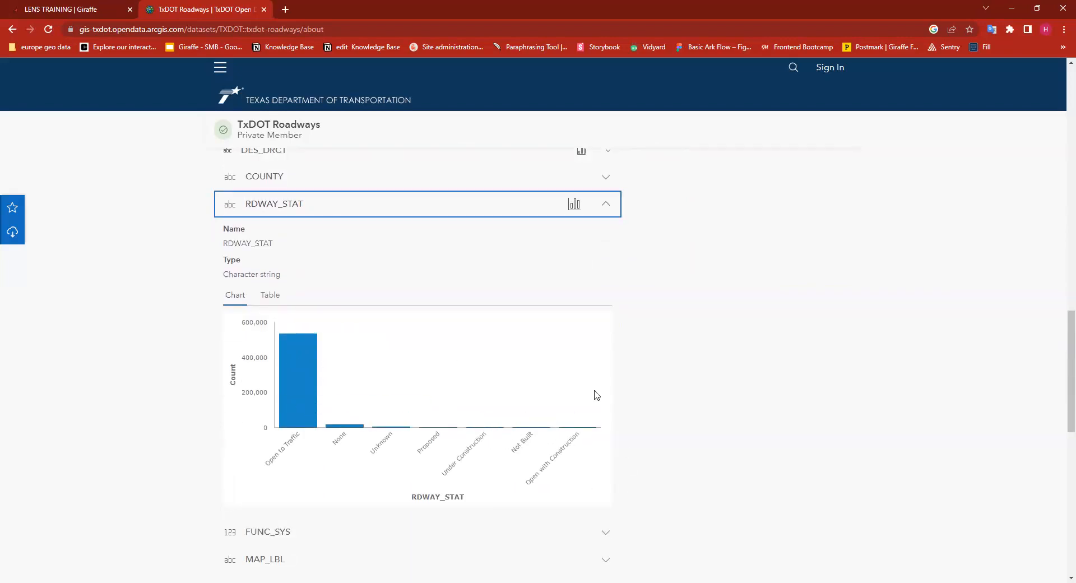
- Switch back to the Giraffe project and color the TxDOT Roadways outlines by RDBD_TYPE, checking the colors on the map
left_click(75, 9)
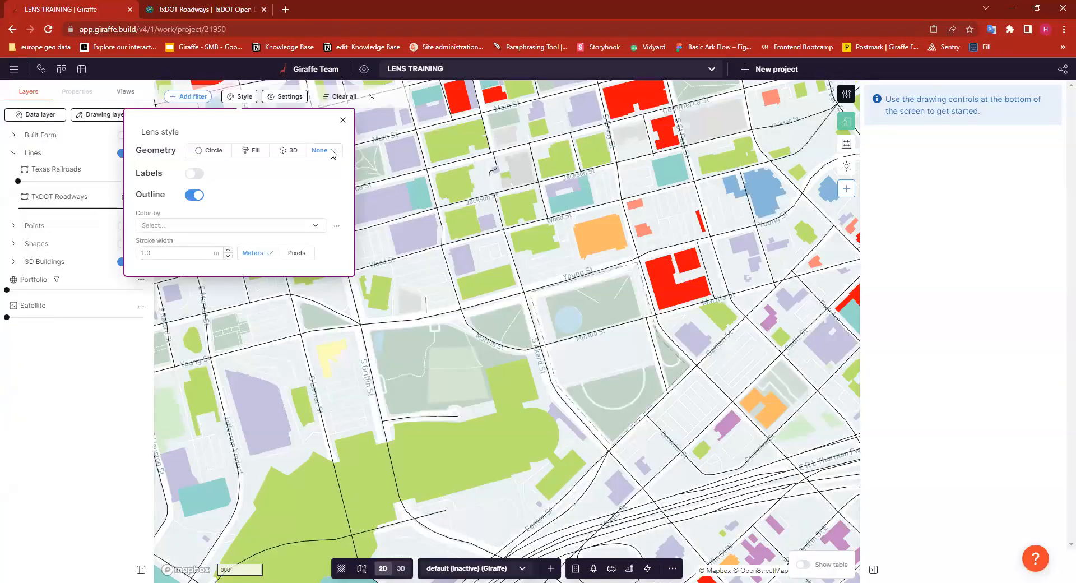
left_click(299, 227)
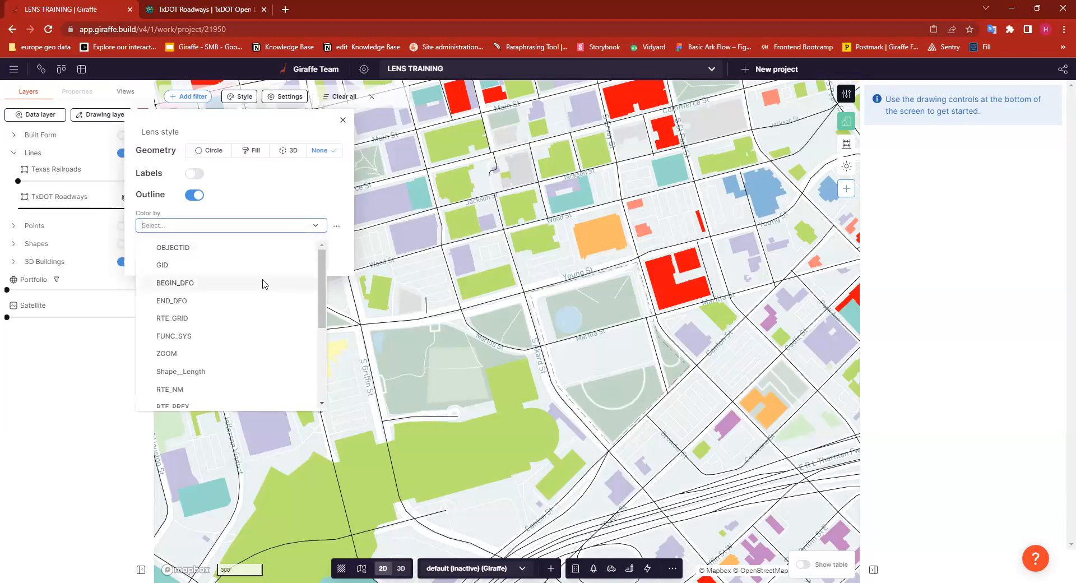
type("rdb")
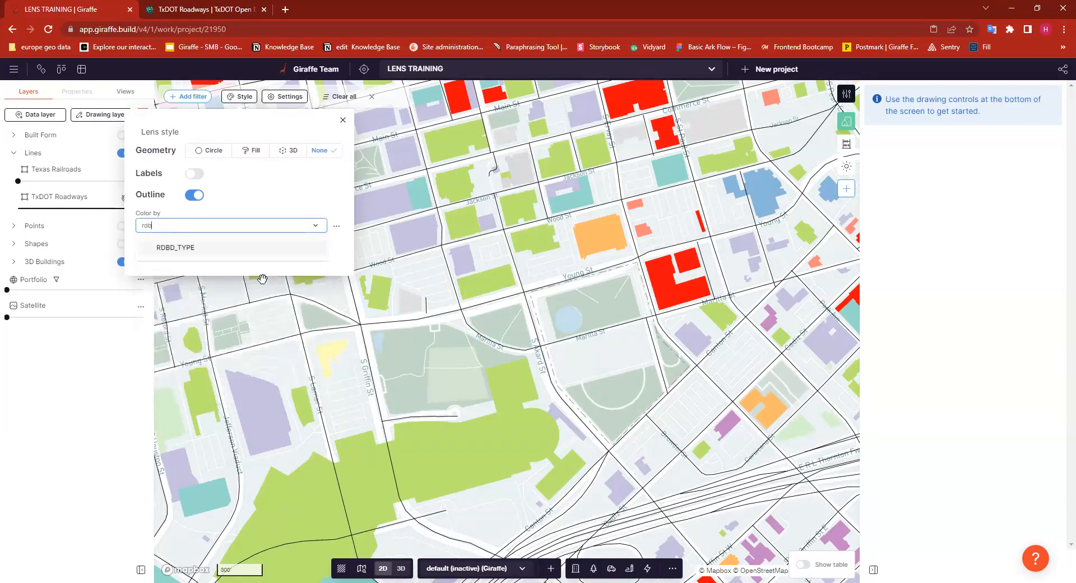
left_click(232, 249)
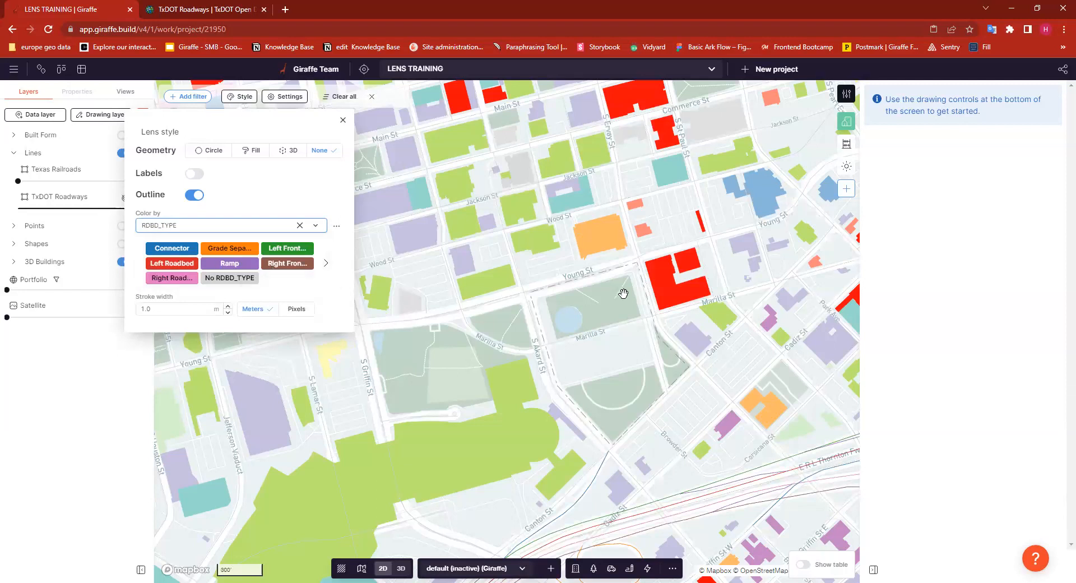
scroll(495, 307, "down", 4)
left_click_drag(427, 310, 516, 300)
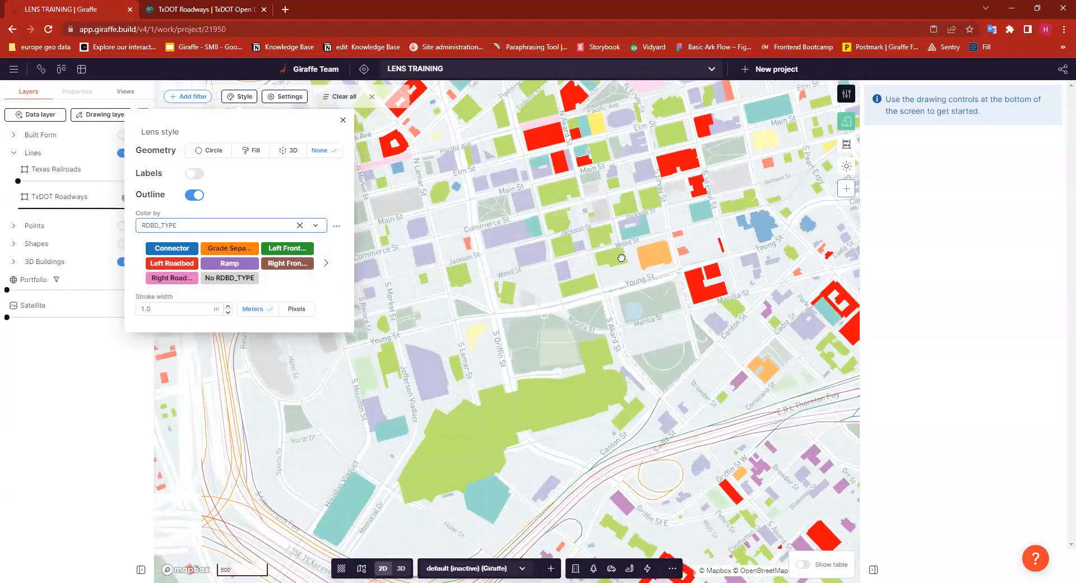
left_click_drag(446, 283, 502, 255)
left_click_drag(441, 521, 522, 495)
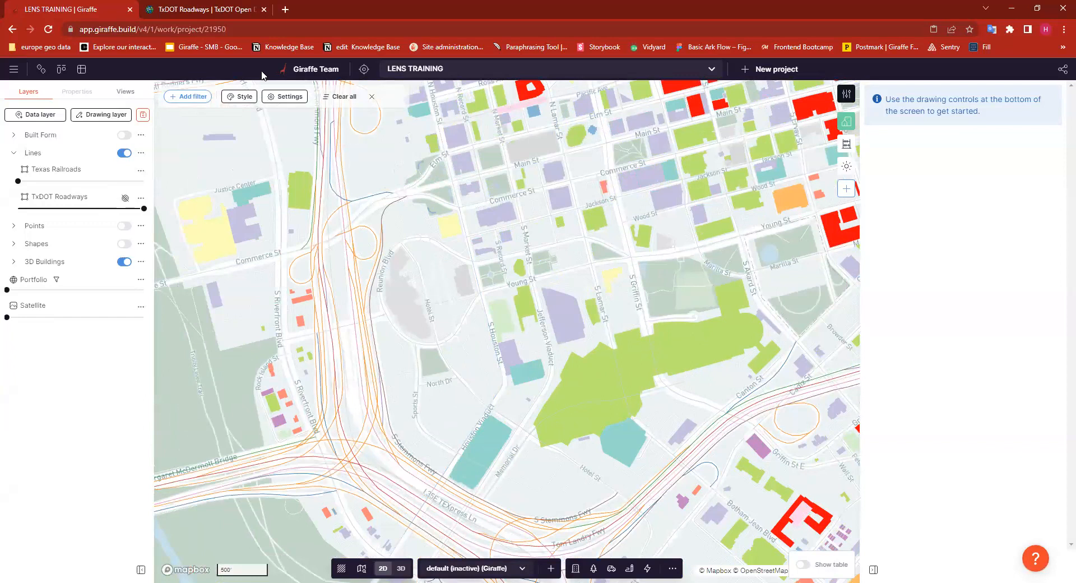
- Set the roadway outline's stroke width to 3.0 pixels in the lens style and check it at different map scales
left_click(245, 96)
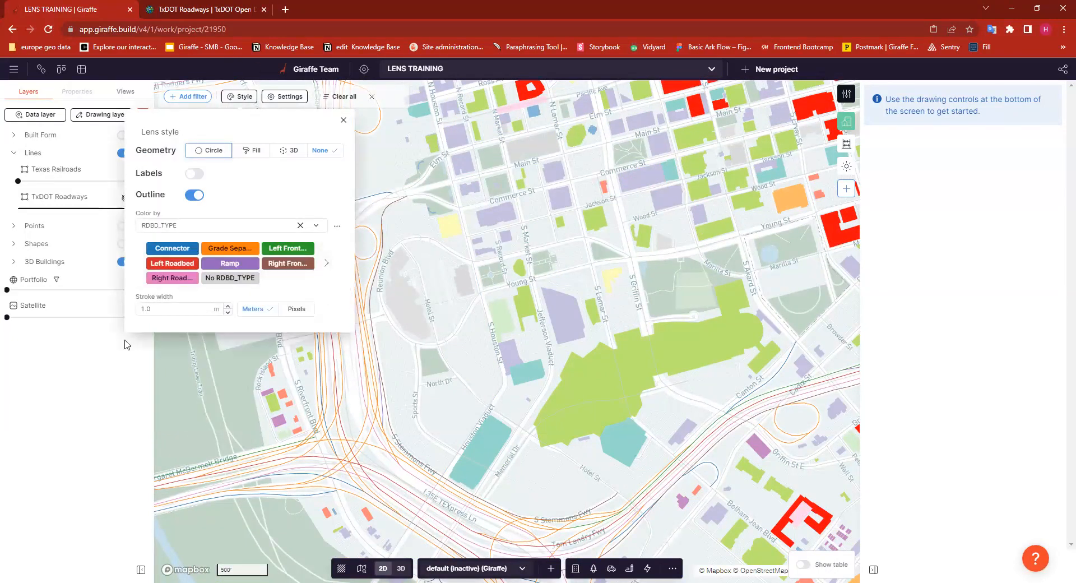
left_click(297, 310)
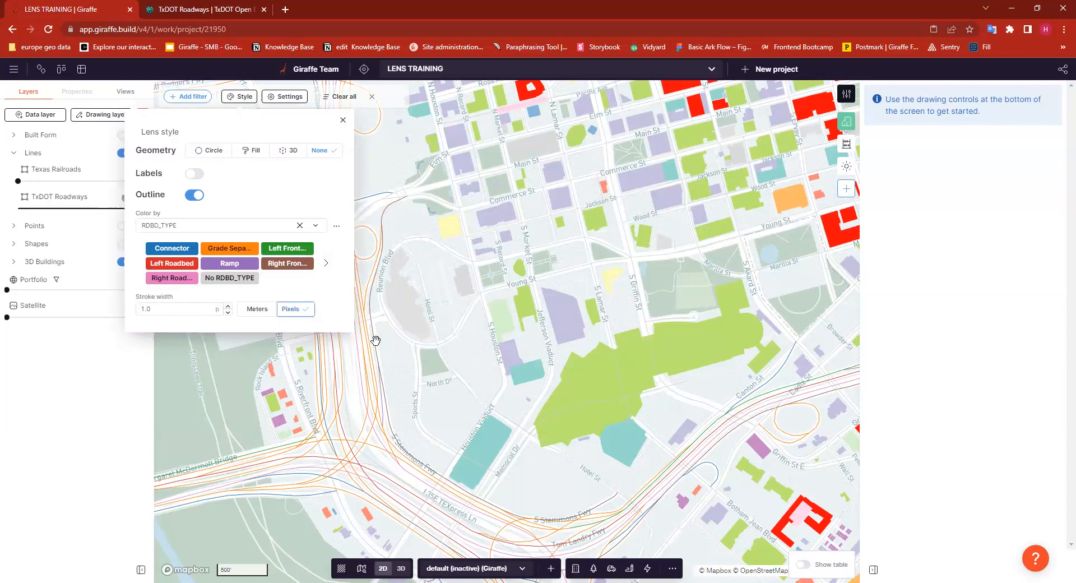
left_click(227, 307)
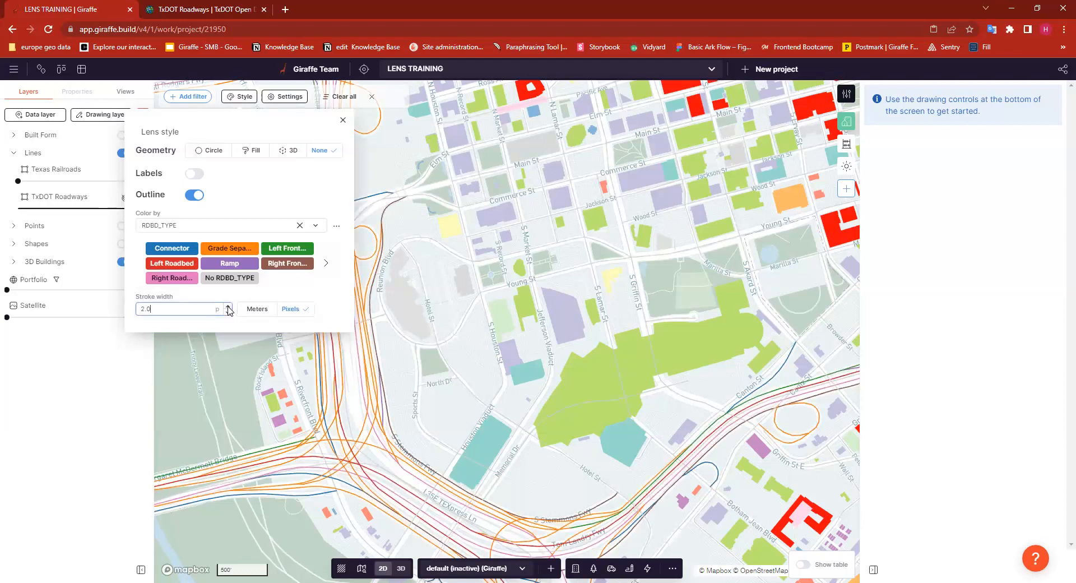
left_click(227, 307)
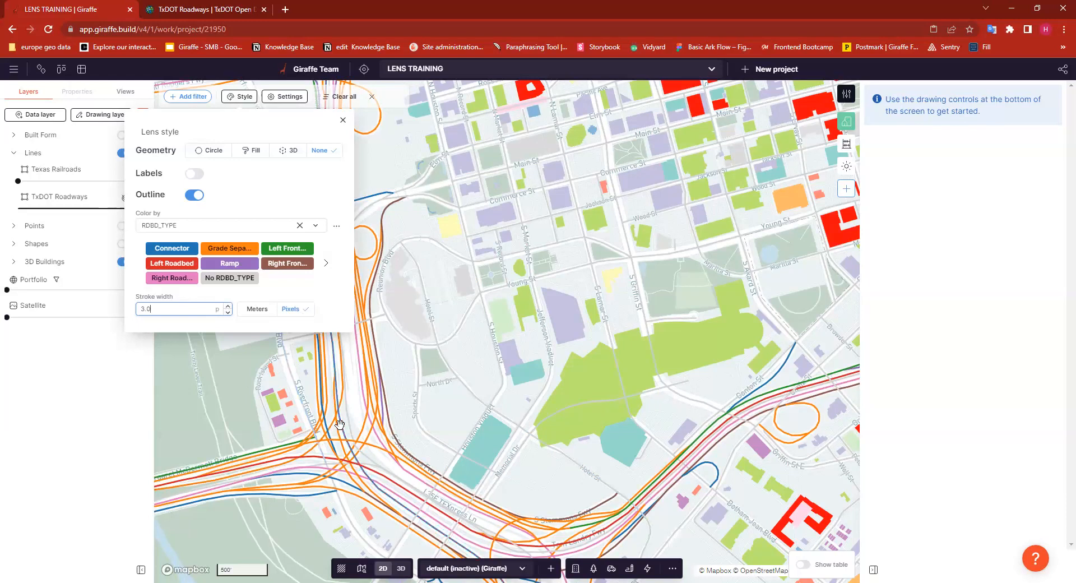
scroll(336, 426, "up", 3)
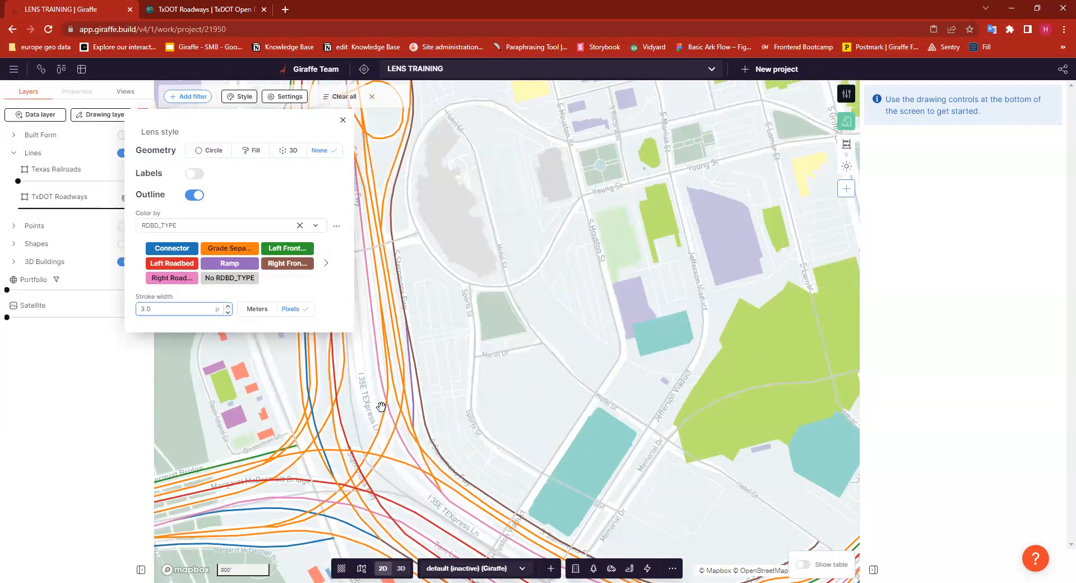
scroll(381, 407, "down", 5)
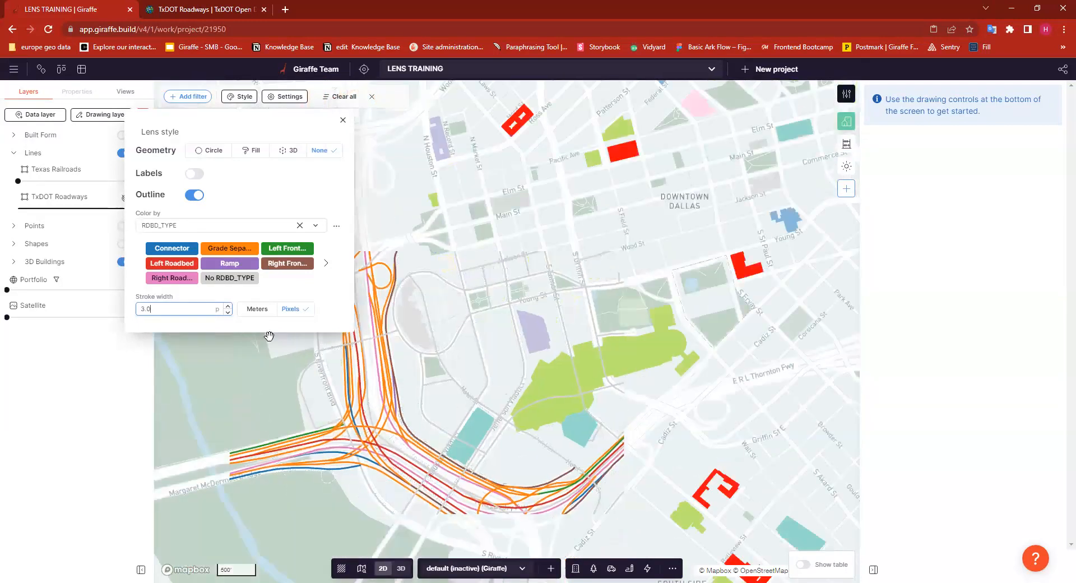
- Set the roadway outline's stroke width to 5.0 meters and check it at different map scales
left_click(256, 309)
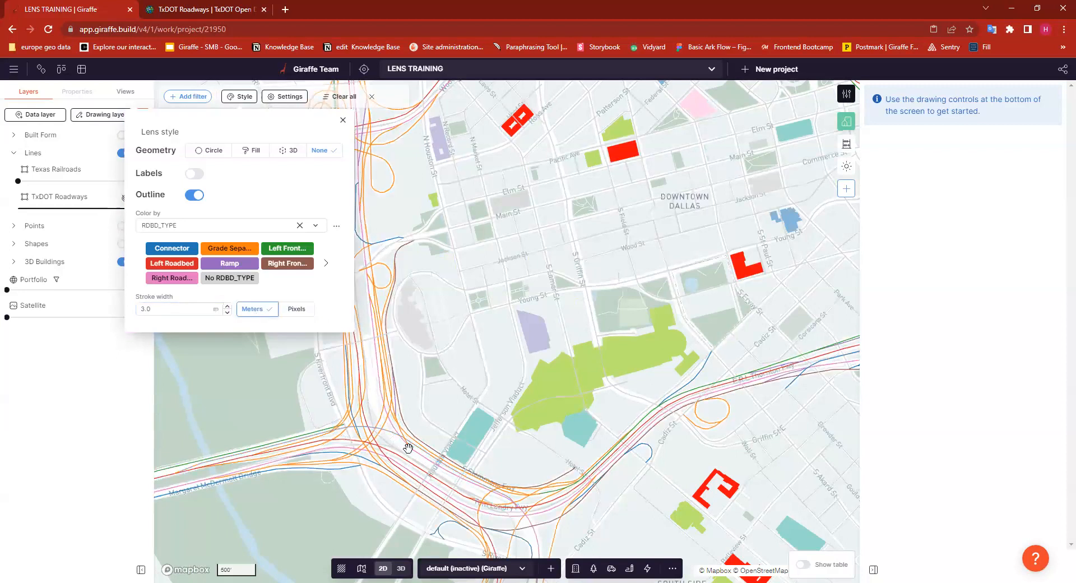
left_click(227, 306)
left_click(228, 307)
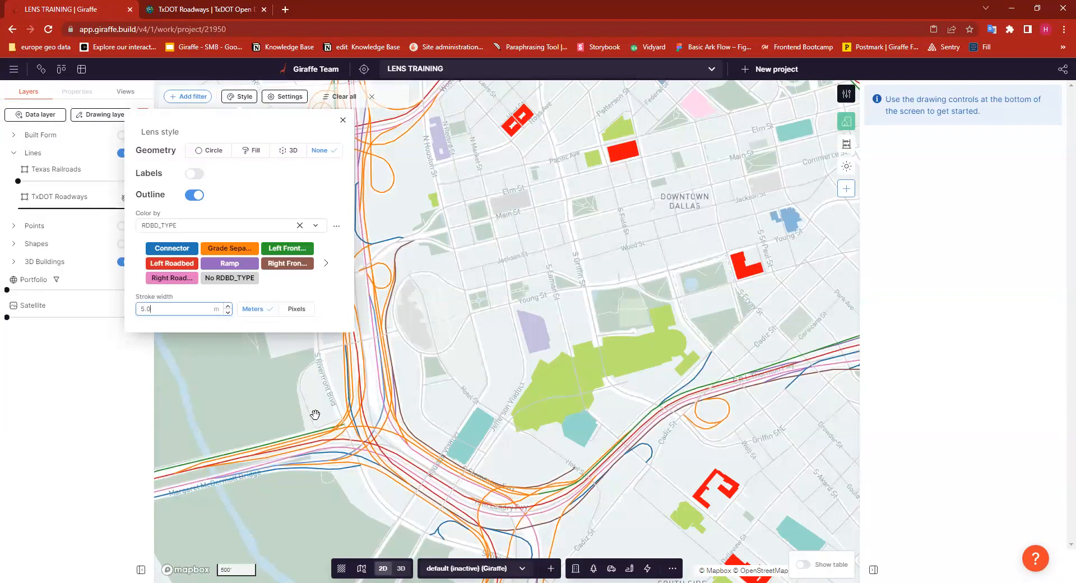
scroll(312, 413, "up", 5)
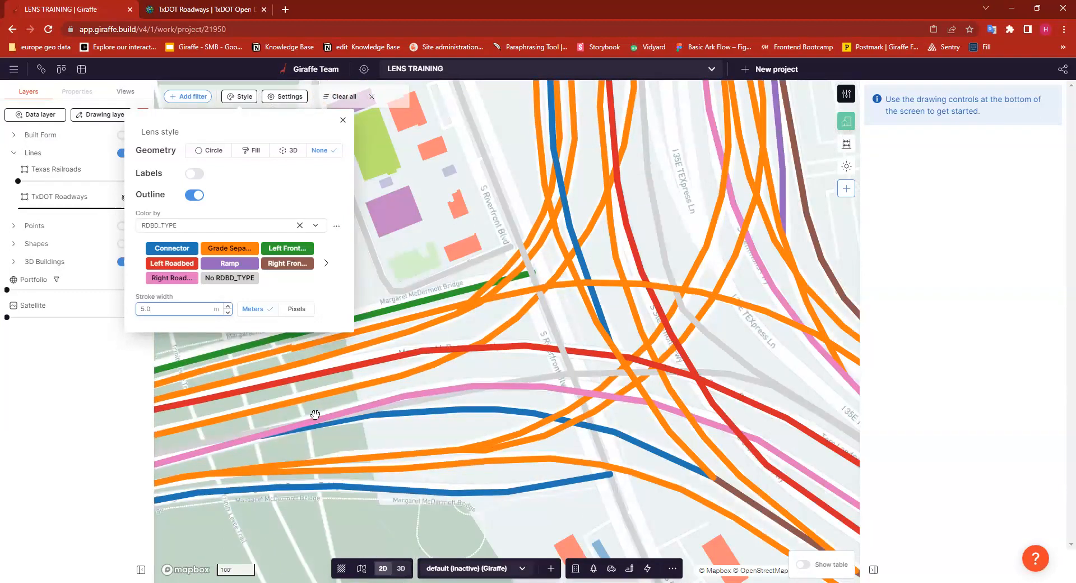
scroll(328, 324, "down", 5)
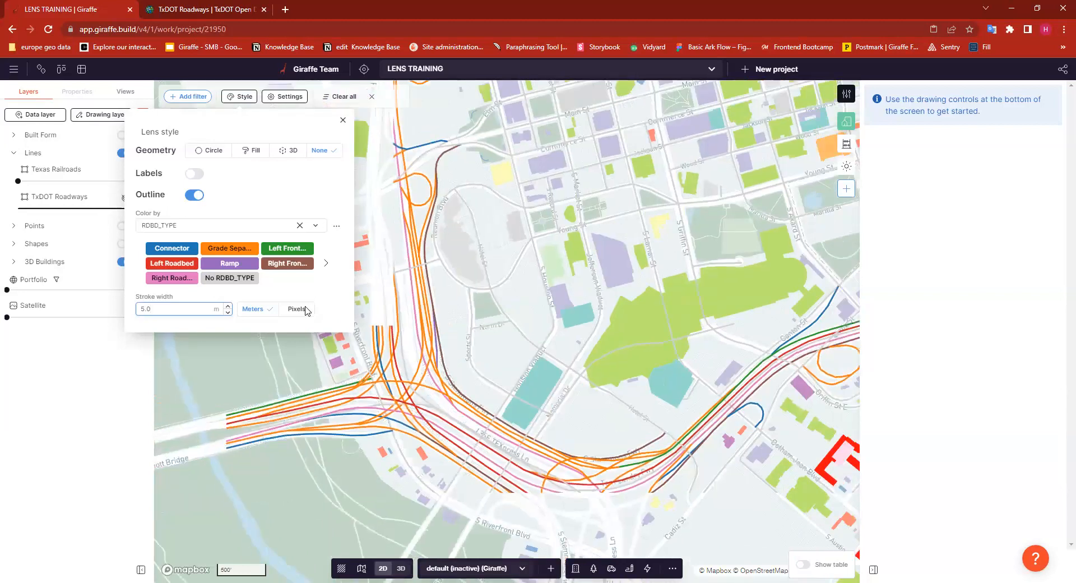
- Switch the roadway outline's stroke width back to pixels, set it to 3.0 and check the lines across the map
left_click(302, 308)
left_click(228, 313)
left_click(230, 313)
left_click(229, 313)
left_click(229, 313)
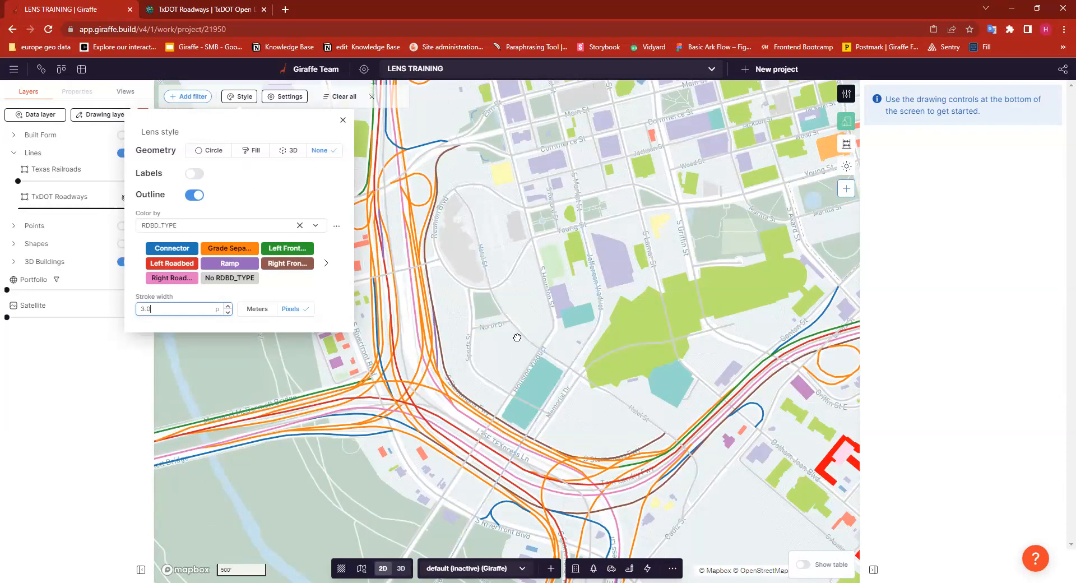
left_click_drag(516, 336, 512, 339)
left_click_drag(485, 241, 333, 334)
- Filter the TxDOT Roadways lens to features whose RDWAY_STAT is Open To Traffic and inspect the filtered lines on the map
left_click(193, 98)
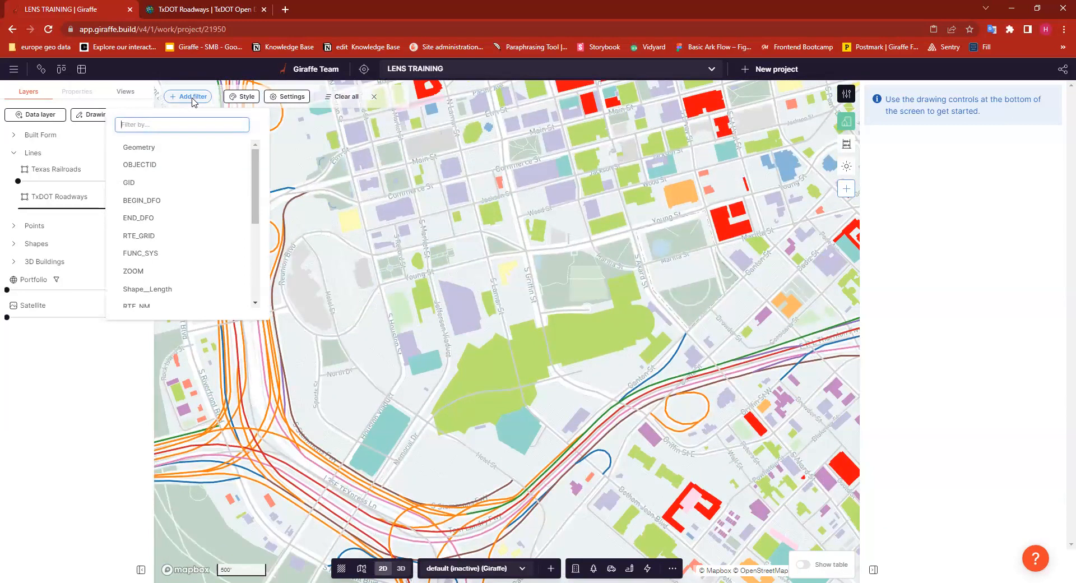
type("st")
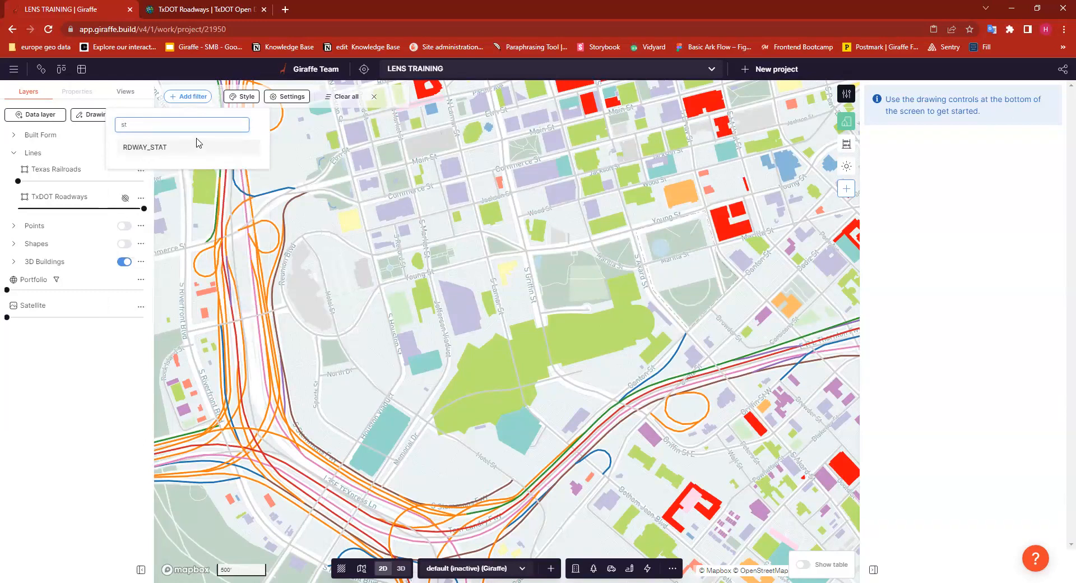
left_click(197, 145)
left_click(200, 170)
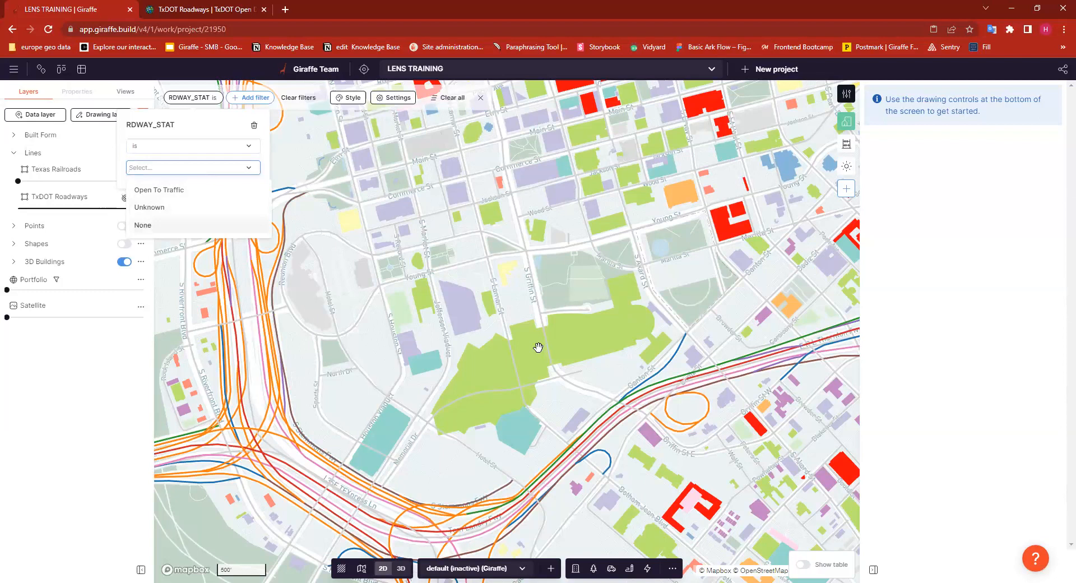
scroll(566, 245, "down", 3)
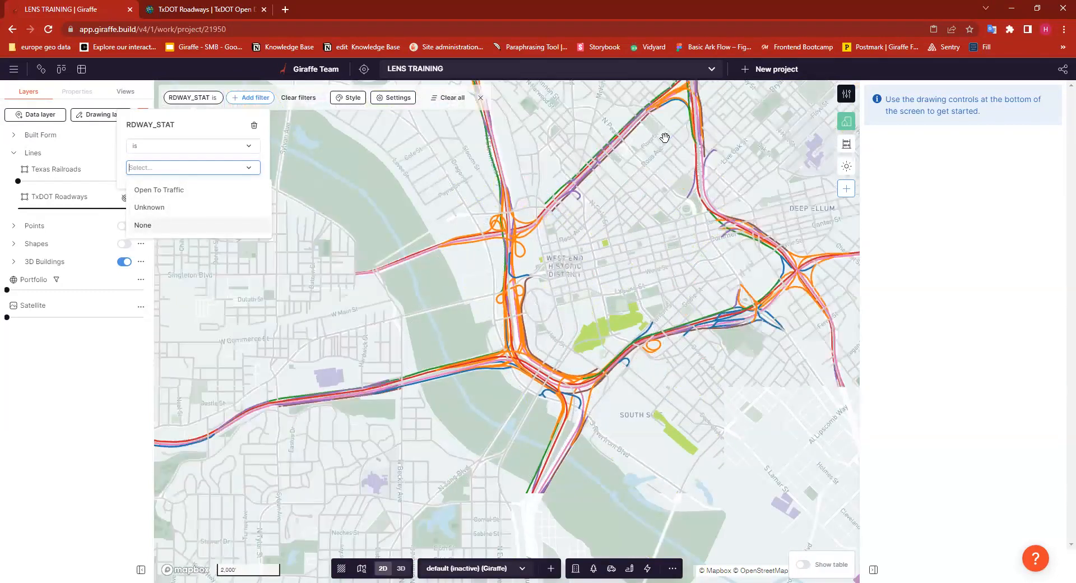
left_click(379, 184)
left_click_drag(379, 184, 372, 191)
left_click(206, 100)
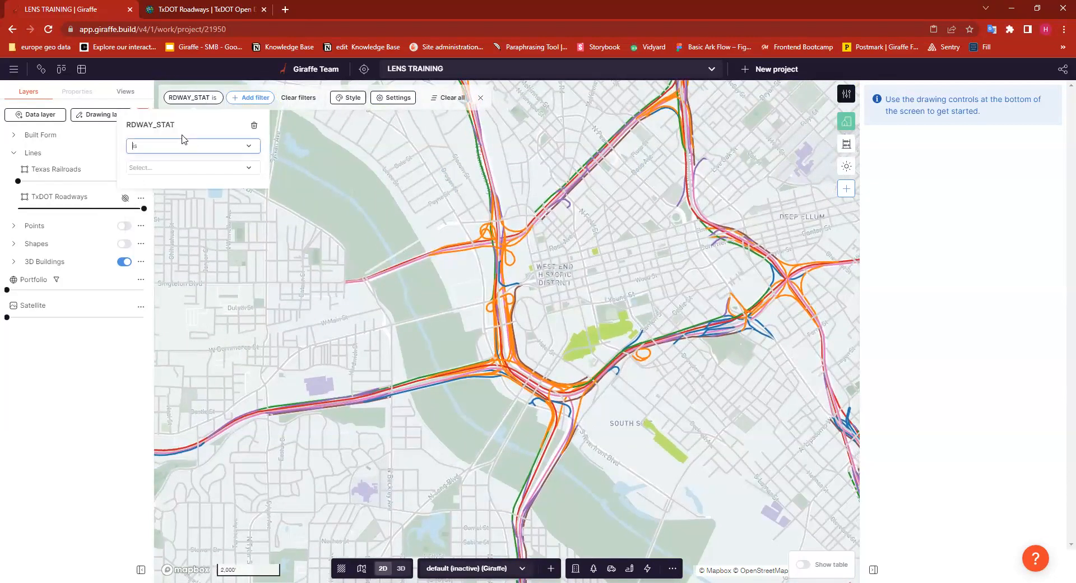
left_click(212, 168)
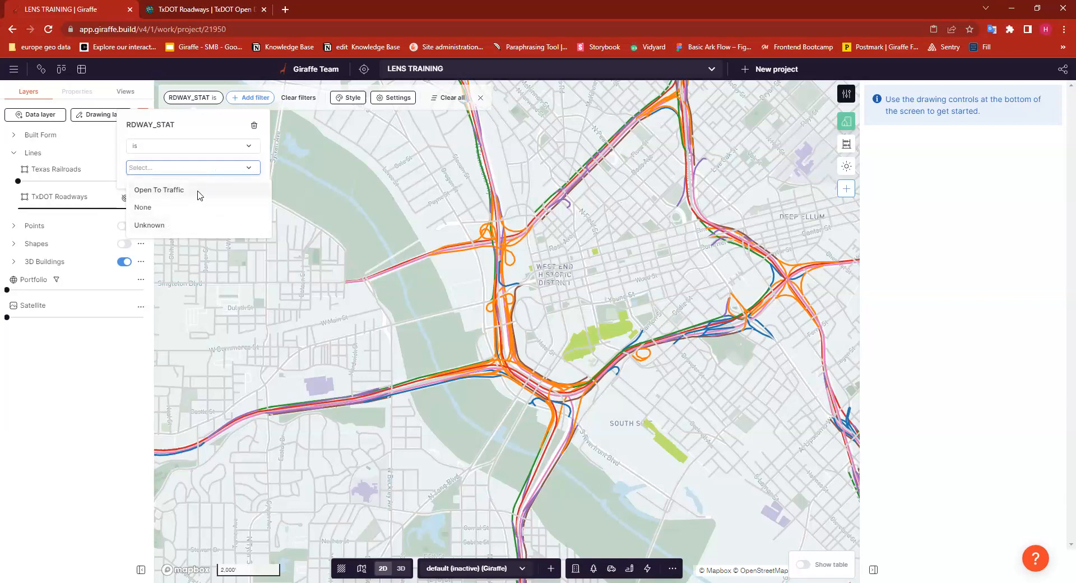
key("Return")
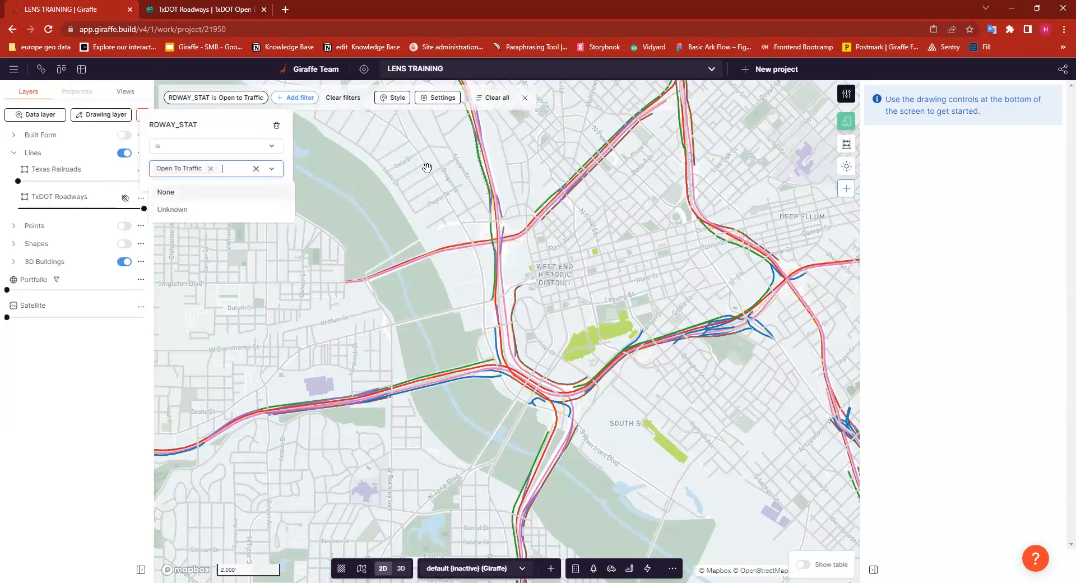
left_click(343, 178)
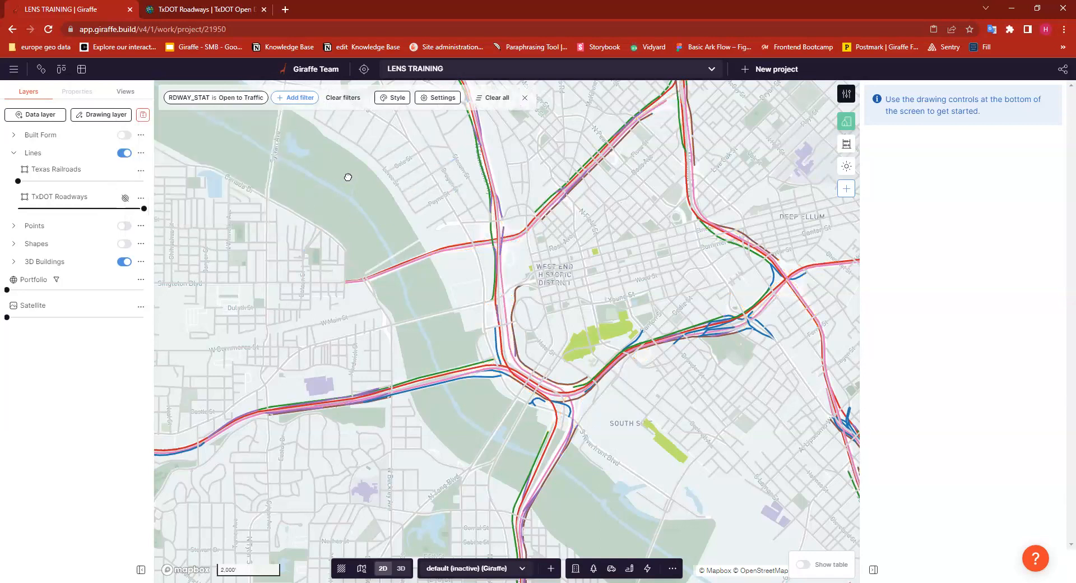
left_click_drag(332, 215, 240, 239)
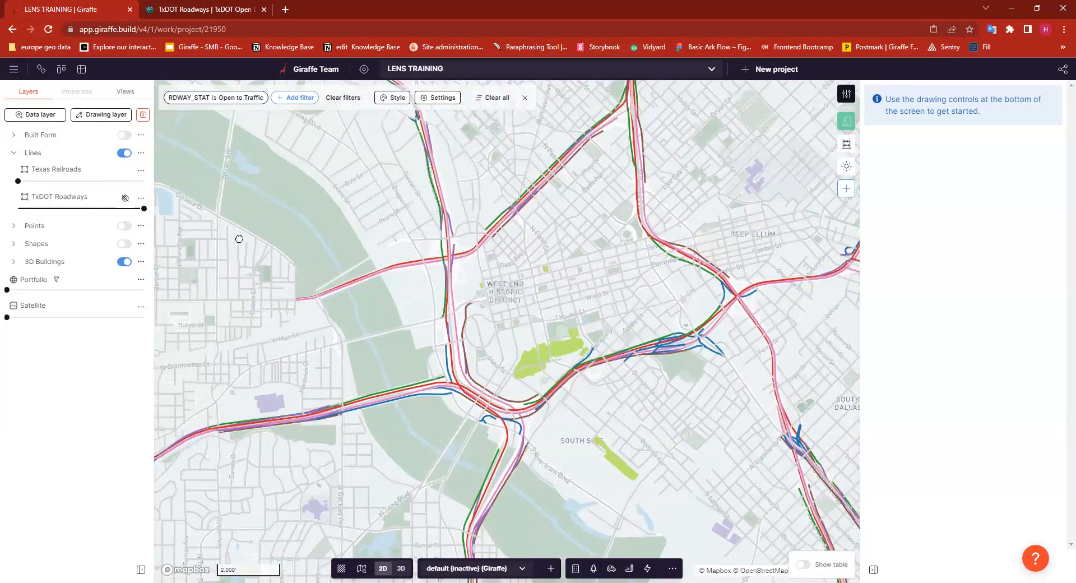
- Review the RDWAY_STAT chart on the TxDOT open data page and return to the Giraffe project
left_click(181, 6)
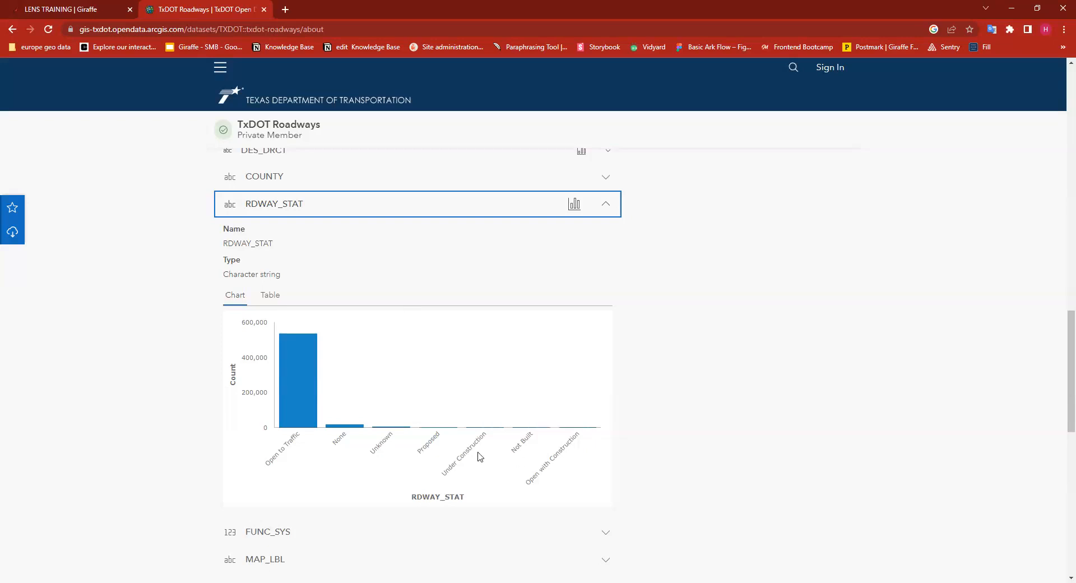
mouse_move(482, 427)
left_click(79, 8)
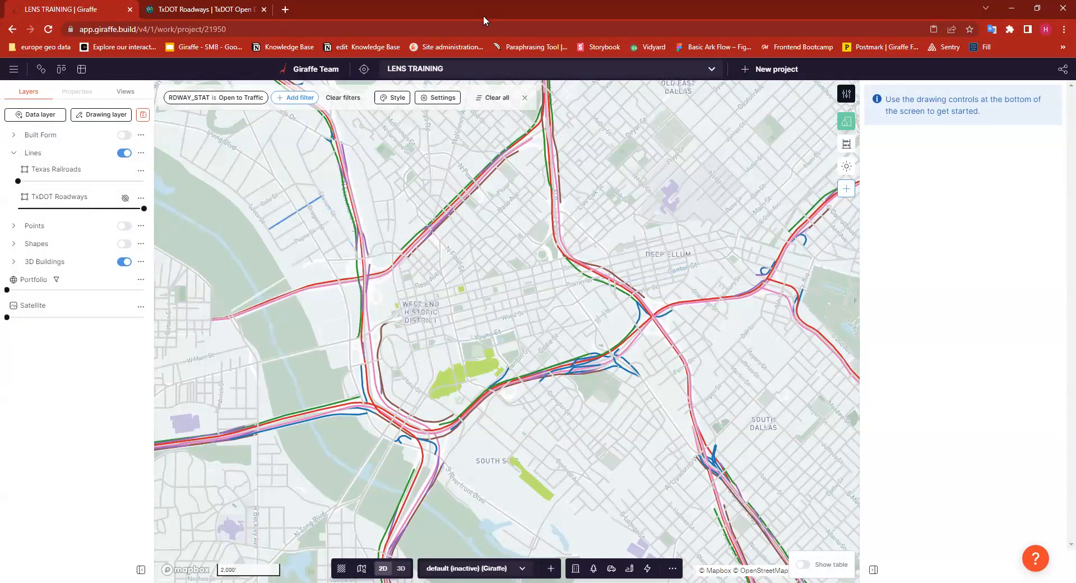
- Close the TxDOT Roadways lens controls, then hide and collapse the Lines layer group
left_click(525, 99)
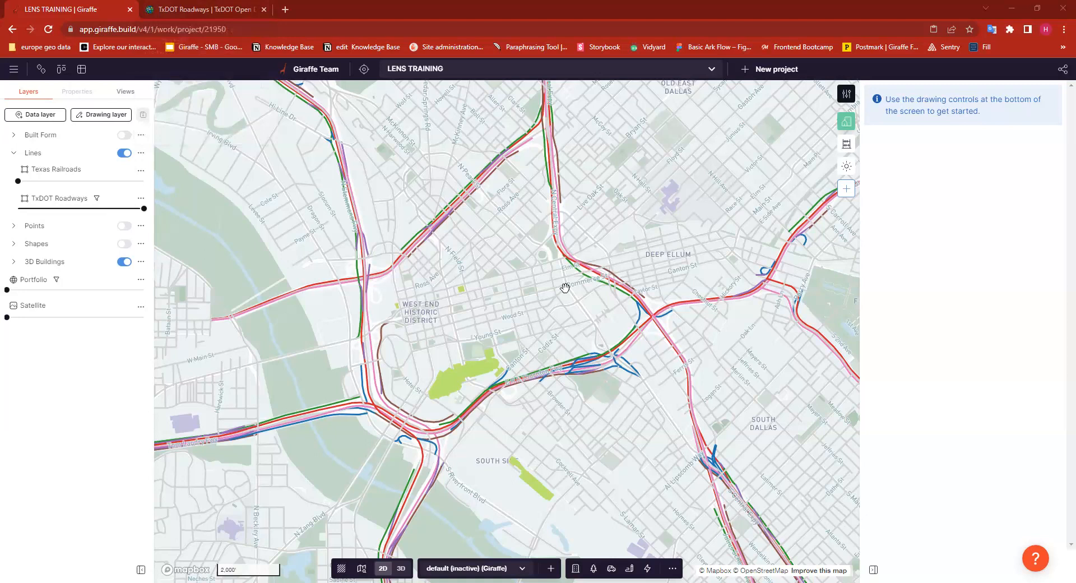
left_click_drag(277, 332, 307, 316)
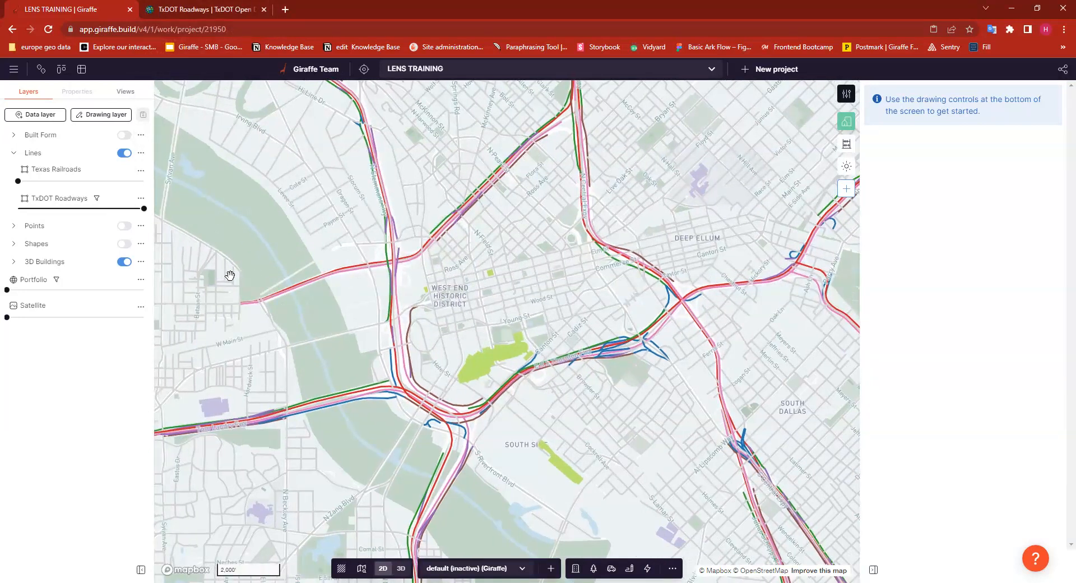
left_click(127, 155)
left_click(14, 153)
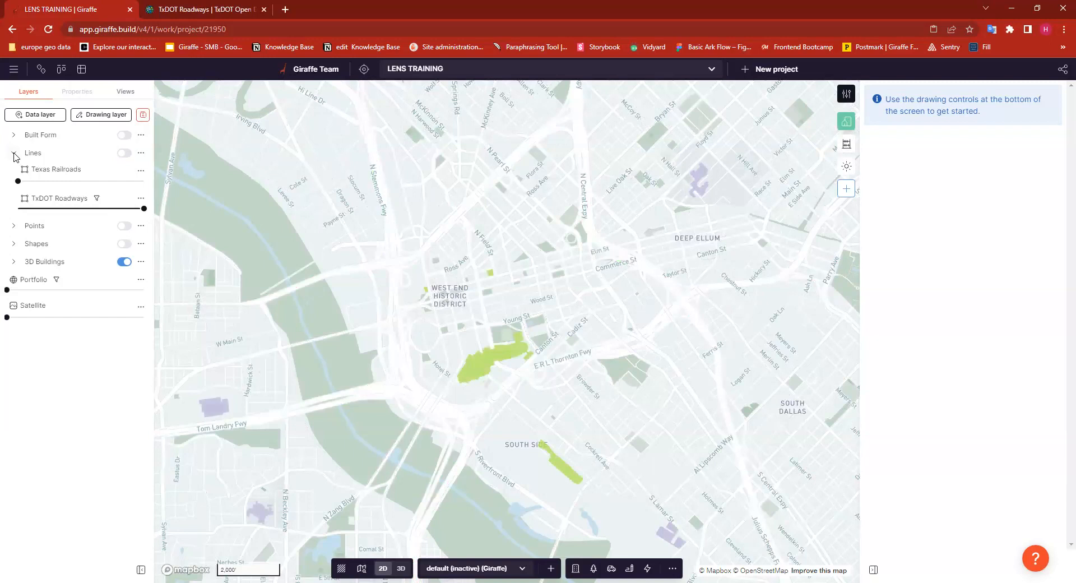
- Turn on and expand the Points layer group, and look for its points at different map scales
left_click(124, 171)
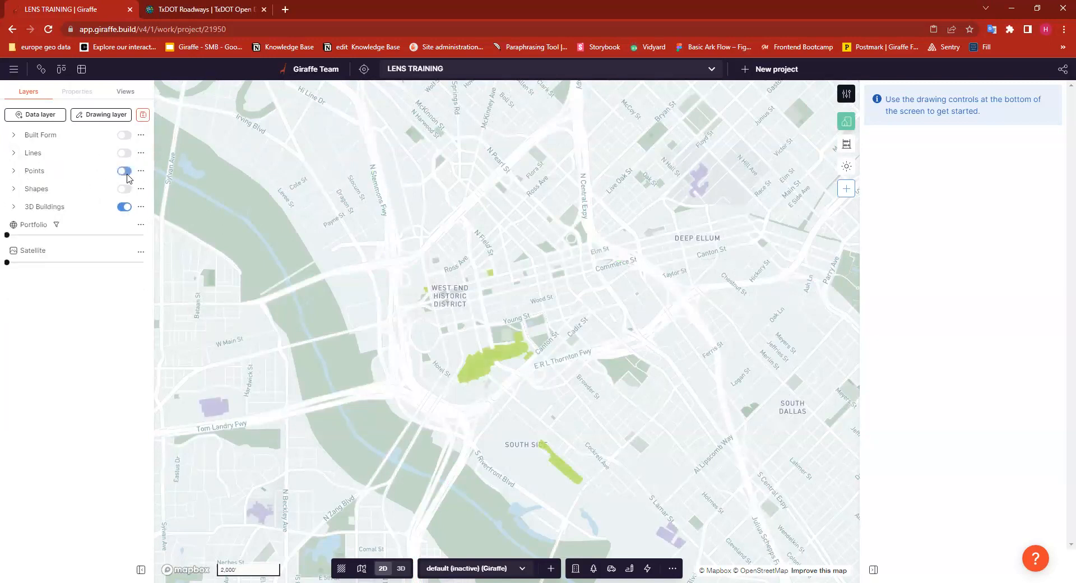
left_click(14, 171)
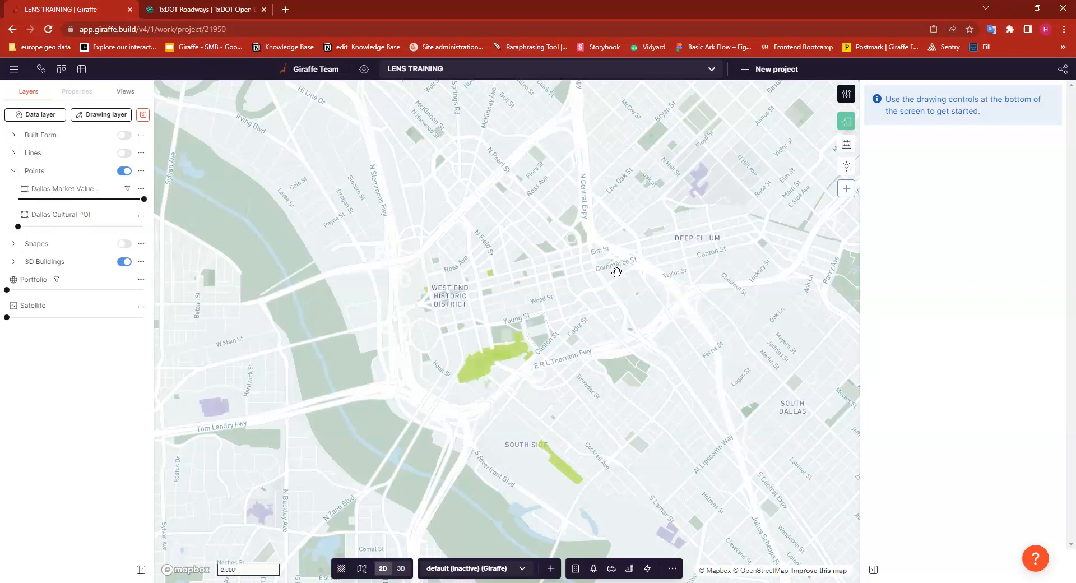
scroll(553, 274, "up", 5)
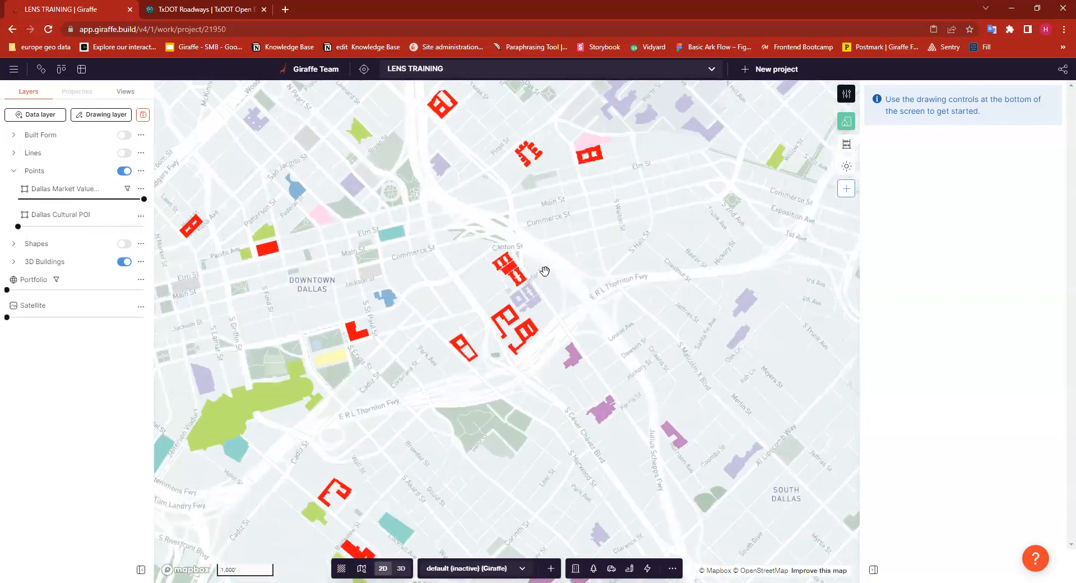
scroll(544, 271, "down", 4)
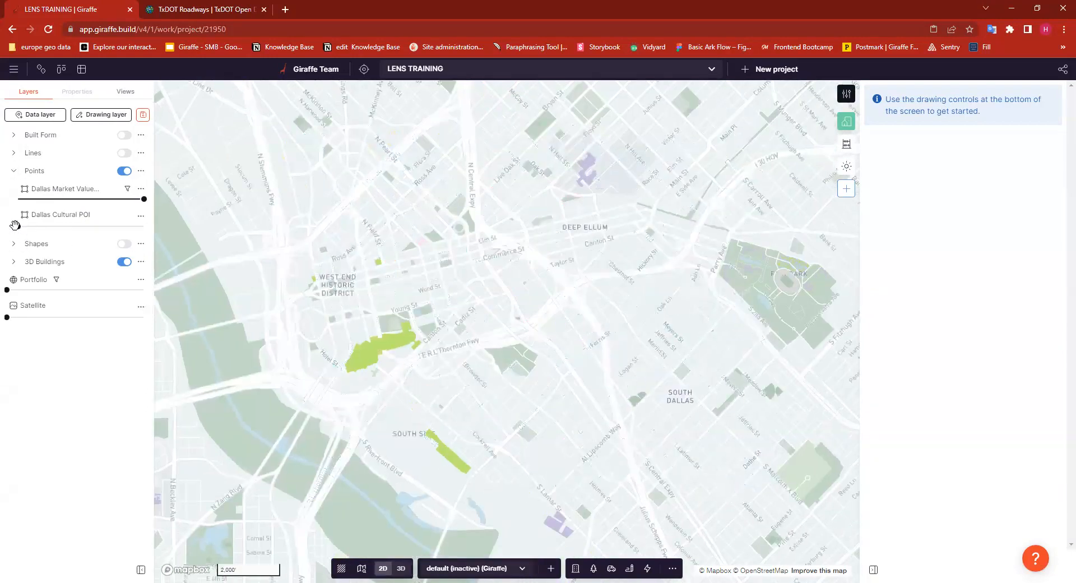
scroll(484, 245, "up", 1)
scroll(581, 389, "up", 5)
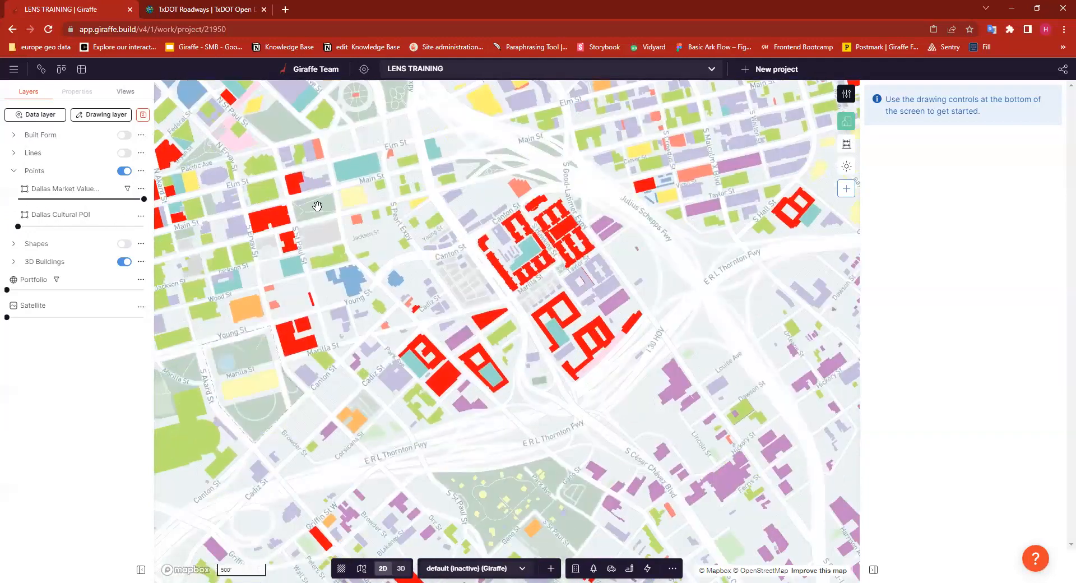
scroll(419, 194, "up", 2)
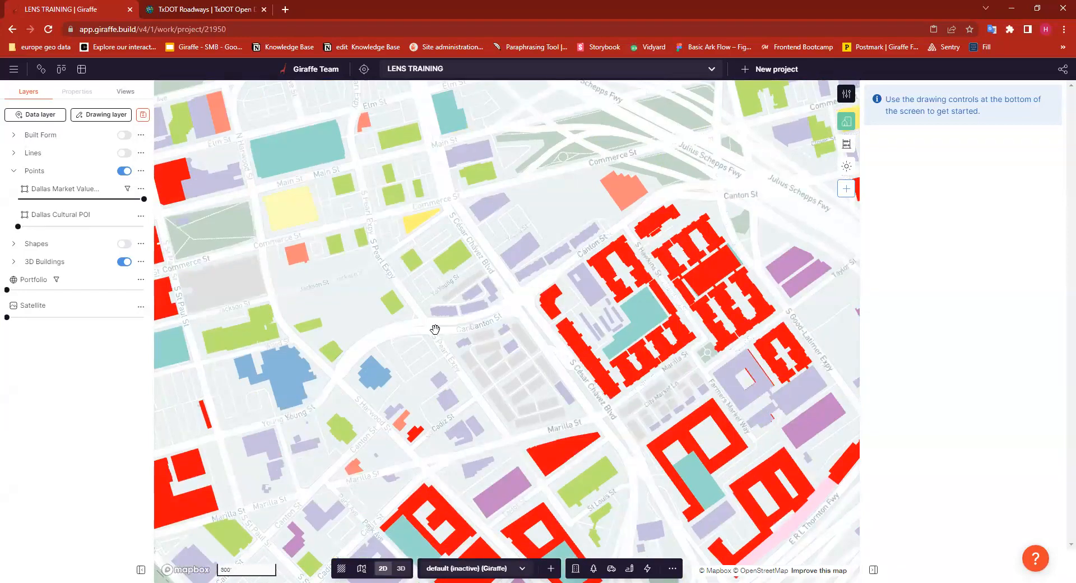
scroll(435, 330, "down", 10)
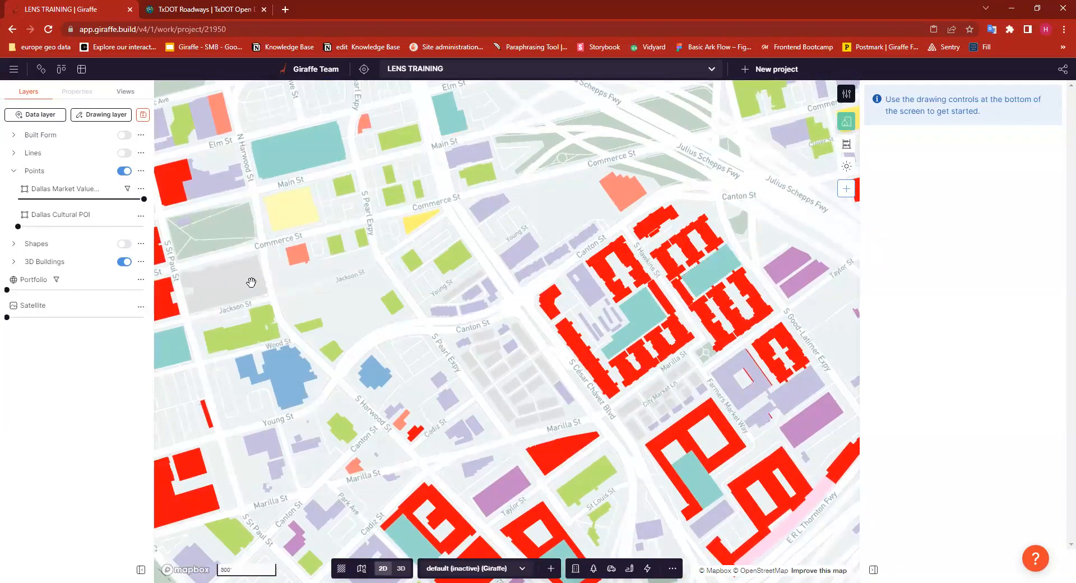
- Unapply the lens from the Dallas Market Value Analysis layer and check its unstyled points on the map
left_click(141, 188)
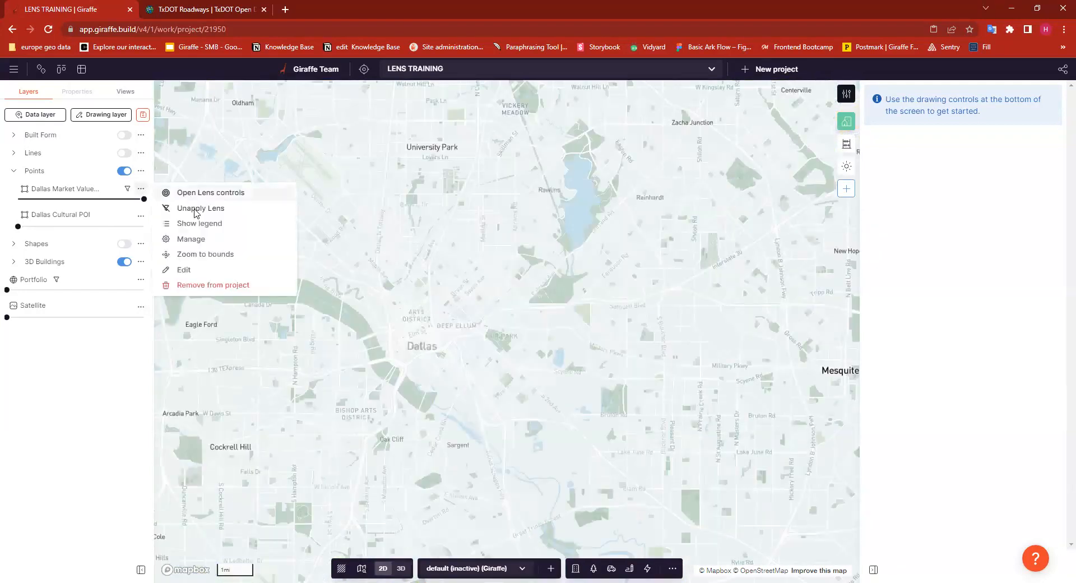
left_click(376, 207)
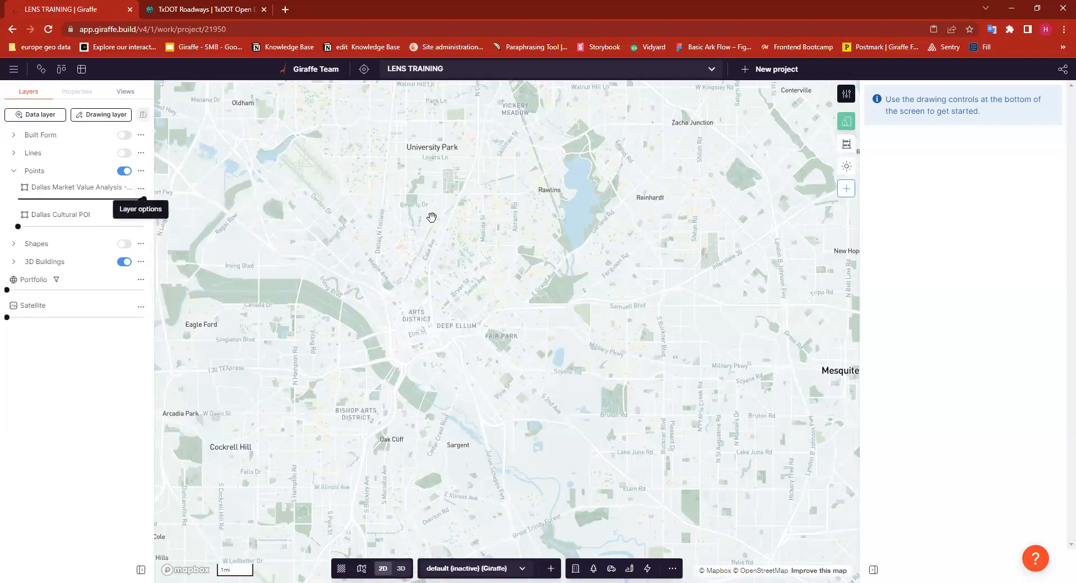
left_click_drag(420, 197, 419, 211)
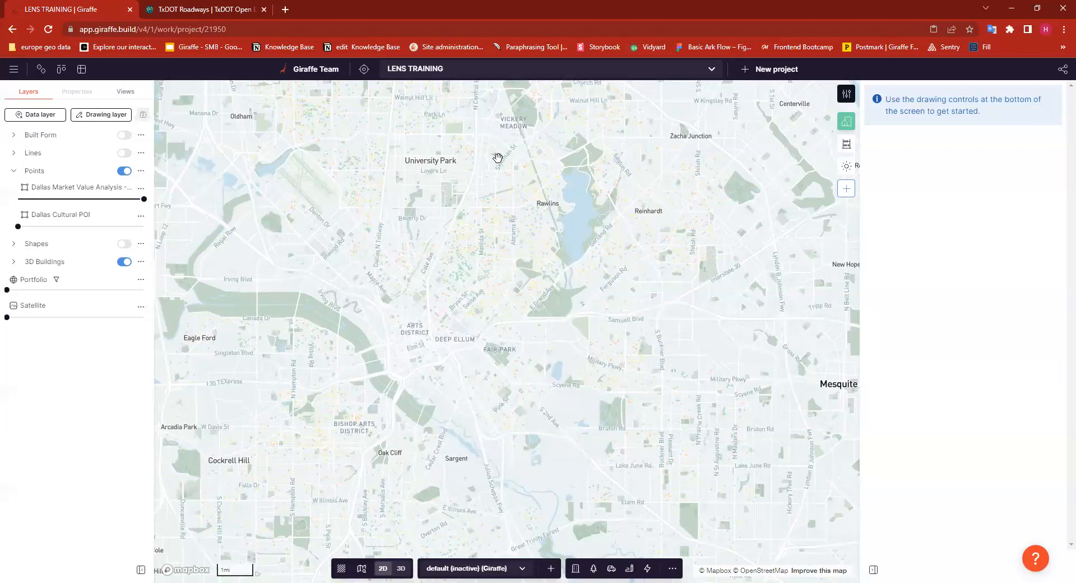
scroll(421, 222, "up", 3)
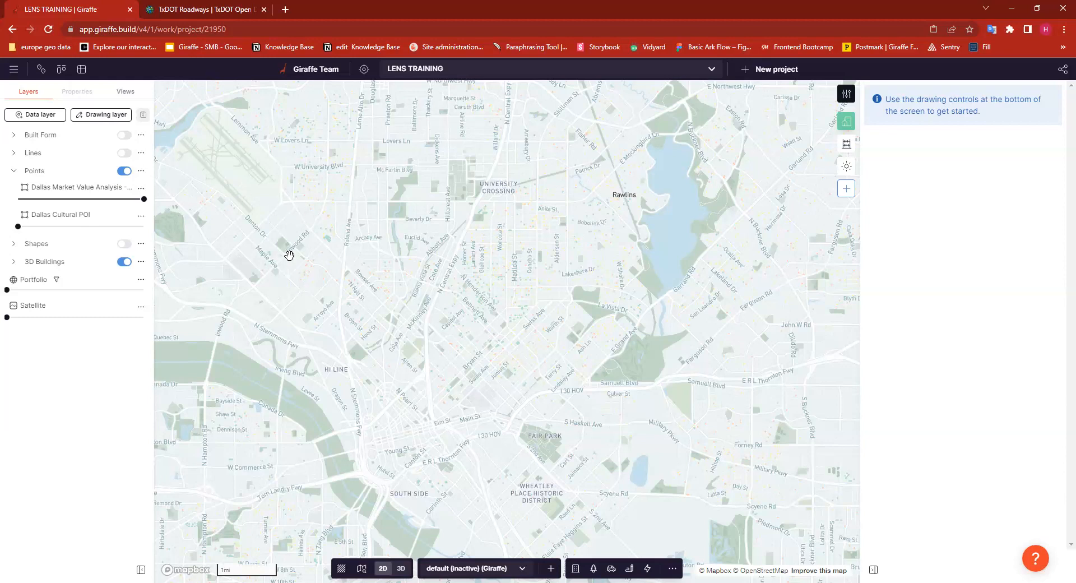
scroll(289, 255, "up", 5)
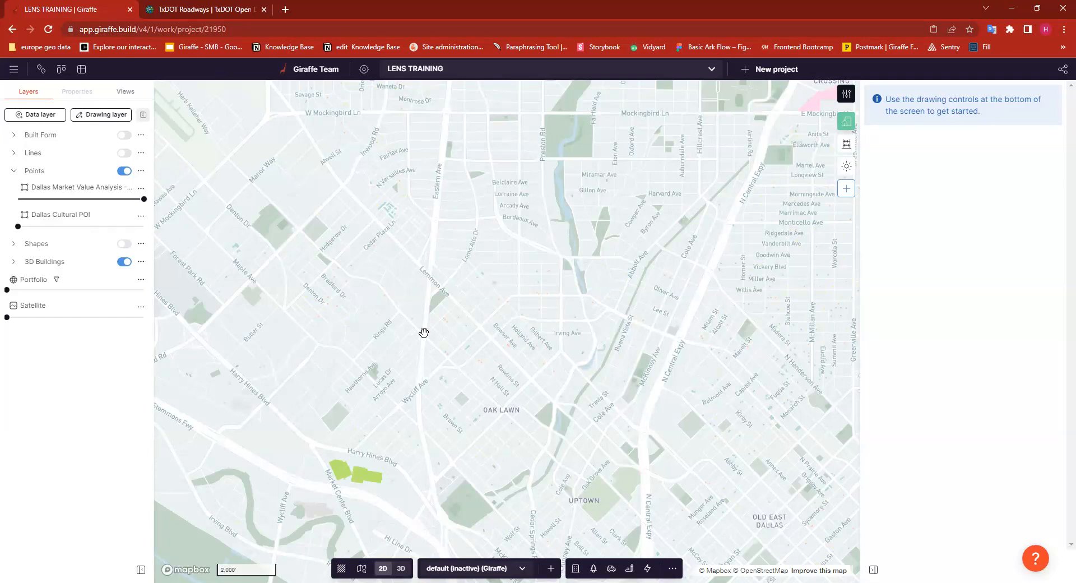
- Open the lens controls for the Dallas Market Value Analysis layer and clear all existing lens settings
left_click(142, 189)
left_click(225, 196)
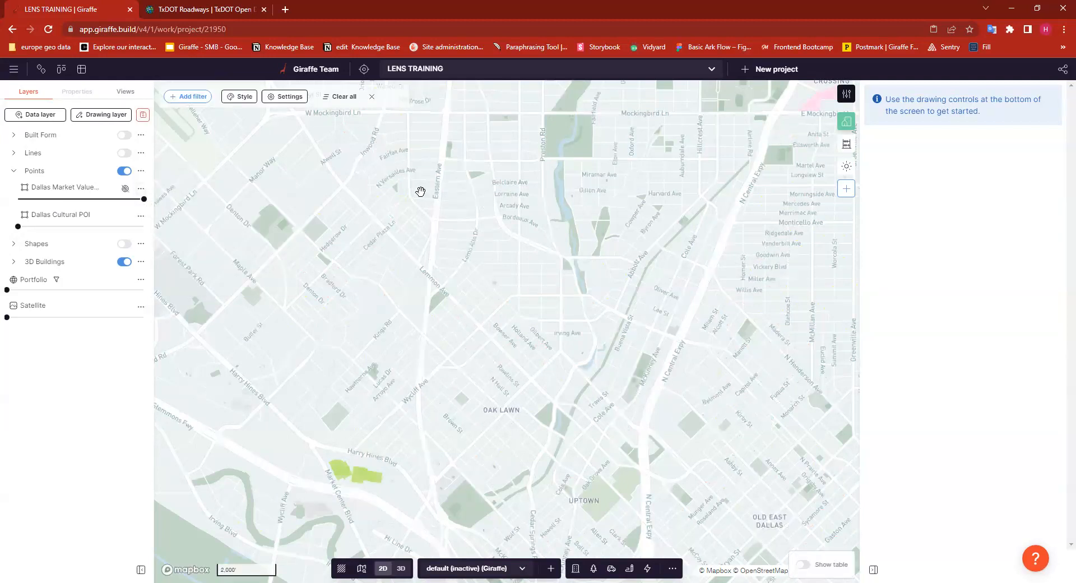
left_click(339, 98)
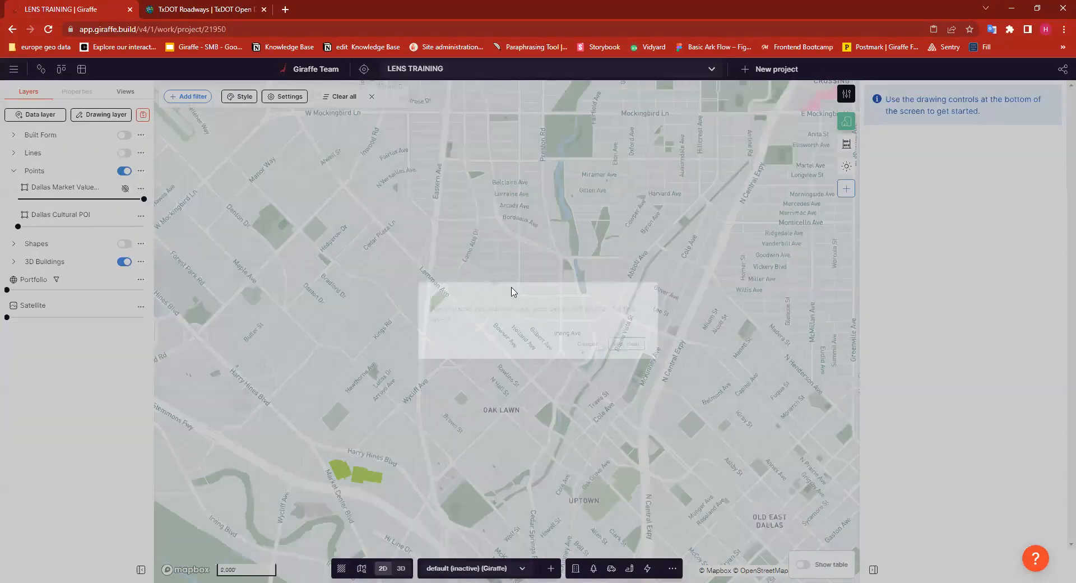
left_click(646, 344)
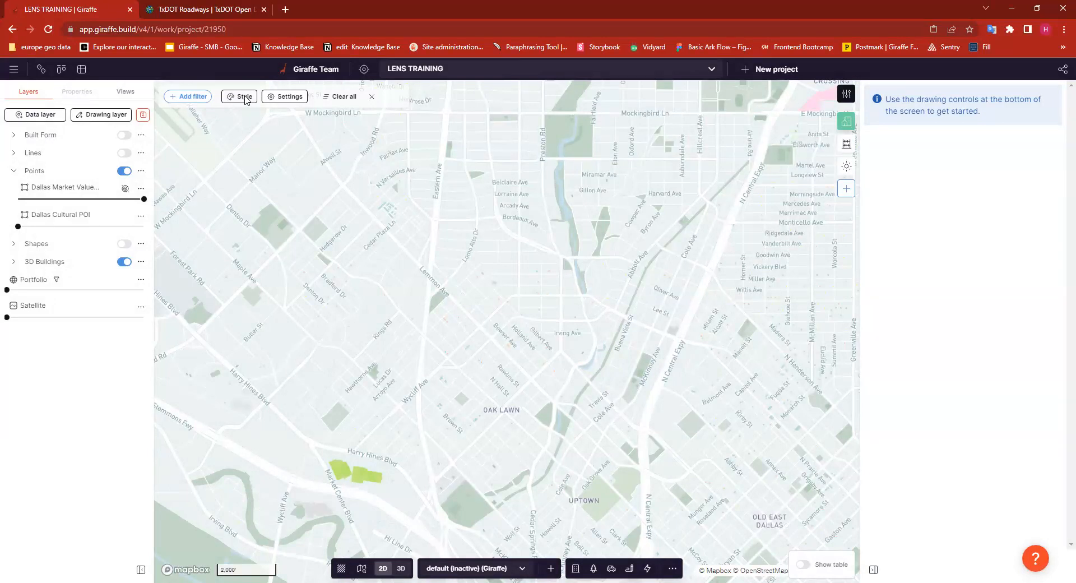
- Set the Dallas Market Value Analysis lens style to Circle geometry and clear its color-by attribute
left_click(245, 98)
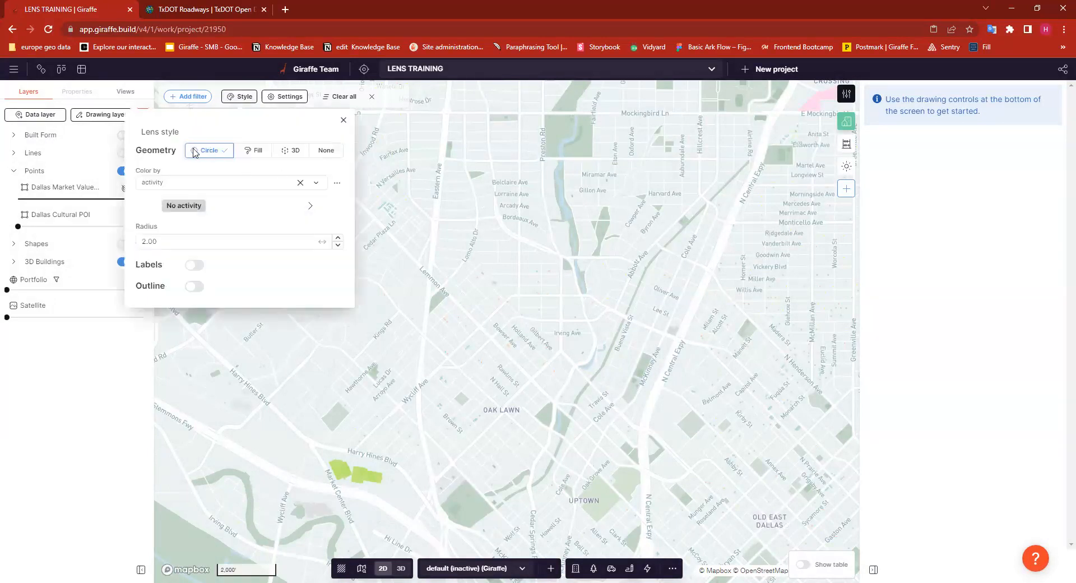
left_click(209, 153)
left_click(300, 182)
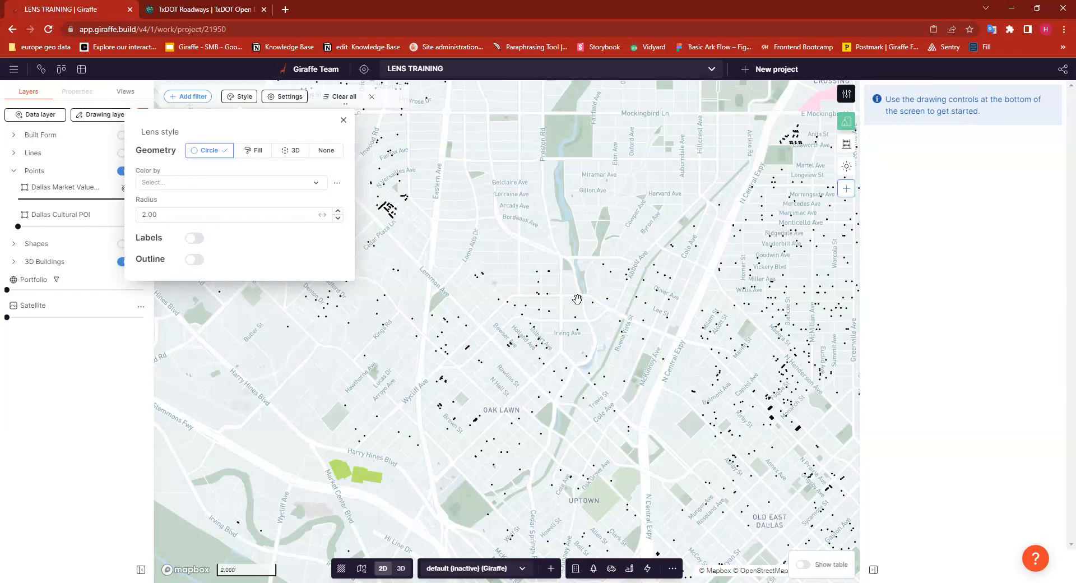
- Look through the available color-by attributes and color the circles by id_1
left_click(233, 183)
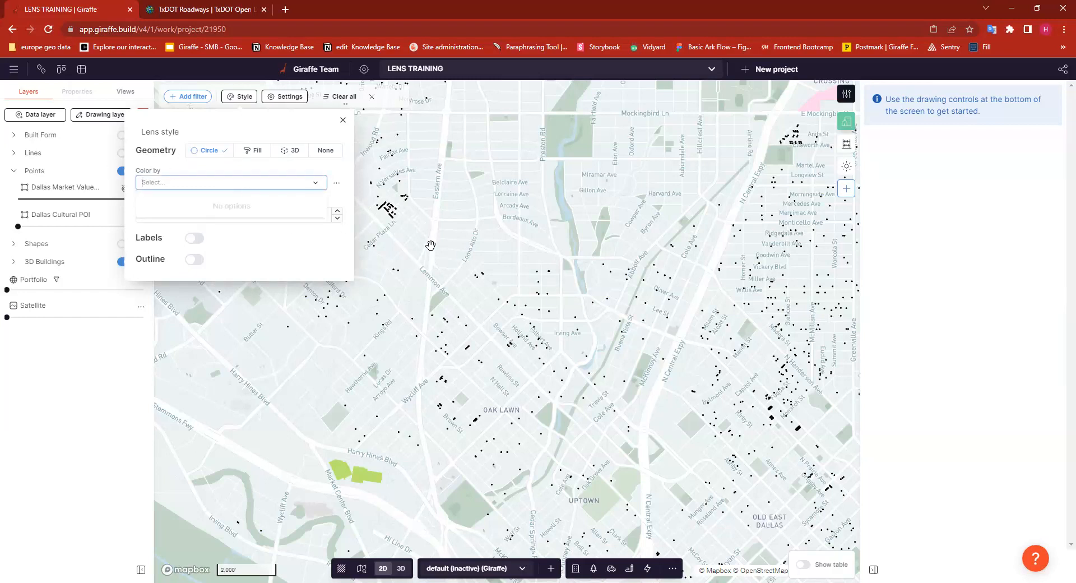
scroll(430, 246, "down", 5)
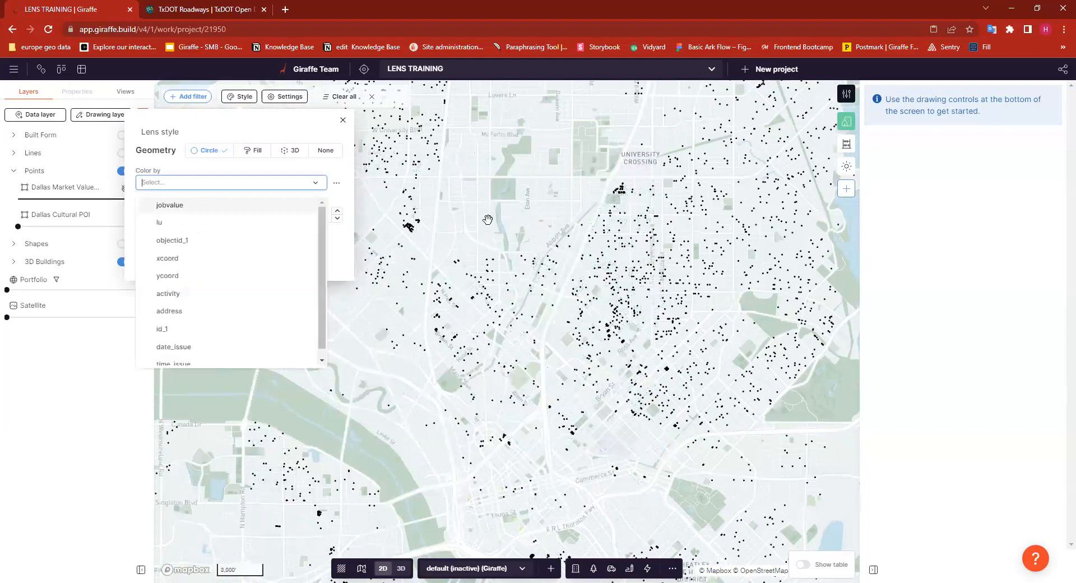
scroll(212, 357, "down", 1)
scroll(221, 309, "up", 1)
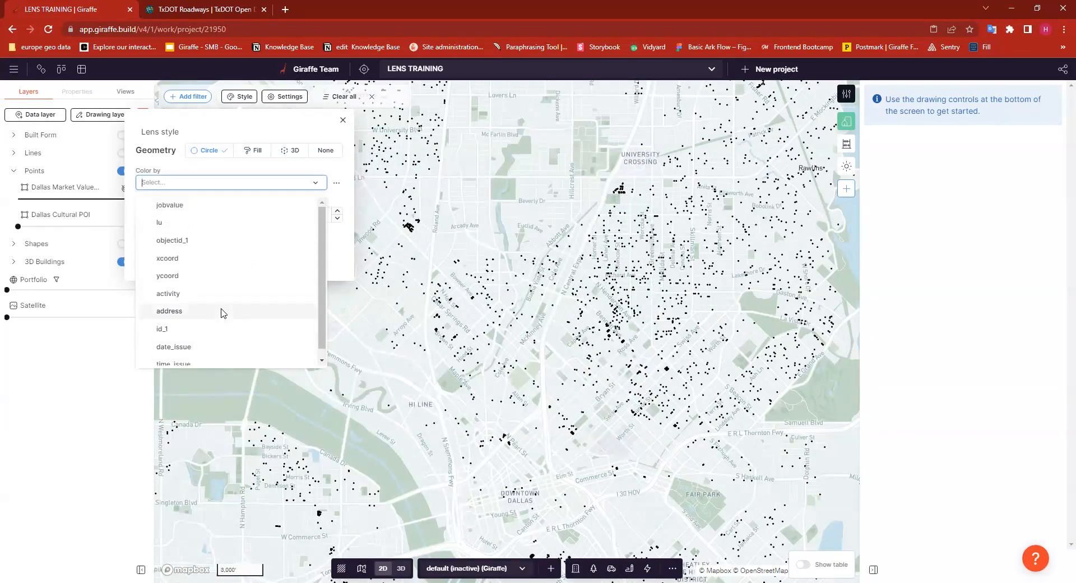
scroll(507, 319, "down", 2)
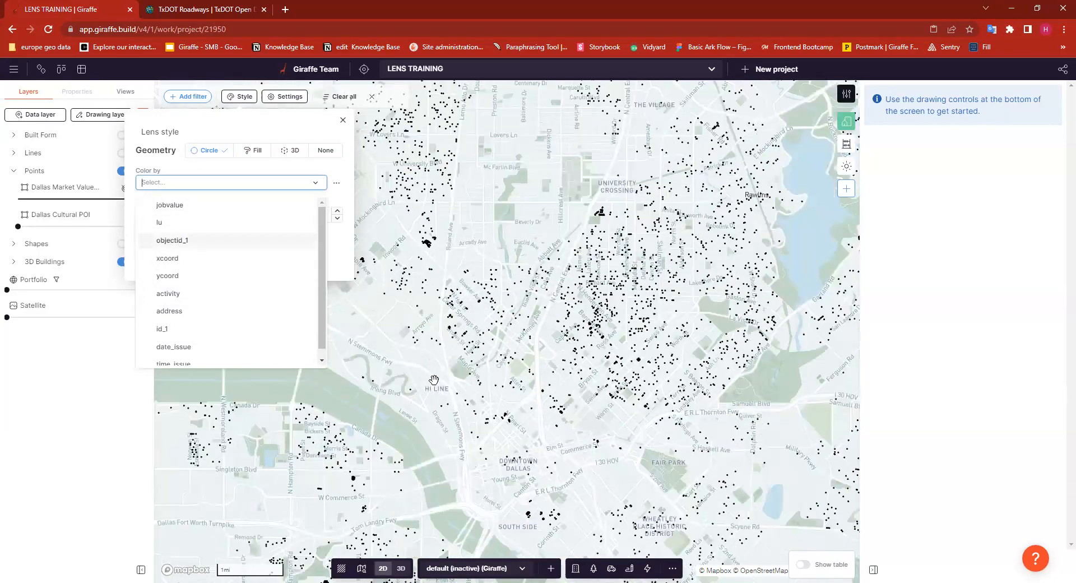
scroll(506, 340, "down", 1)
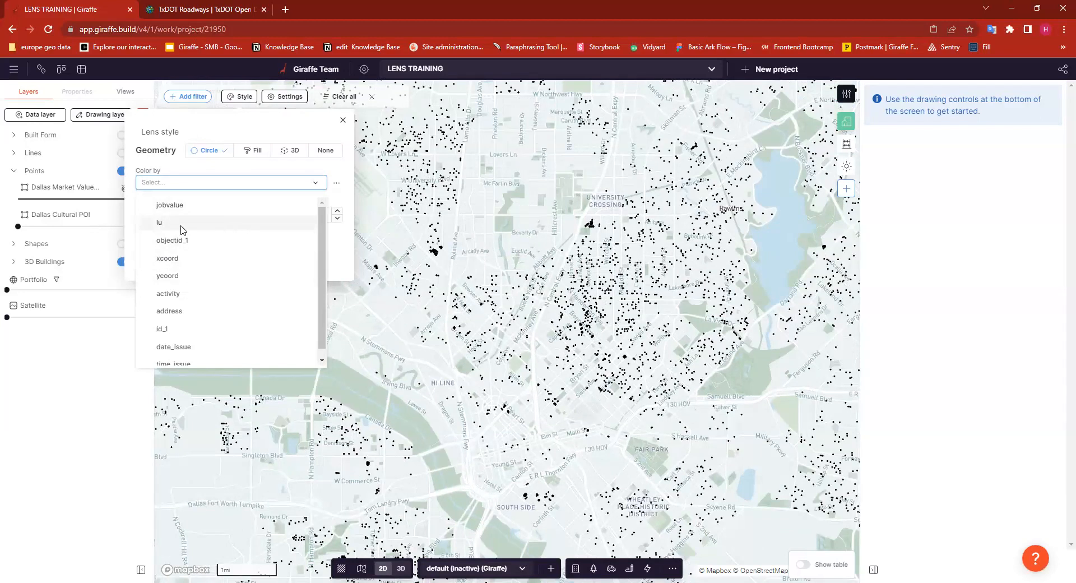
scroll(201, 336, "down", 1)
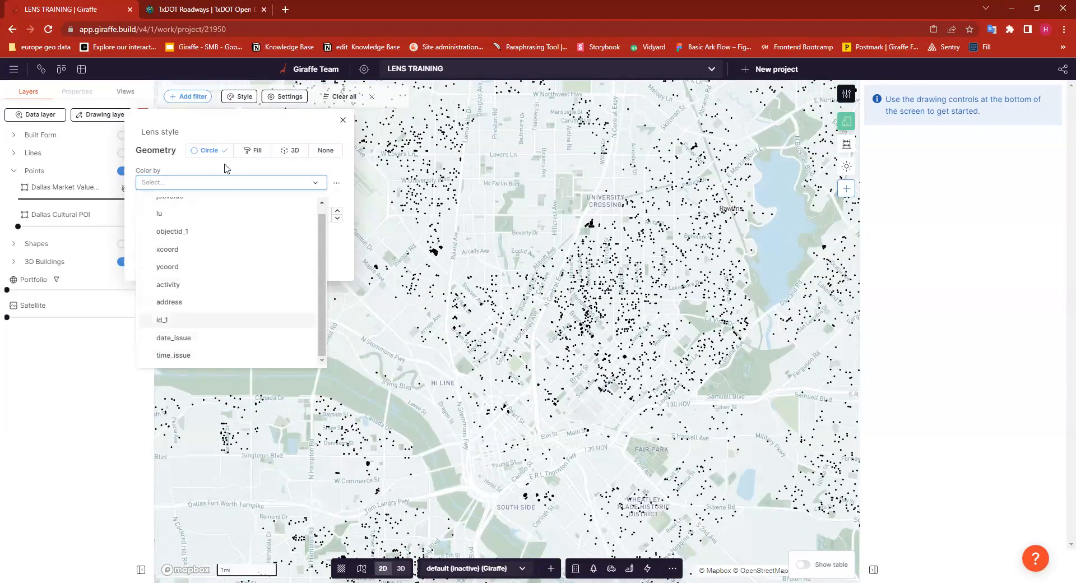
left_click(201, 169)
left_click(314, 183)
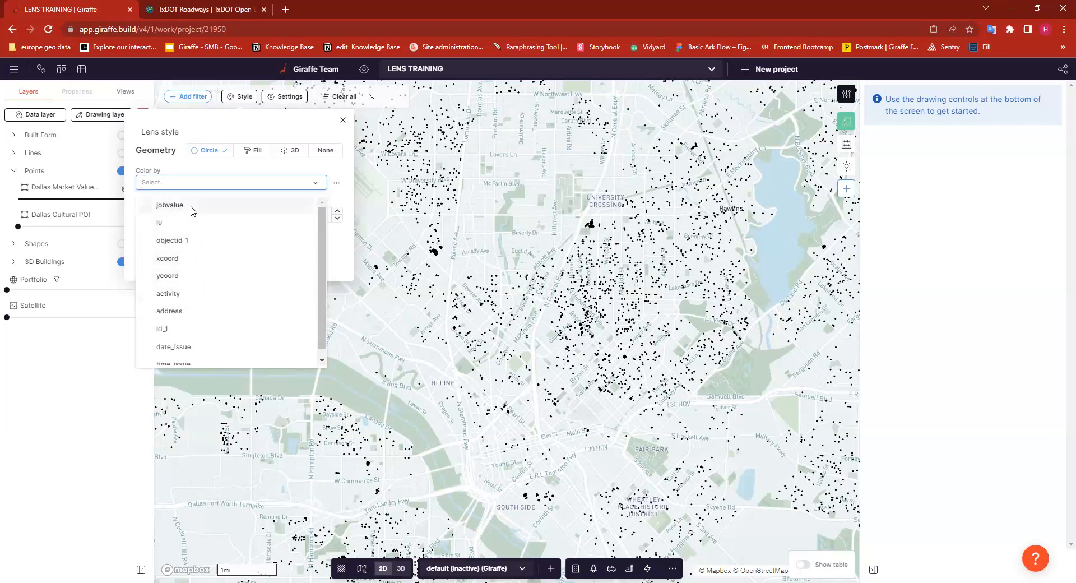
scroll(204, 218, "down", 1)
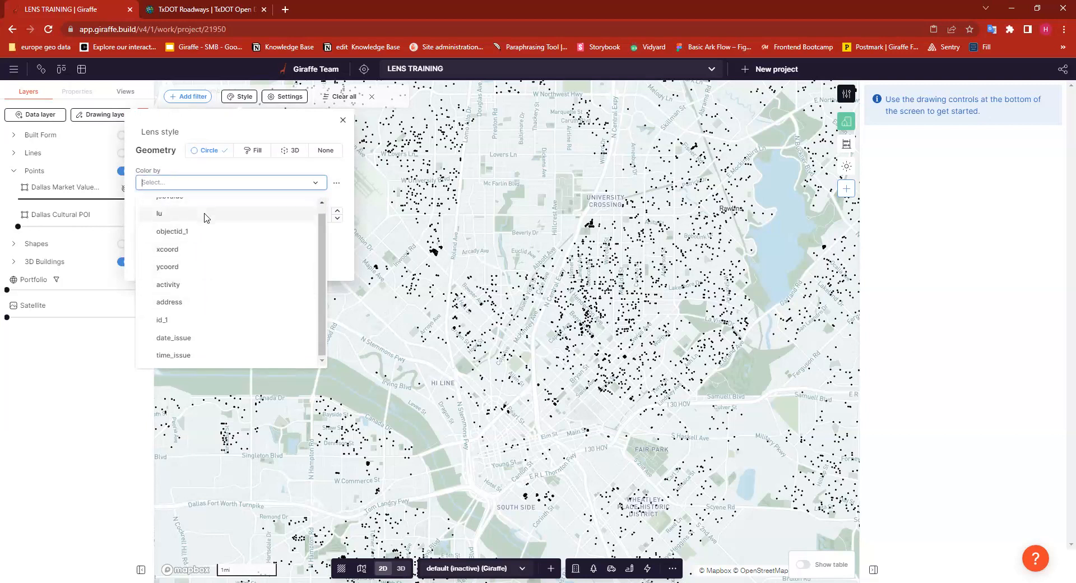
left_click(190, 320)
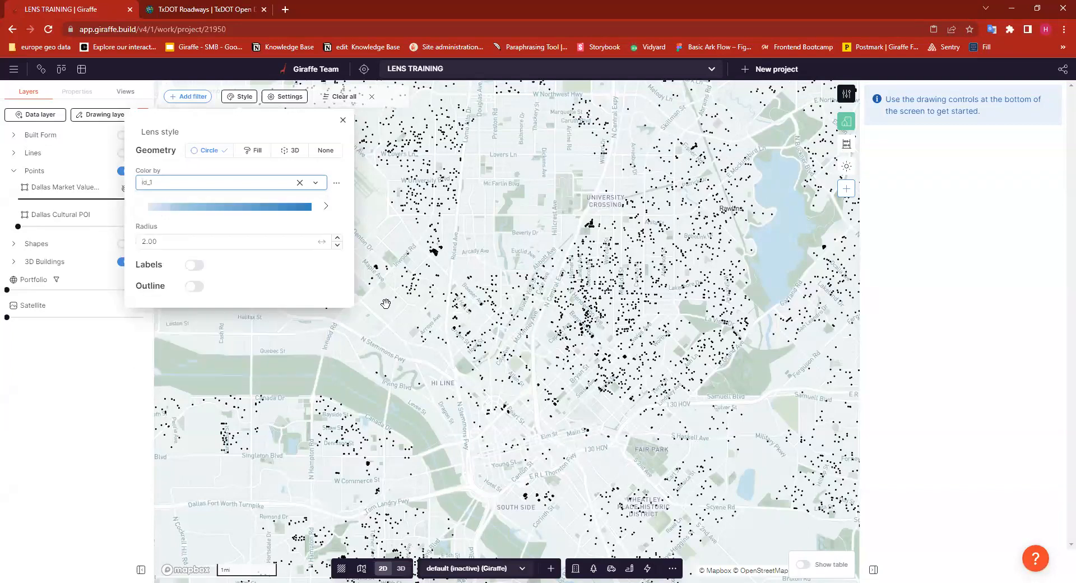
- Color the circles by activity and review the activity color map without changing it
left_click(197, 183)
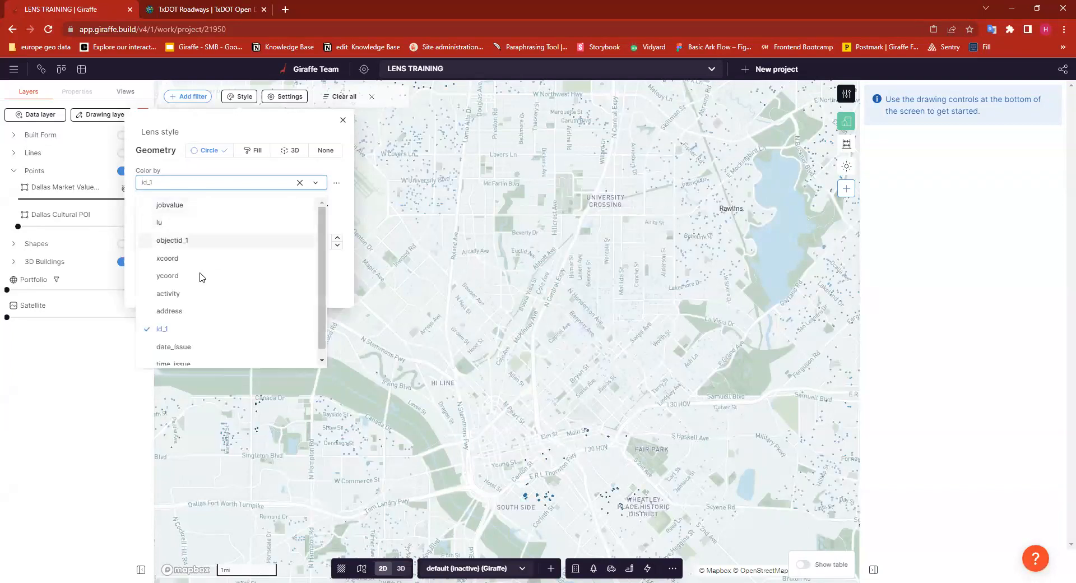
left_click(177, 324)
left_click(200, 182)
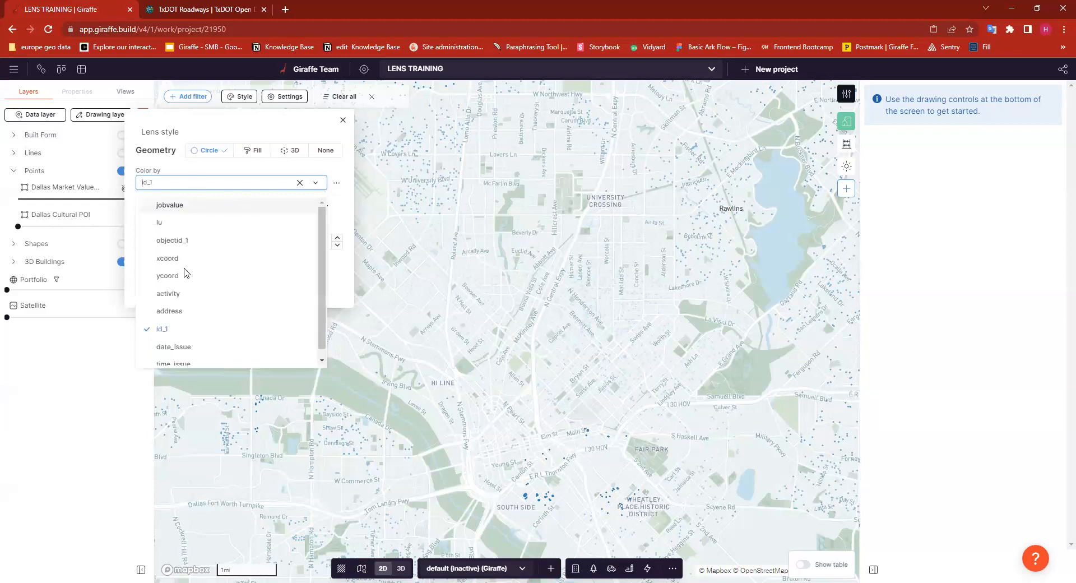
left_click(180, 296)
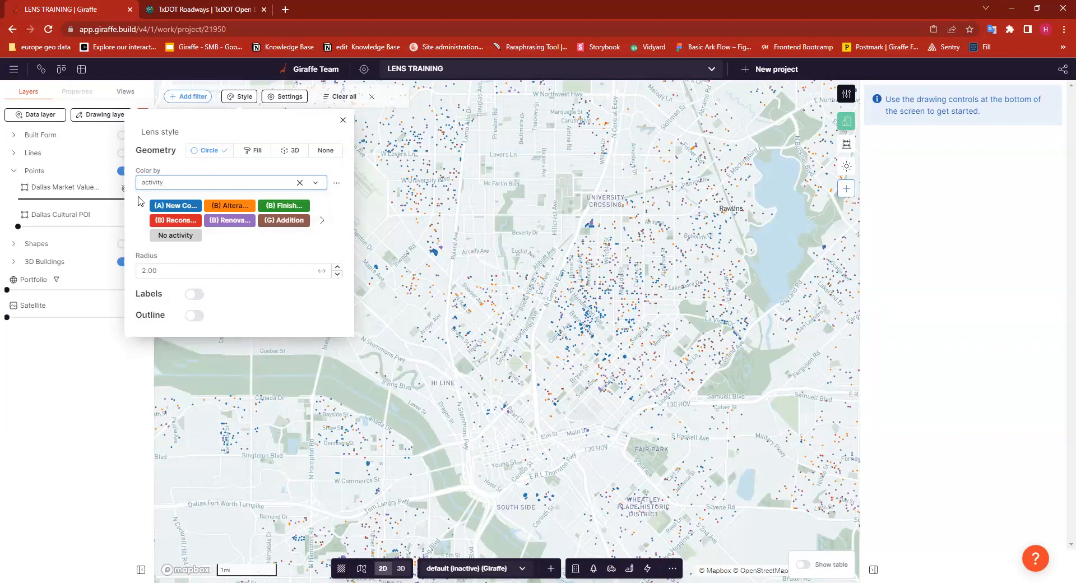
left_click(279, 220)
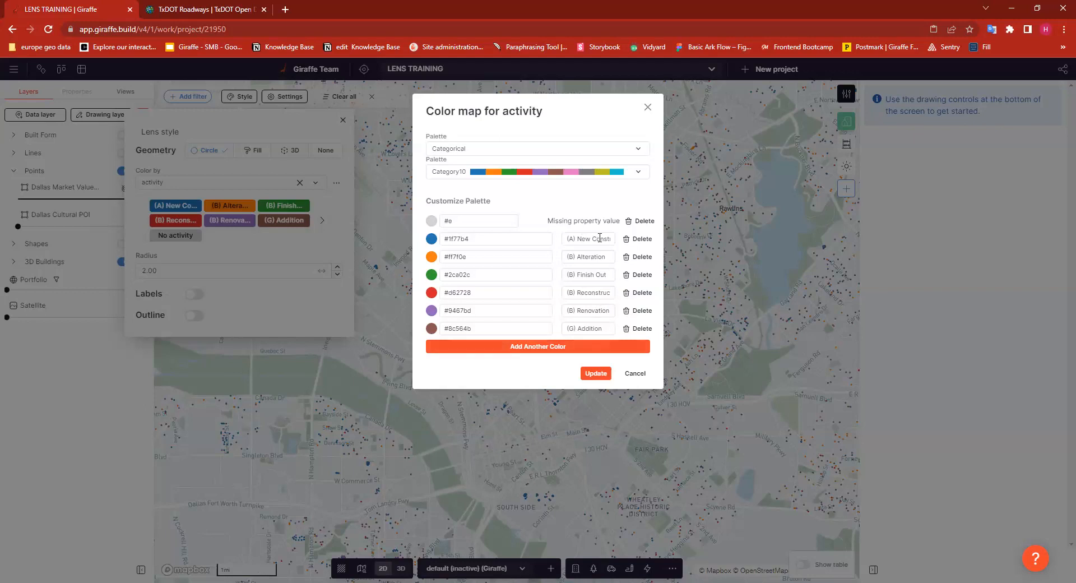
left_click(647, 108)
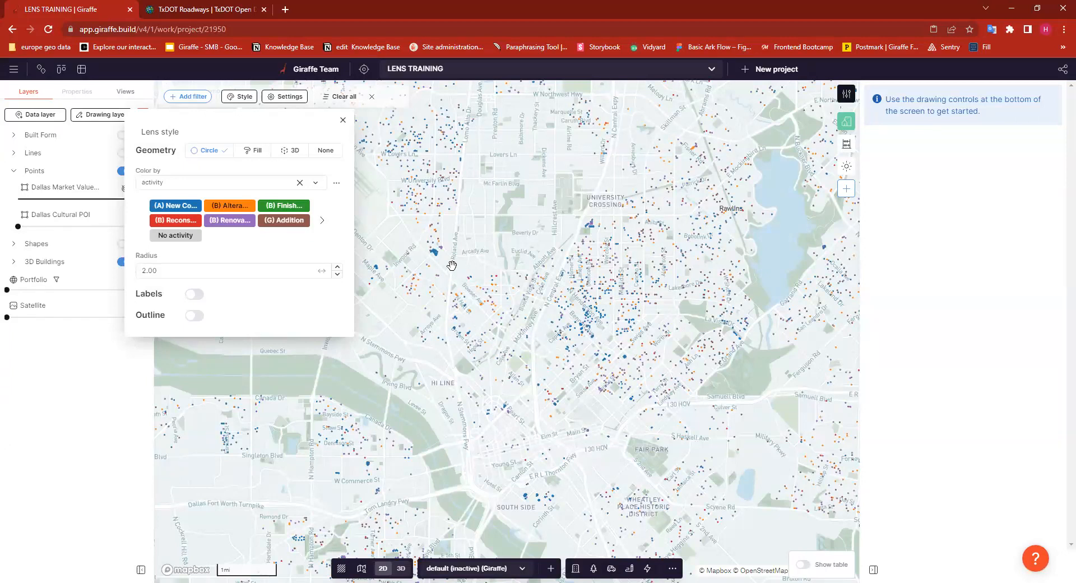
- Set the circle radius to 4.00 in the lens style and close the style settings
scroll(418, 249, "up", 2)
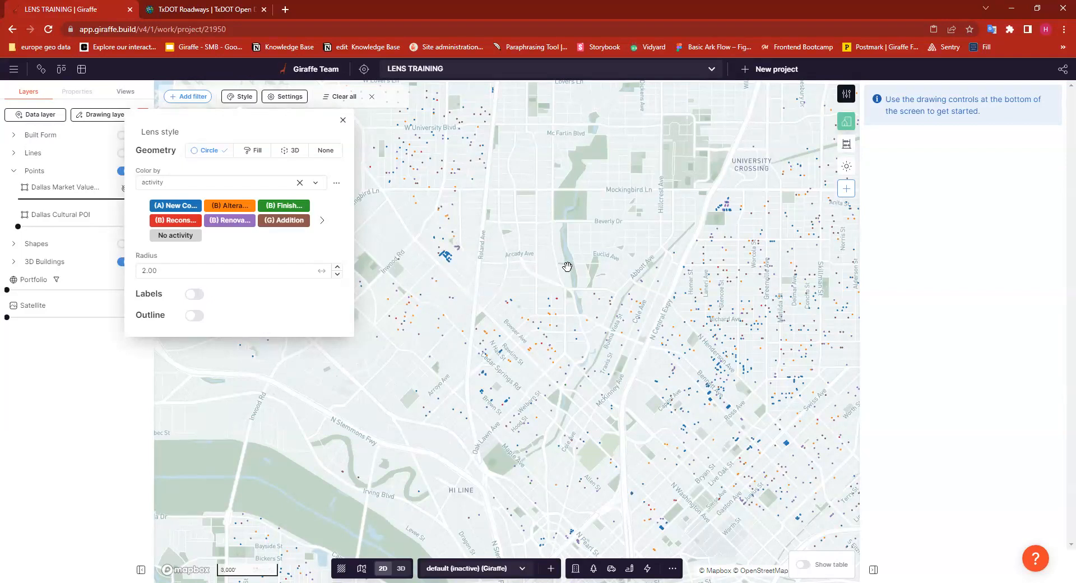
scroll(567, 272, "down", 2)
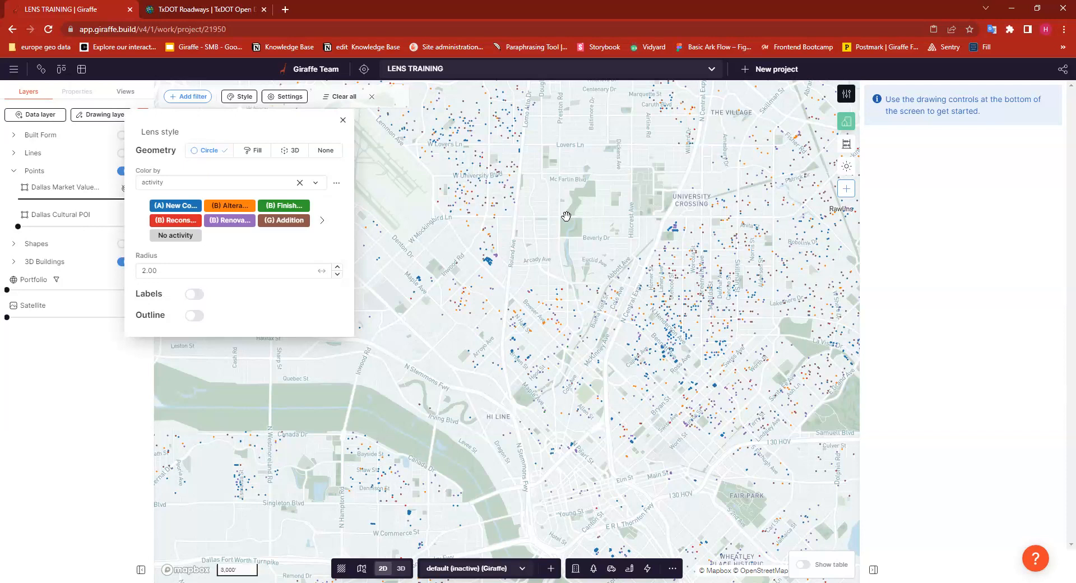
left_click(563, 195)
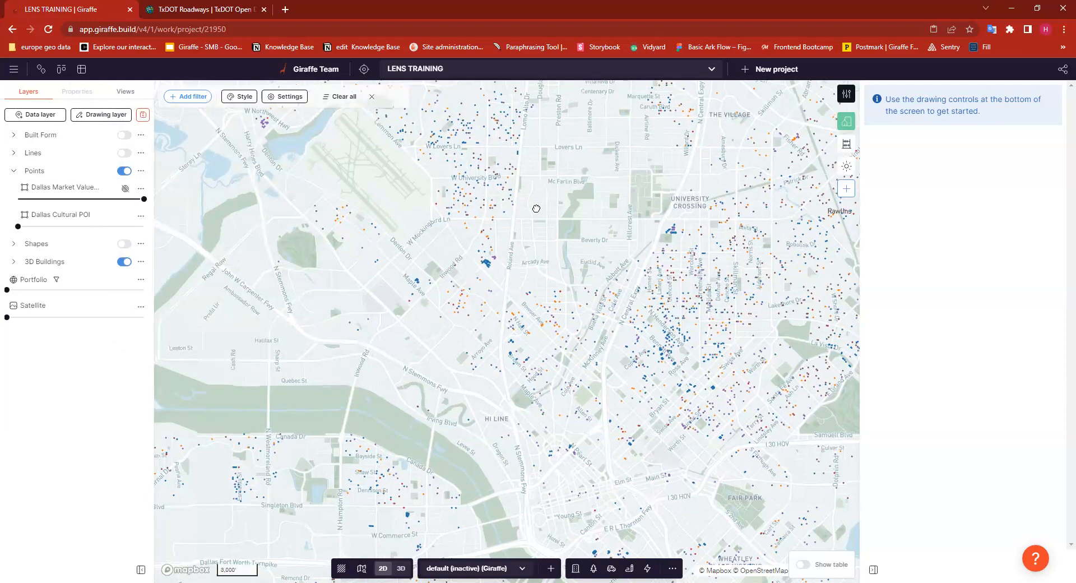
left_click(245, 97)
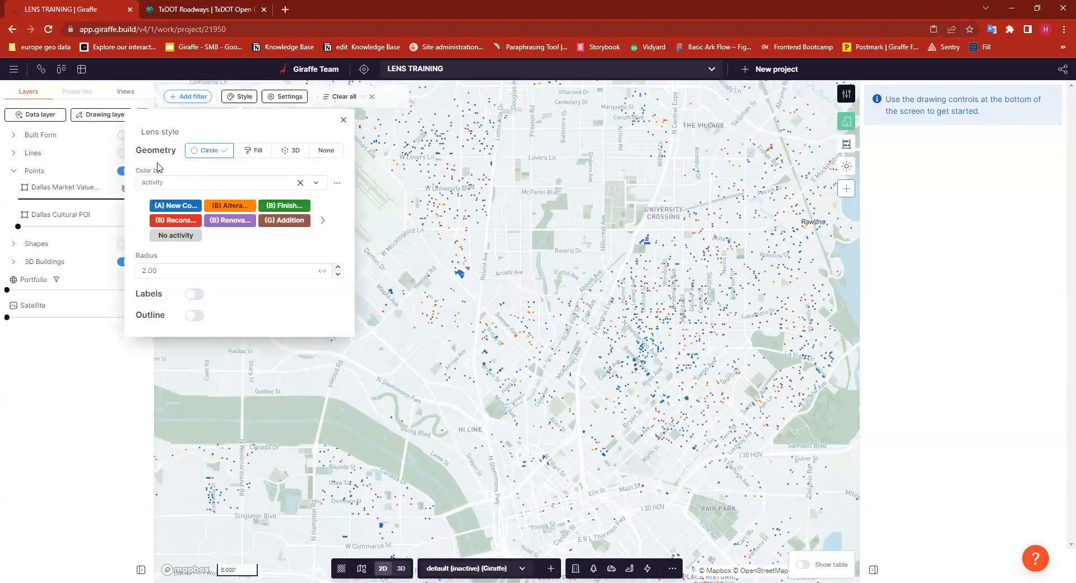
left_click(338, 268)
left_click(337, 268)
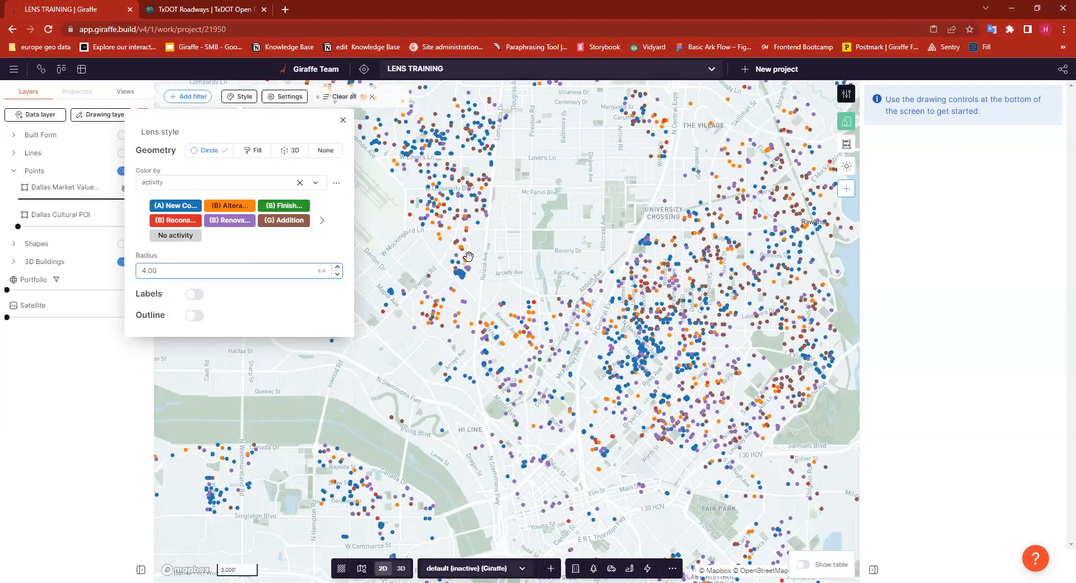
scroll(468, 257, "down", 2)
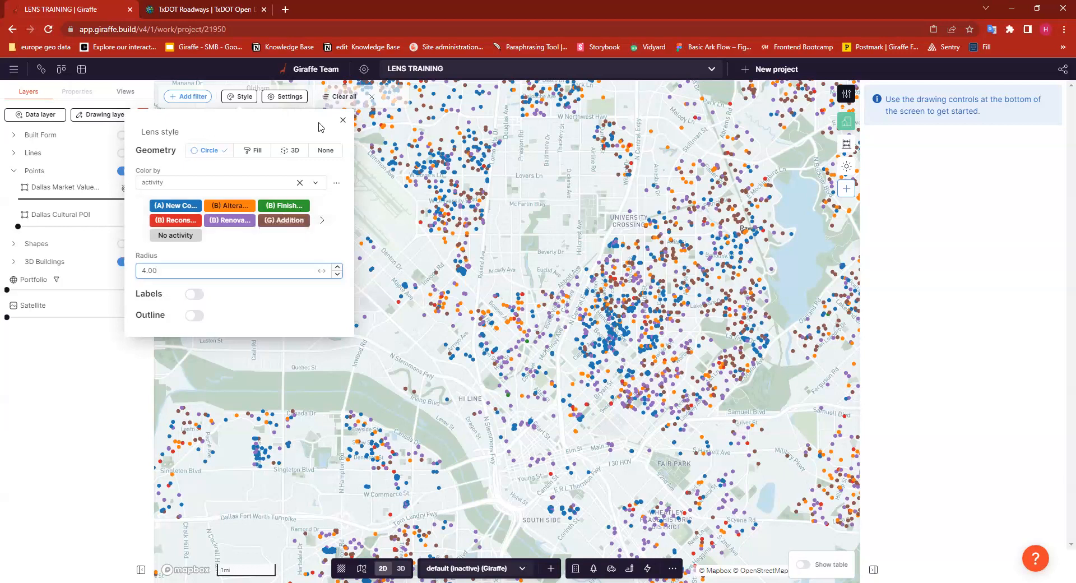
left_click(342, 120)
- Add a filter on the activity attribute with the condition "is not"
left_click(191, 99)
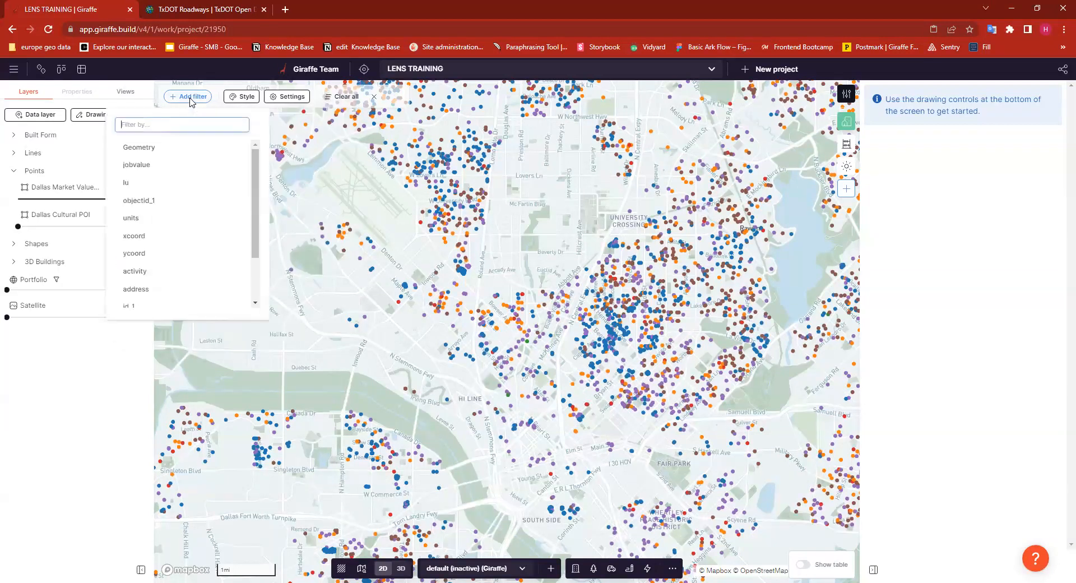
scroll(168, 221, "down", 2)
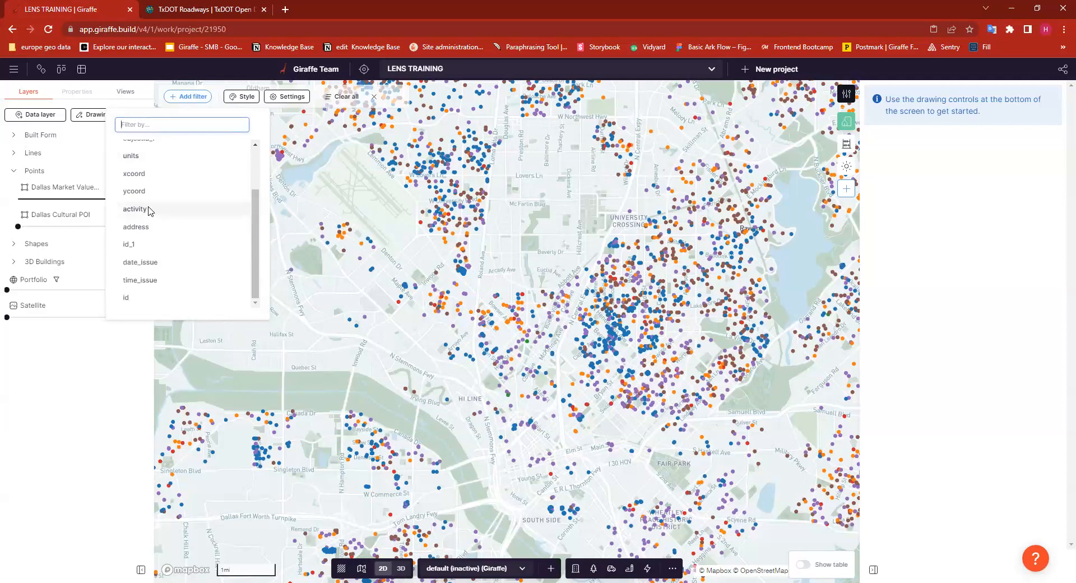
left_click(151, 209)
left_click(219, 146)
left_click(197, 135)
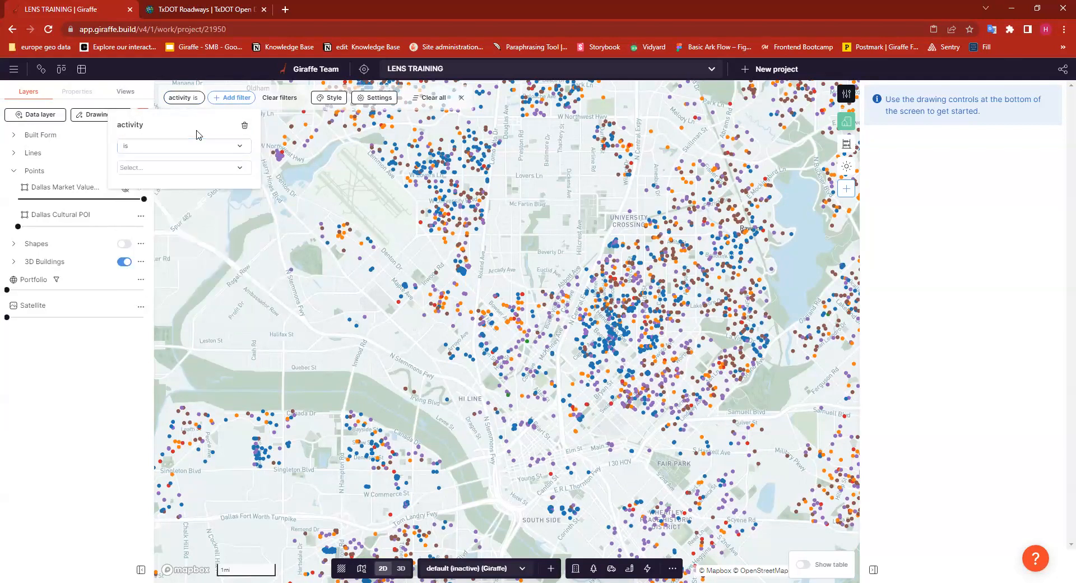
left_click(184, 147)
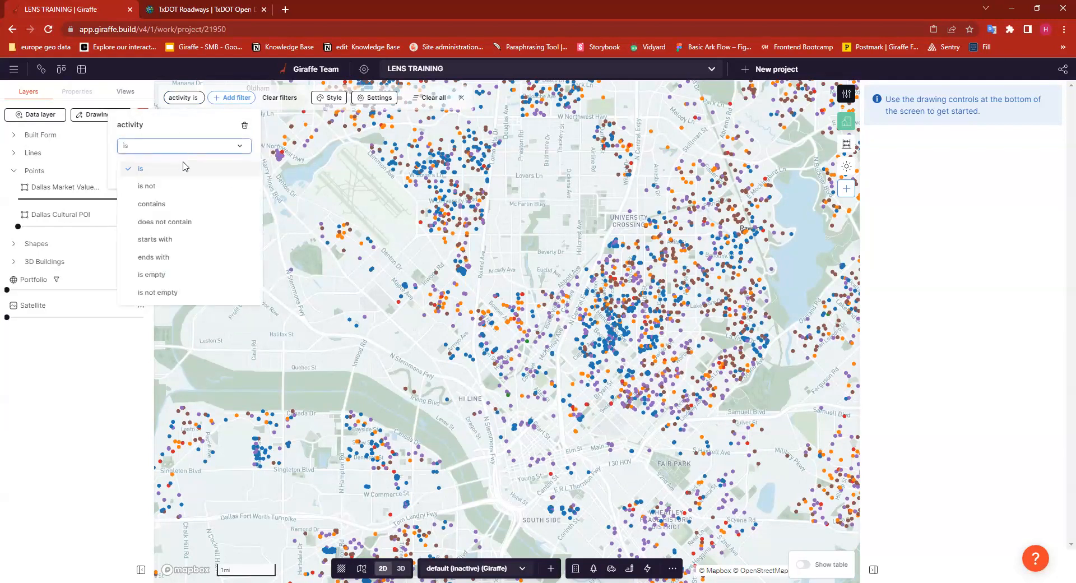
left_click(168, 188)
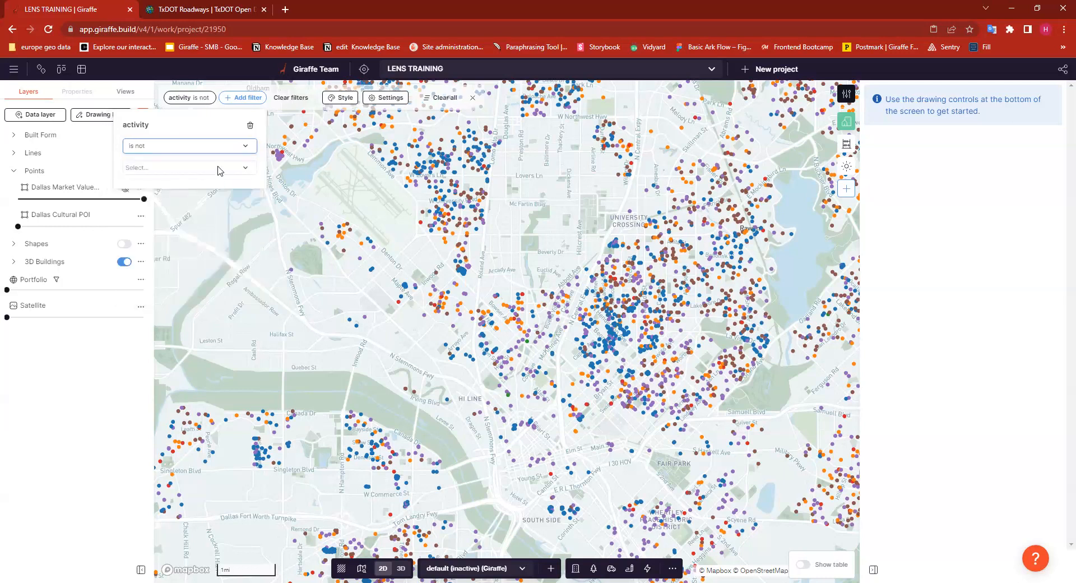
- Exclude the B Renovation, B Alteration and B Finish Out values in the activity filter
left_click(219, 167)
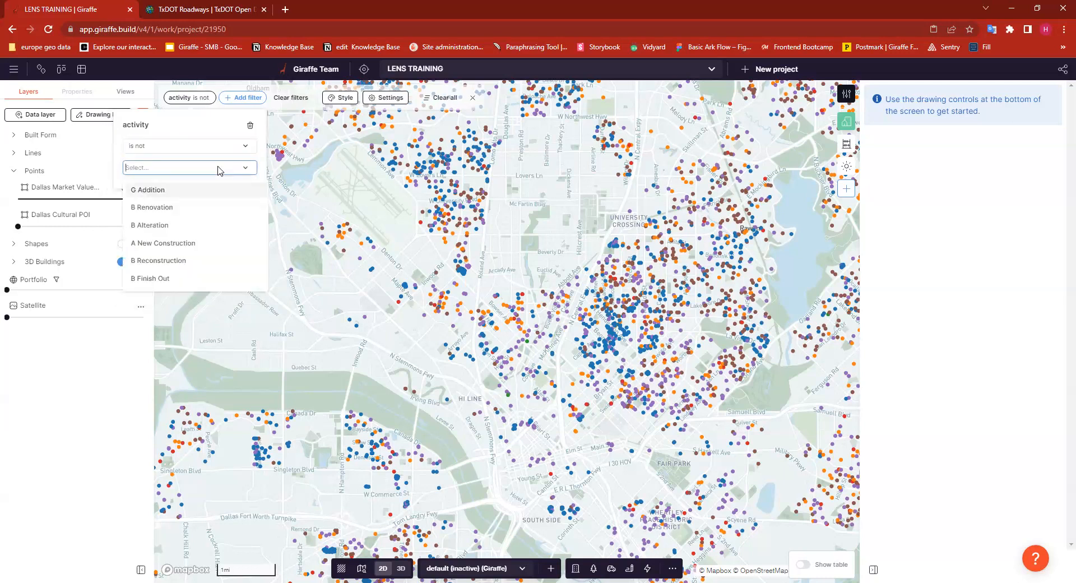
left_click(184, 208)
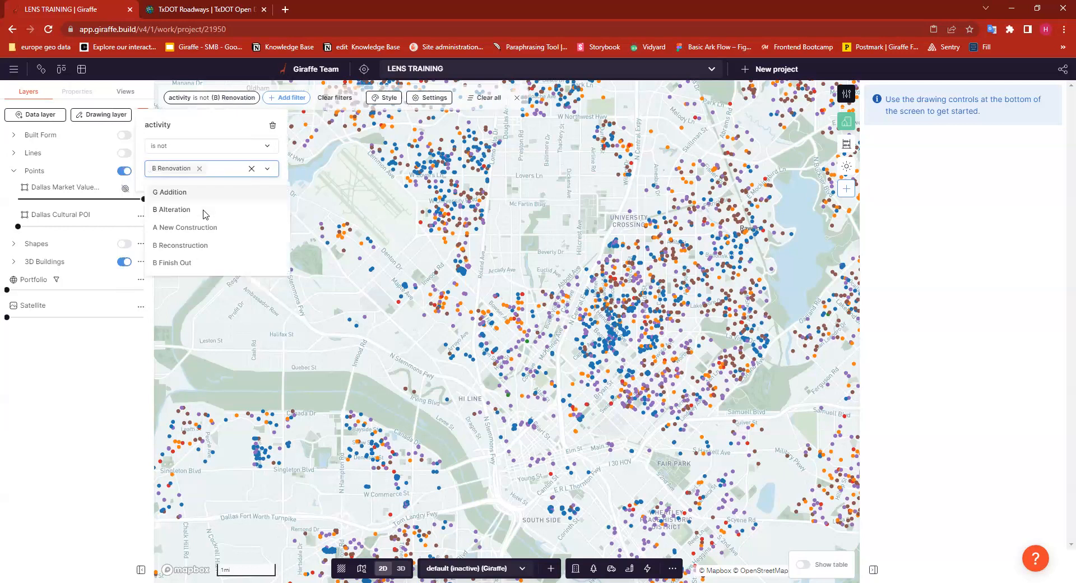
left_click(191, 210)
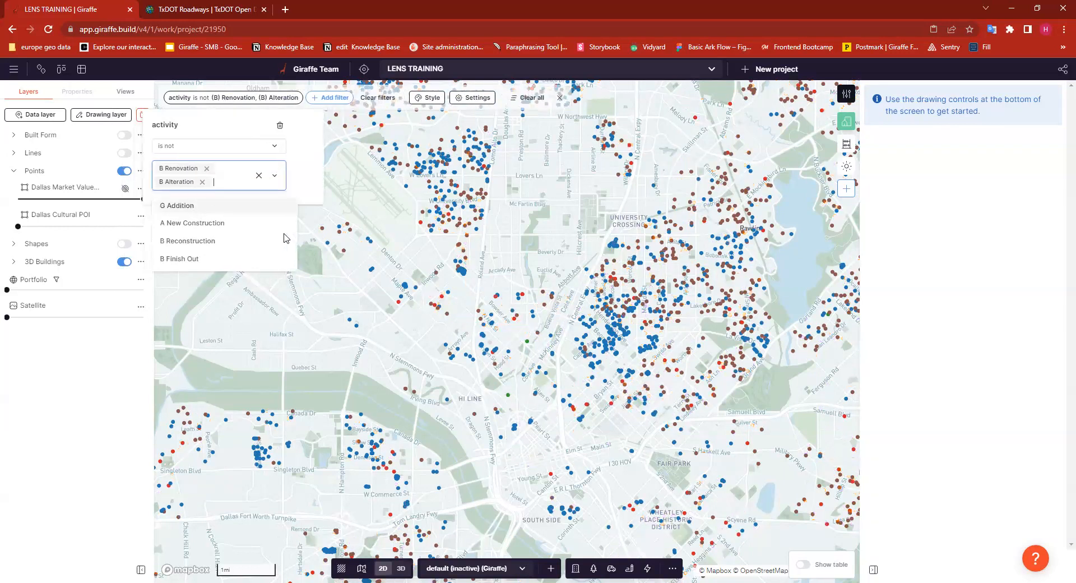
left_click(198, 260)
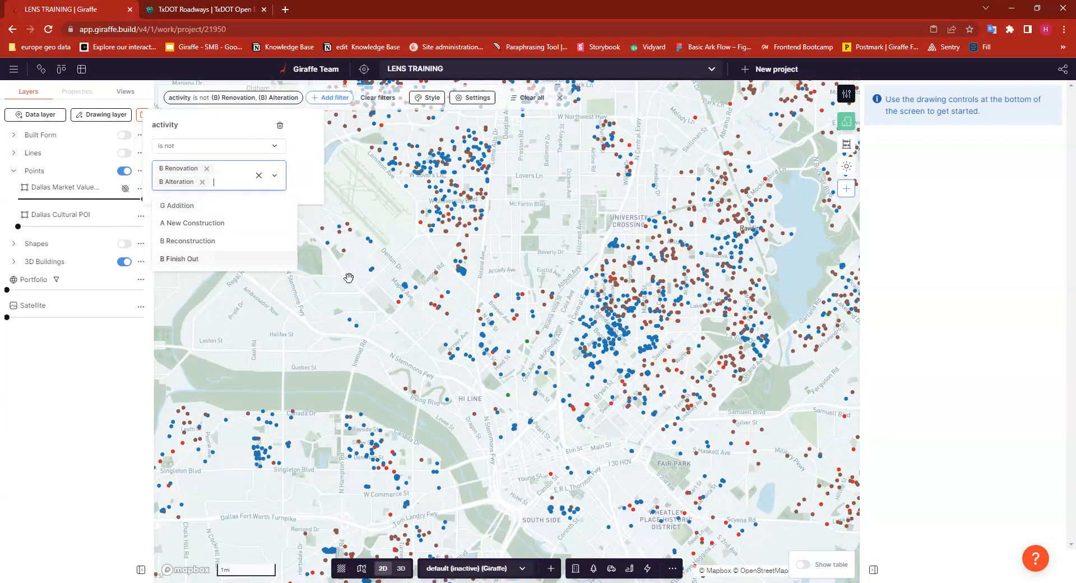
left_click(551, 238)
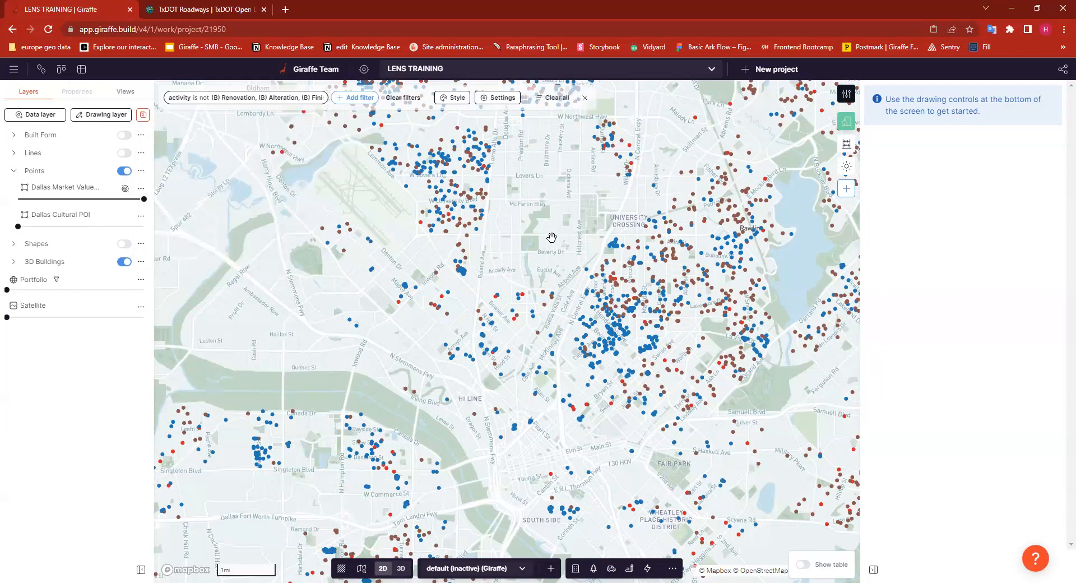
- Turn on labels for the Dallas Market Value Analysis circles in the lens style
left_click_drag(449, 190, 380, 205)
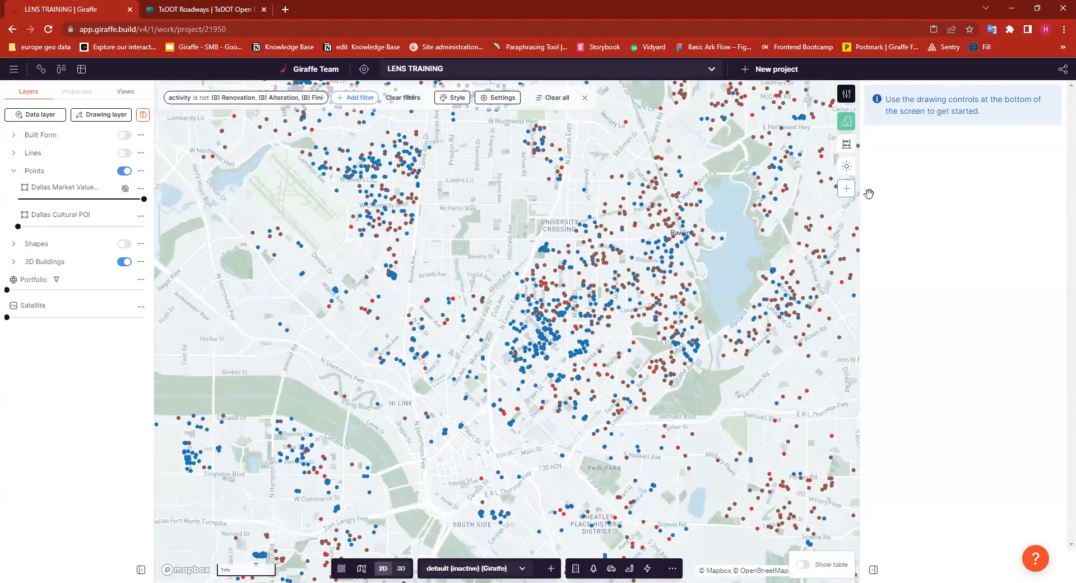
scroll(380, 205, "down", 2)
left_click_drag(440, 234, 456, 251)
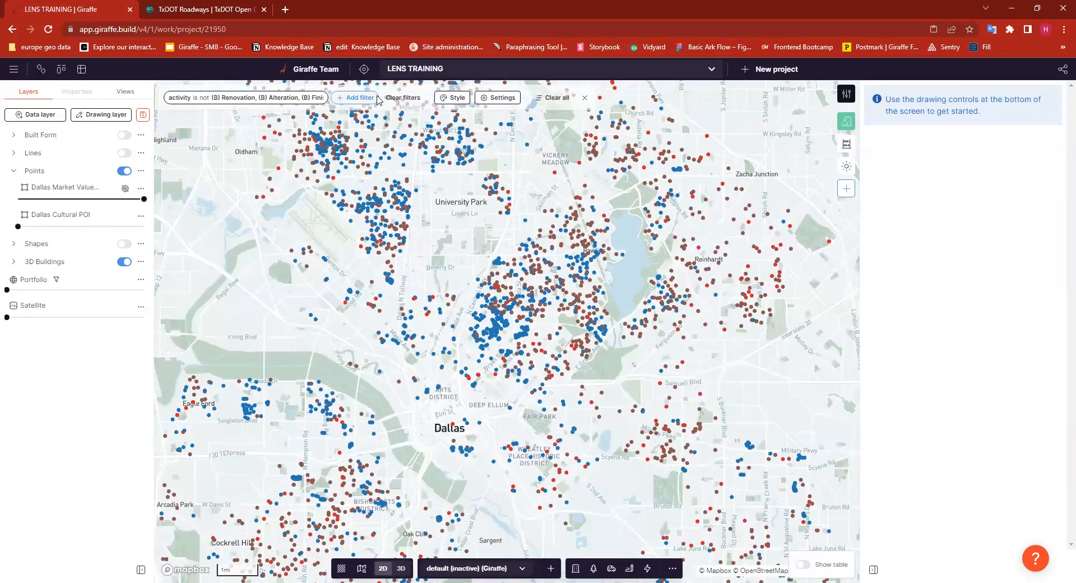
left_click(452, 98)
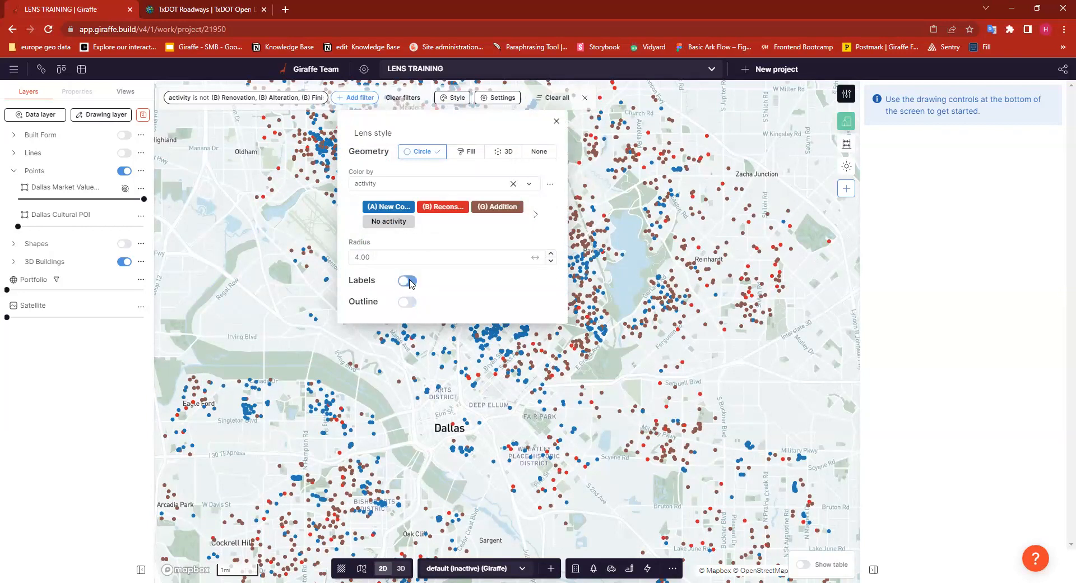
left_click(408, 282)
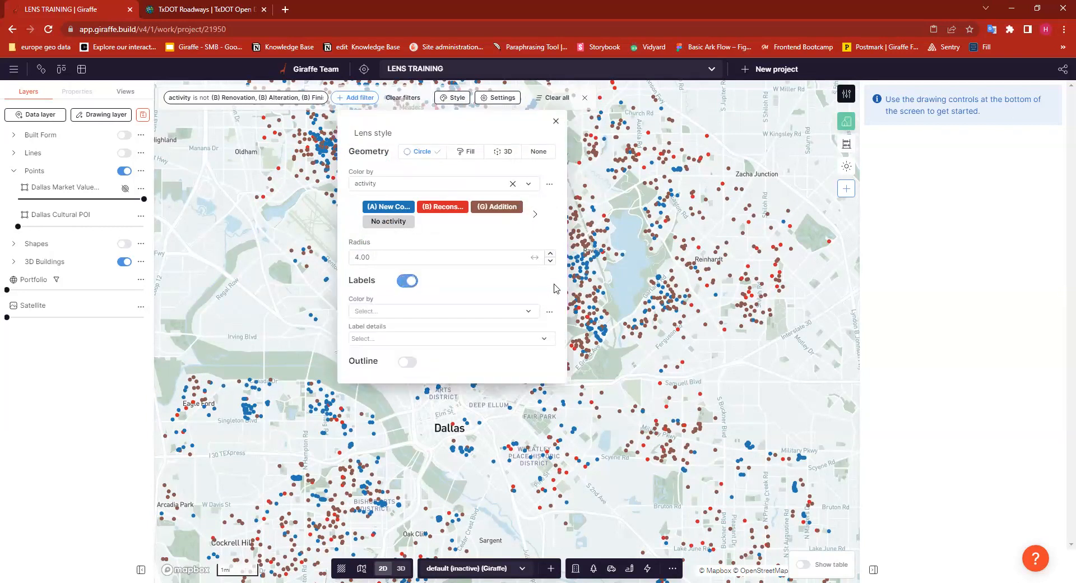
- Set the label details to activity, jobvalue and date_issue, and close the style settings
left_click(440, 340)
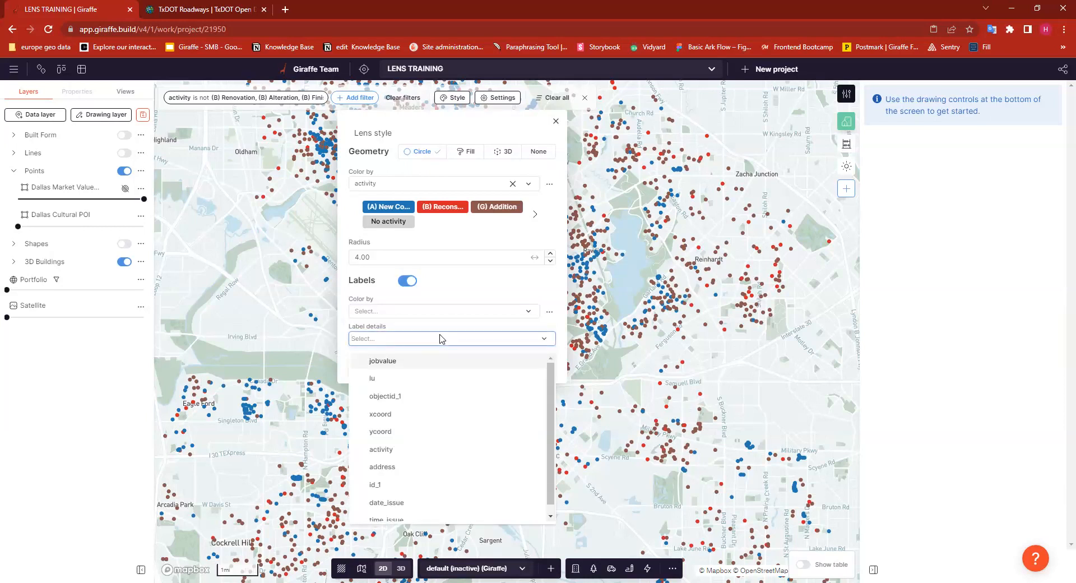
scroll(450, 402, "down", 1)
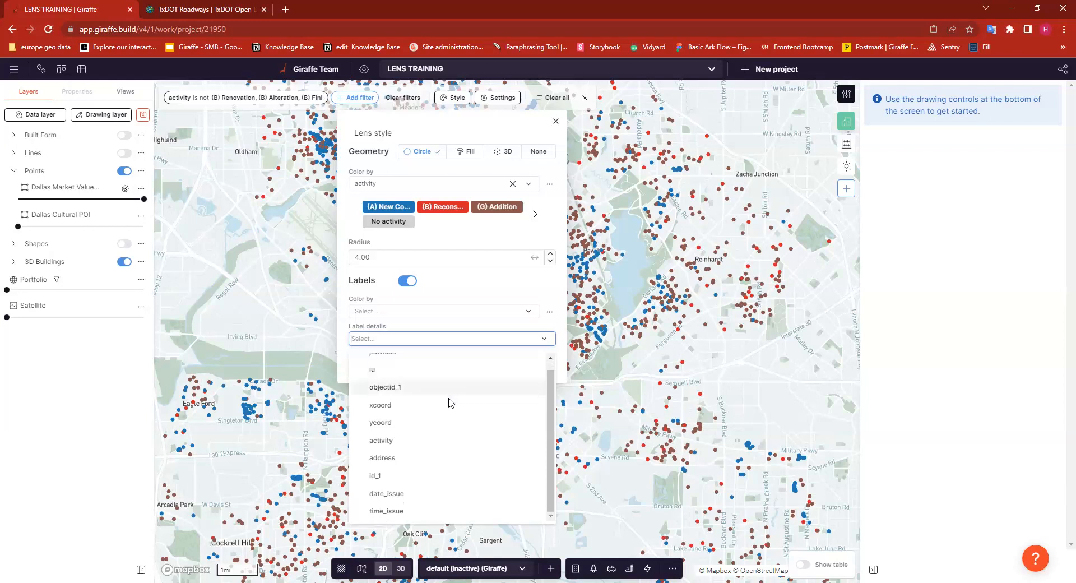
left_click(398, 446)
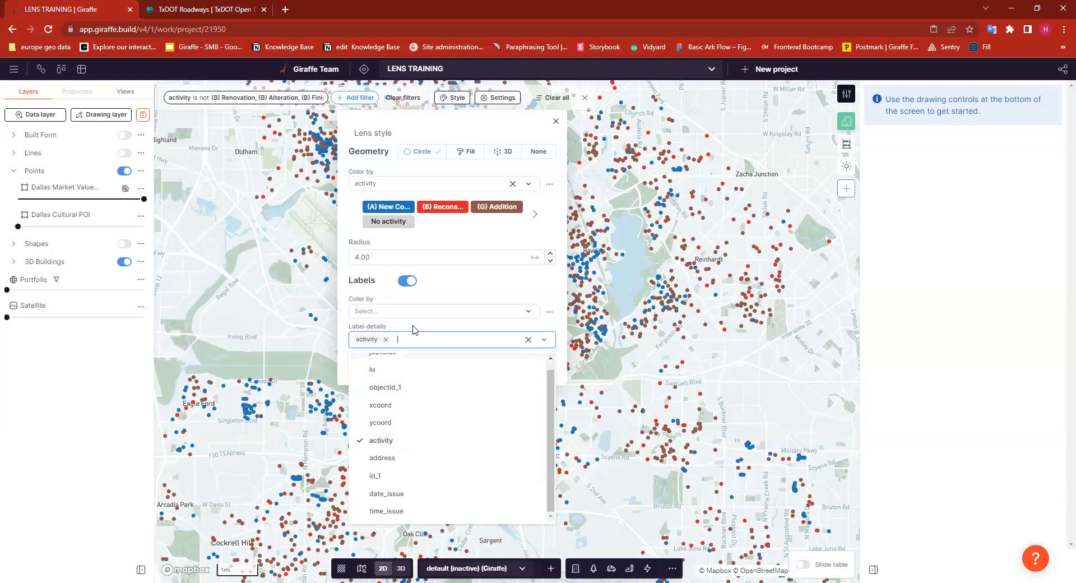
scroll(388, 367, "up", 1)
left_click(392, 365)
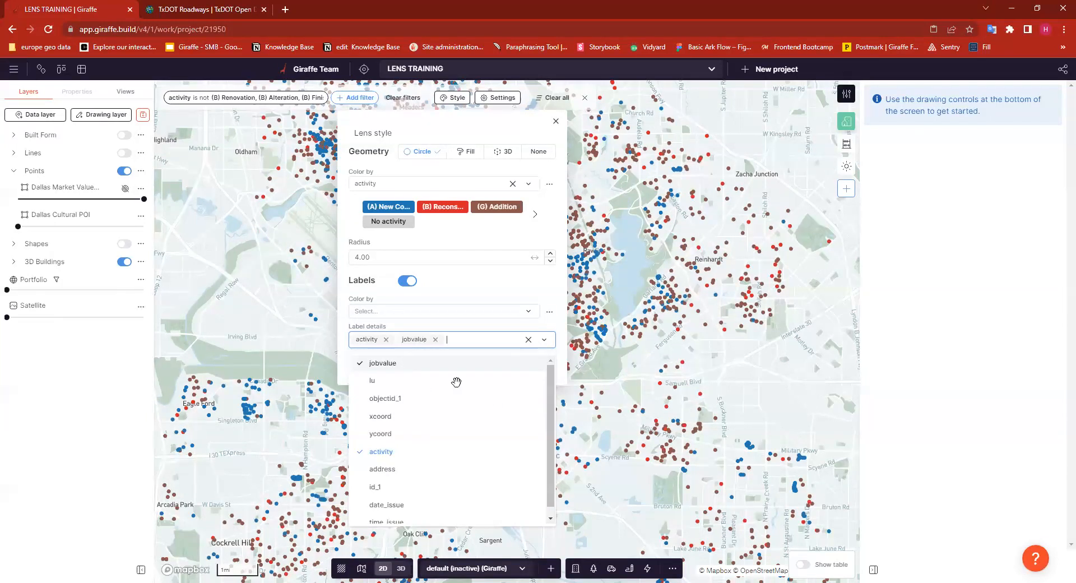
scroll(409, 491, "down", 1)
left_click(390, 496)
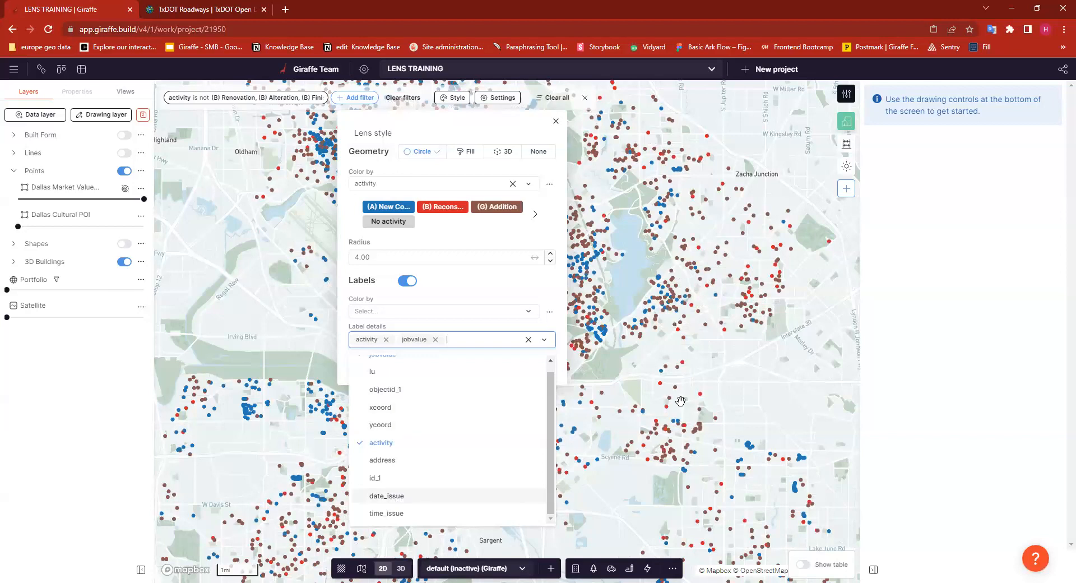
left_click(556, 121)
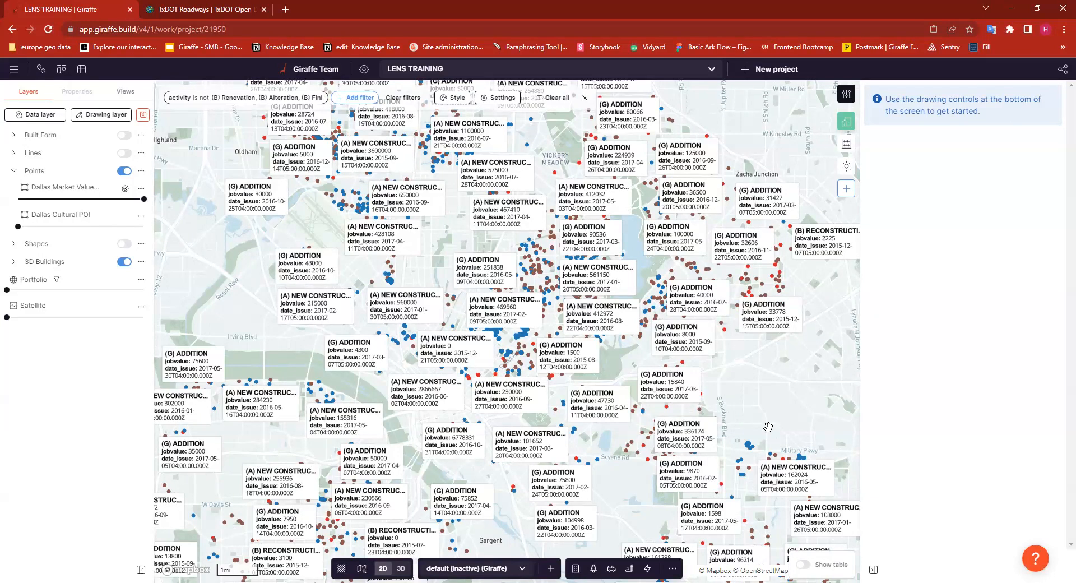
- Enable the attribute table in the lens settings and close the settings
left_click_drag(709, 361, 710, 272)
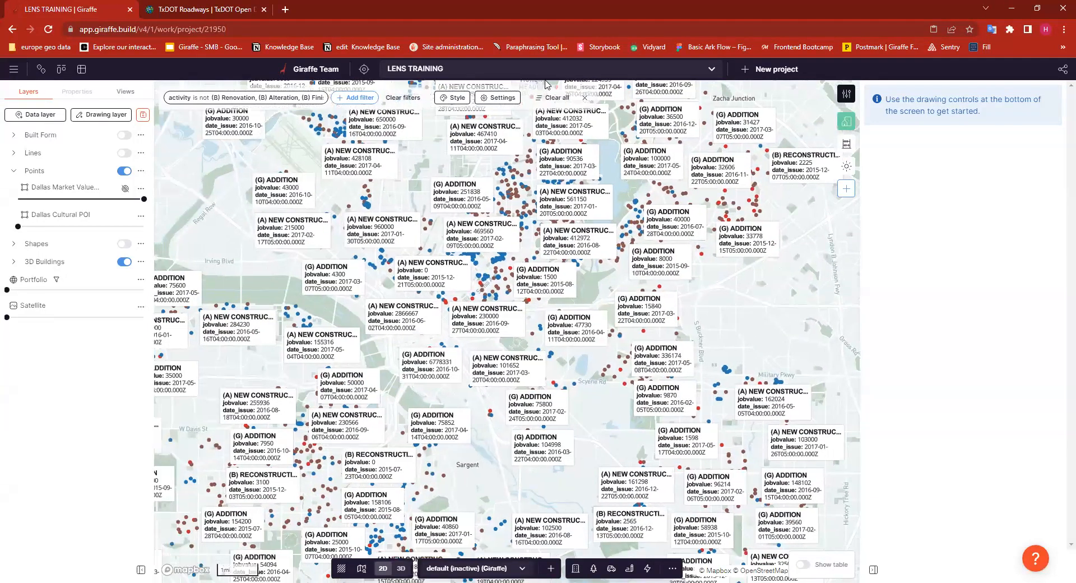
left_click(503, 100)
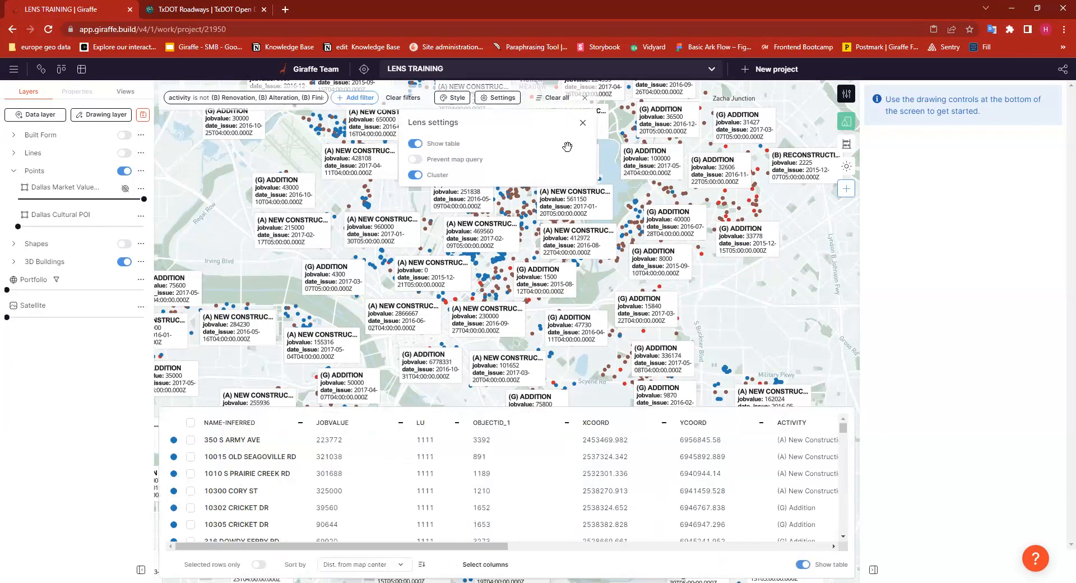
left_click(684, 226)
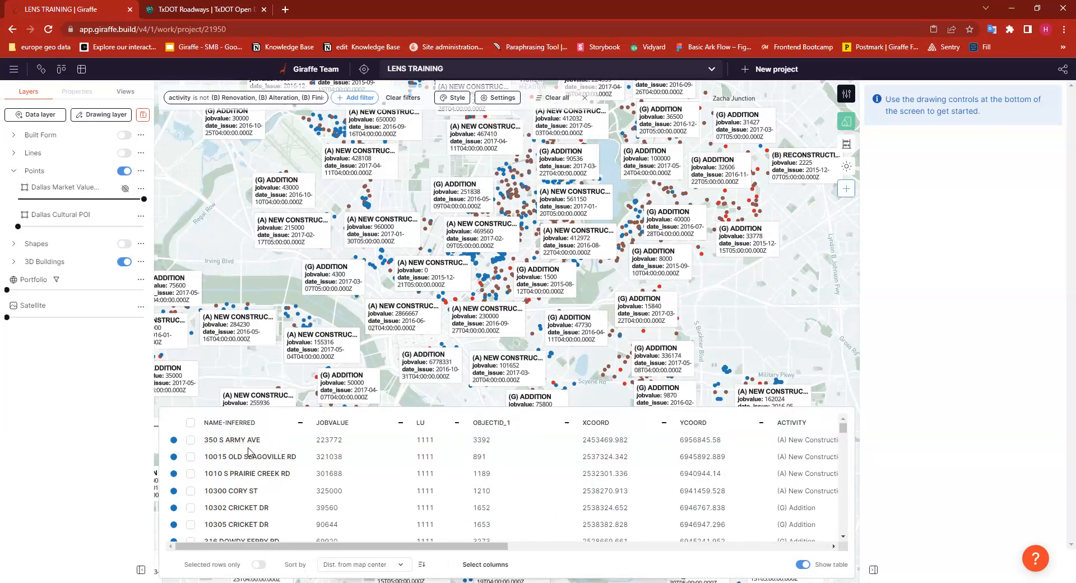
- Select the red reconstruction point between the labelled points on the map and expand the attributes of both features found there
scroll(329, 454, "down", 7)
scroll(366, 200, "up", 3)
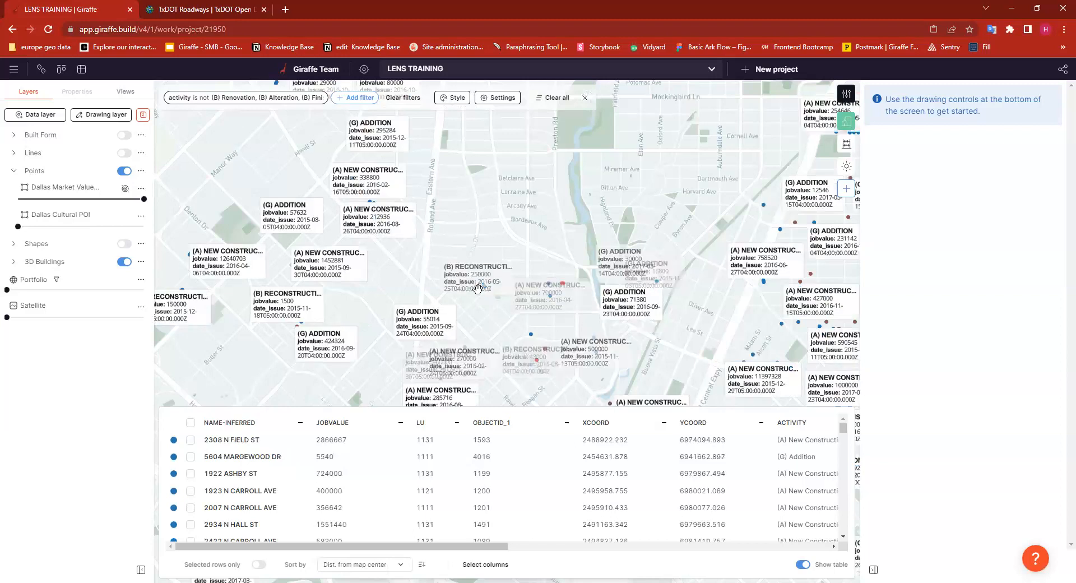
left_click(562, 282)
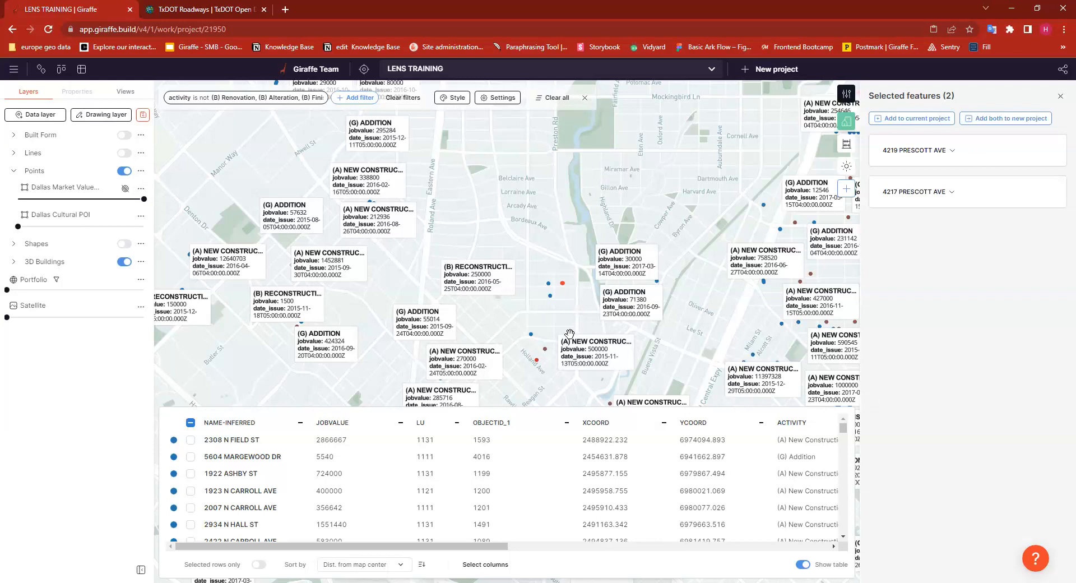
left_click(952, 151)
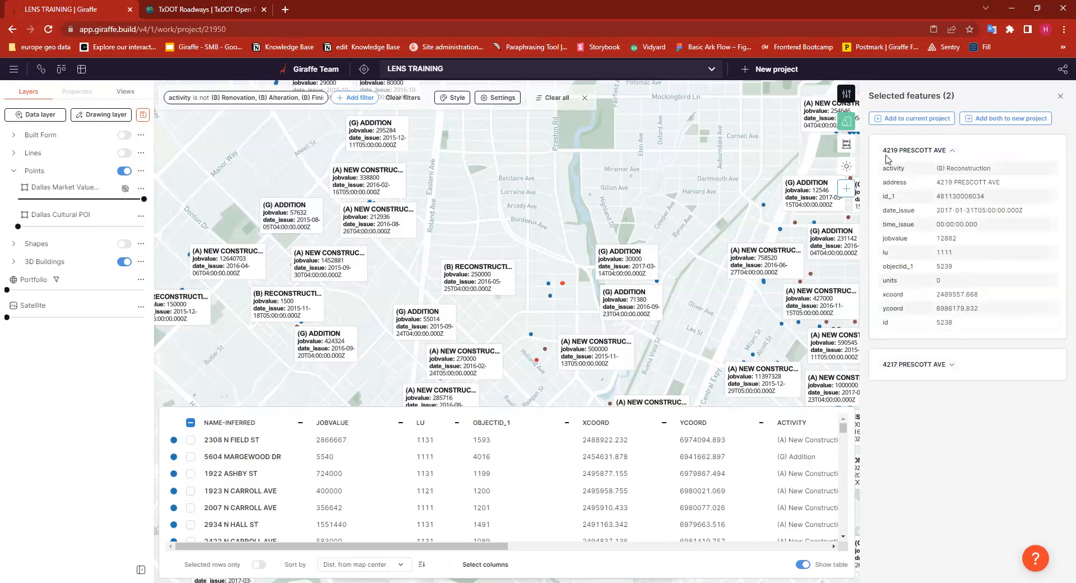
left_click(942, 365)
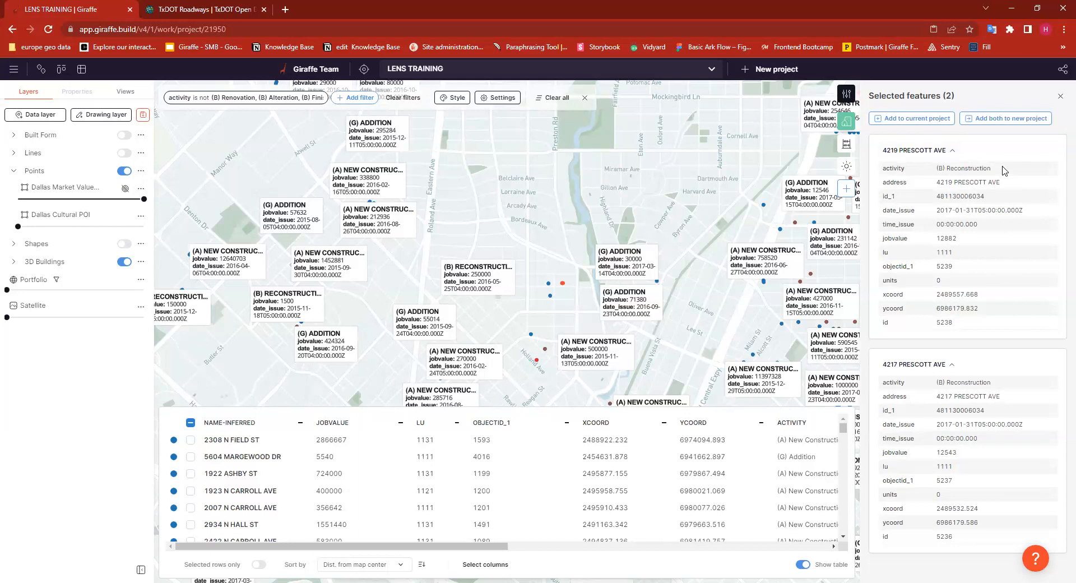
- Compare the activity and jobvalue values of the two selected features and review their remaining attributes
left_click_drag(1002, 170, 932, 168)
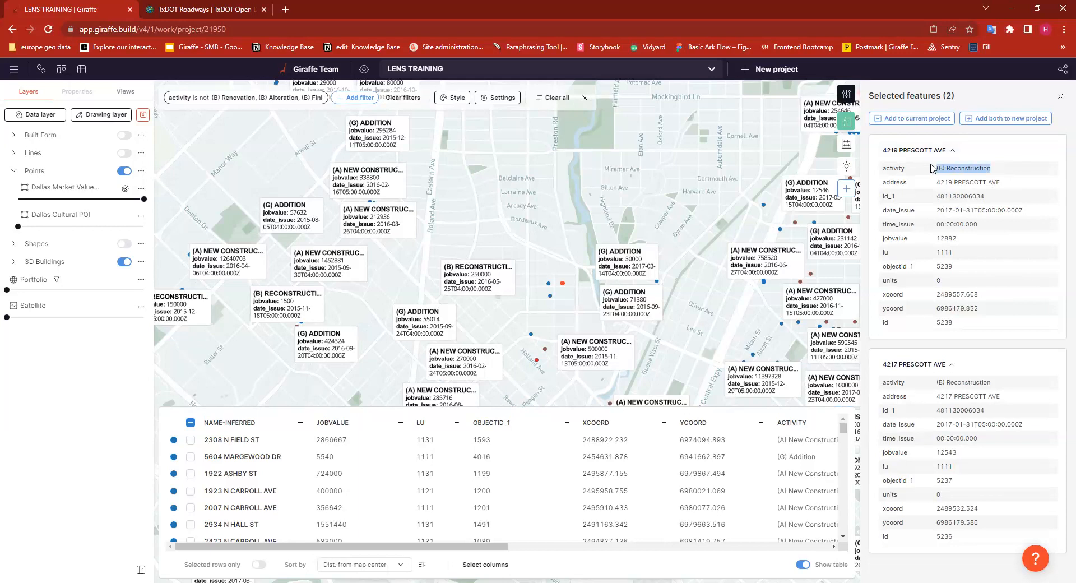
left_click(1001, 185)
left_click_drag(998, 387, 934, 385)
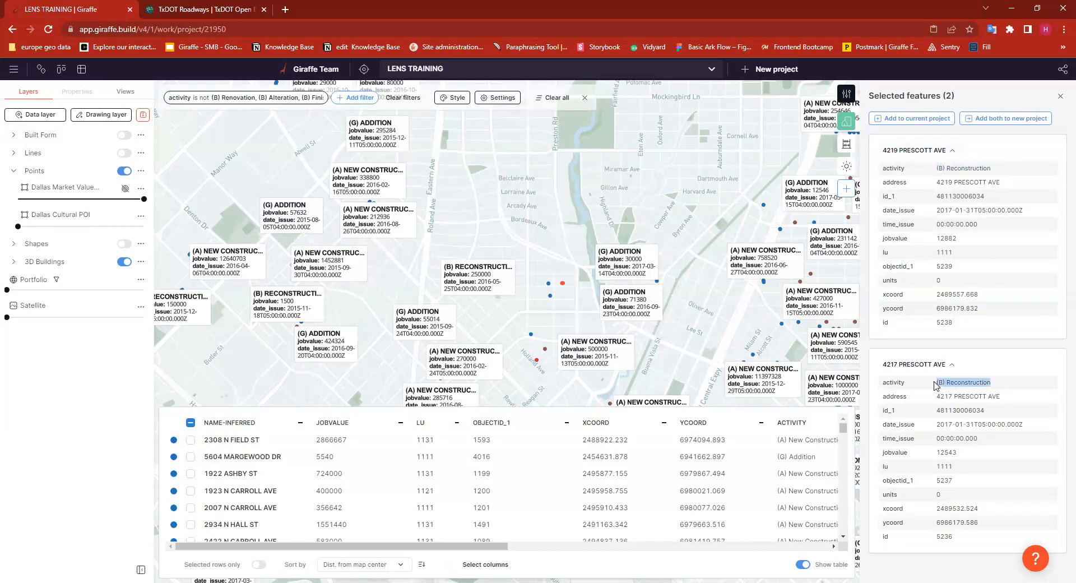
left_click(1008, 182)
double_click(941, 238)
left_click_drag(964, 452, 918, 452)
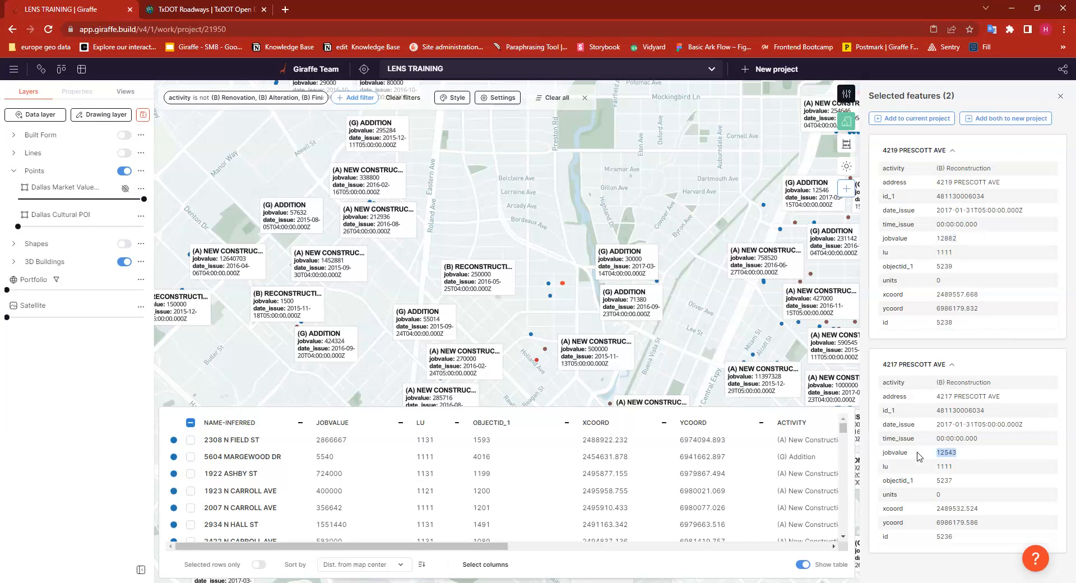
left_click(986, 253)
left_click_drag(1049, 211, 879, 168)
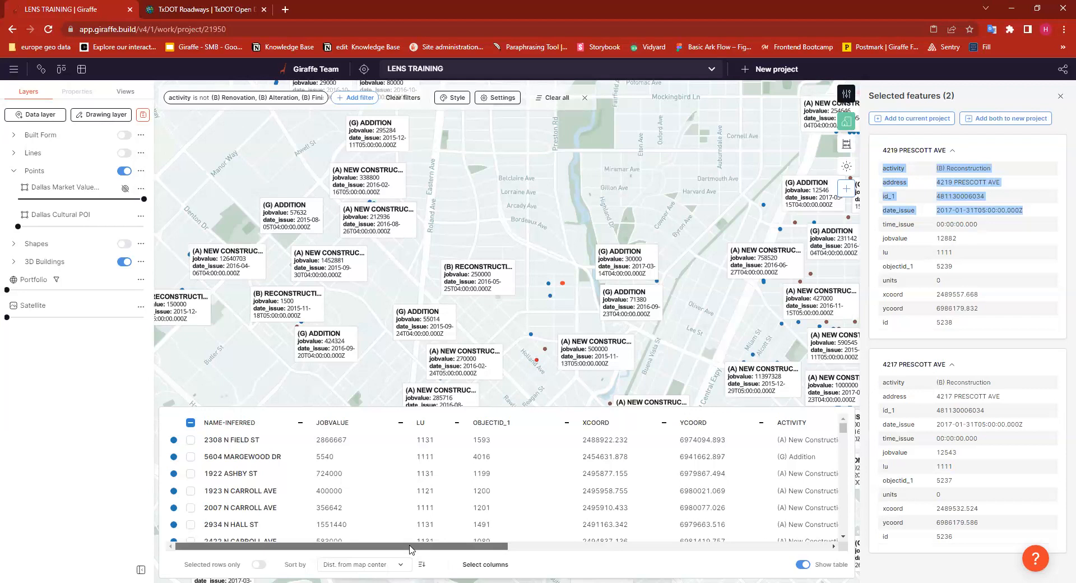
- Sort the table by the name-inferred column in descending order and look through its other columns
left_click(301, 423)
left_click(301, 423)
left_click_drag(286, 547, 778, 549)
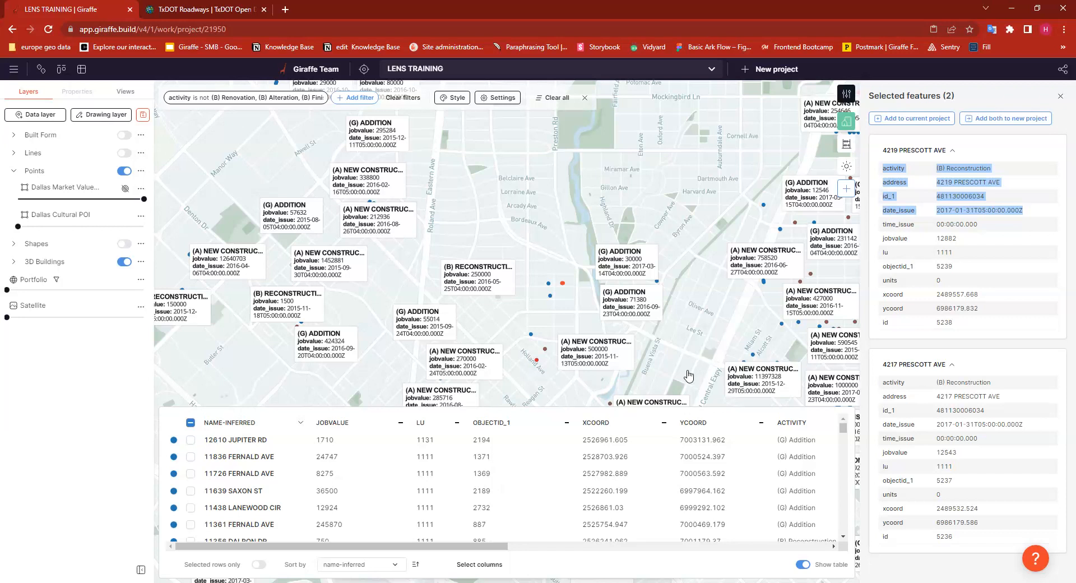
- Select the red reconstruction point again and limit the table to selected rows only
left_click(260, 566)
left_click(258, 566)
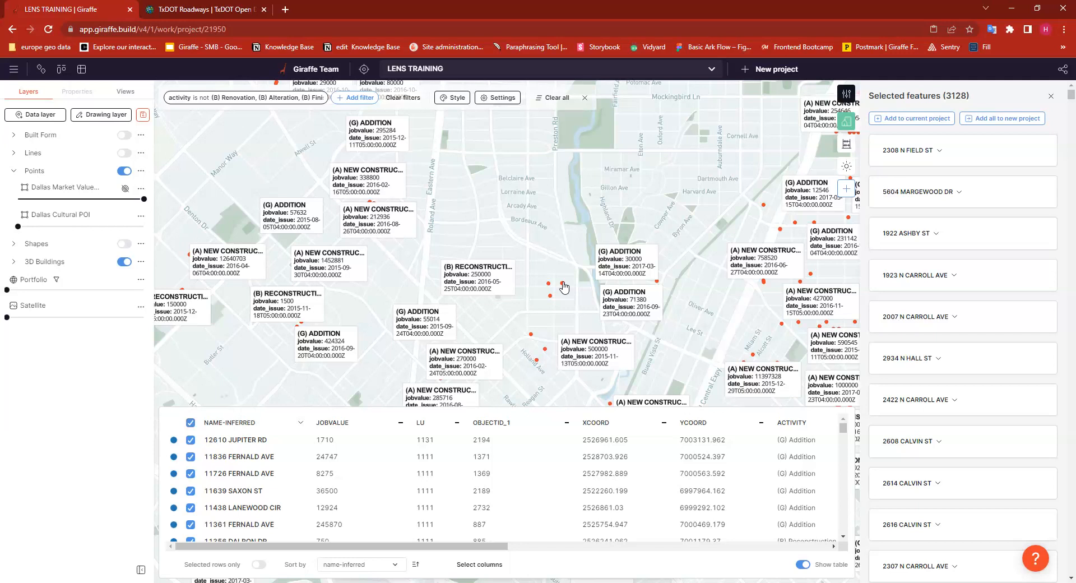
left_click(562, 285)
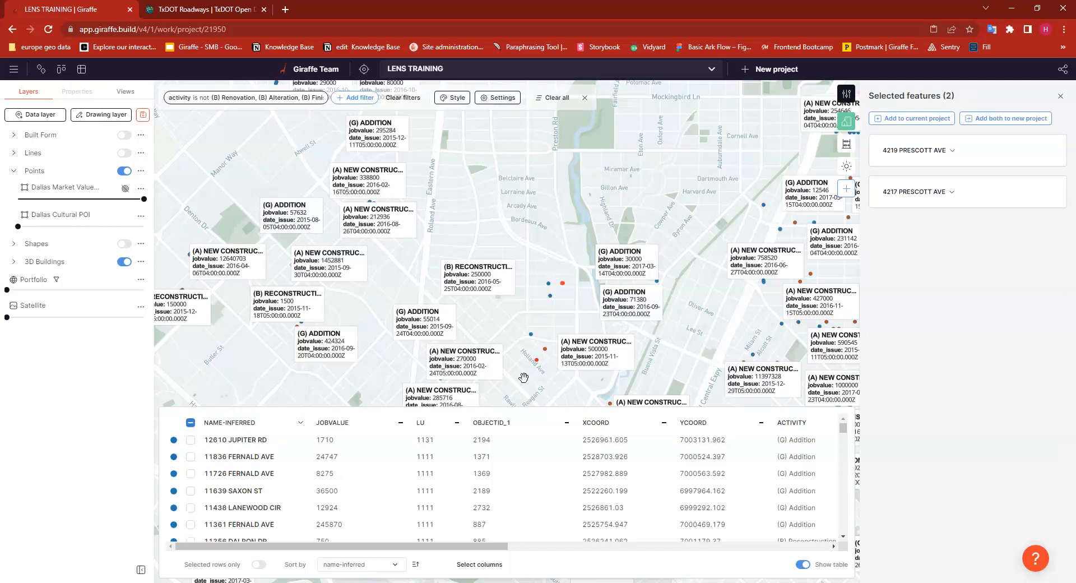
left_click(260, 565)
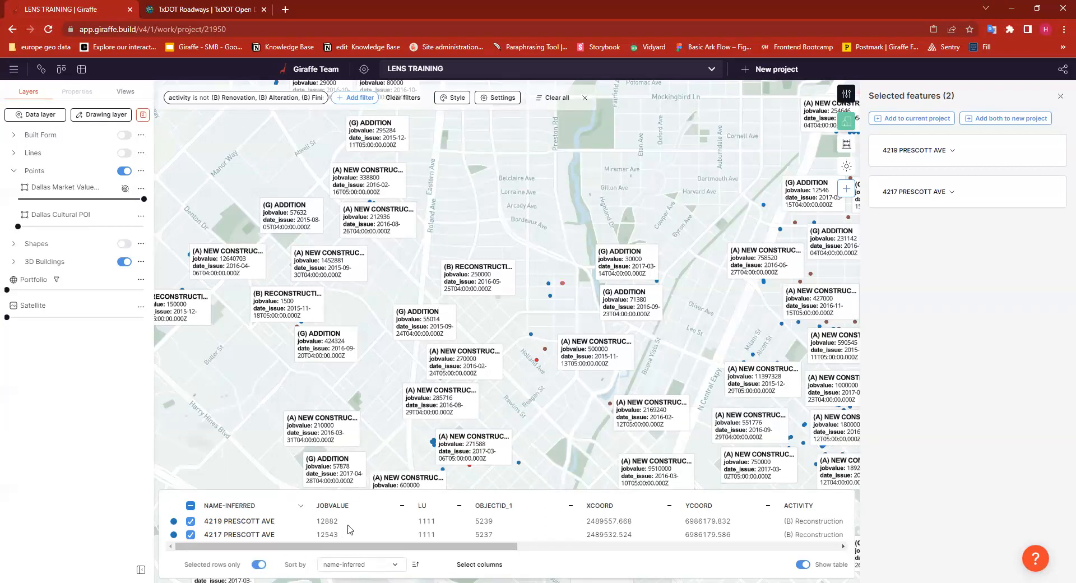
left_click_drag(262, 551, 194, 552)
- Clear the selected features and hide the attribute table
left_click(1059, 98)
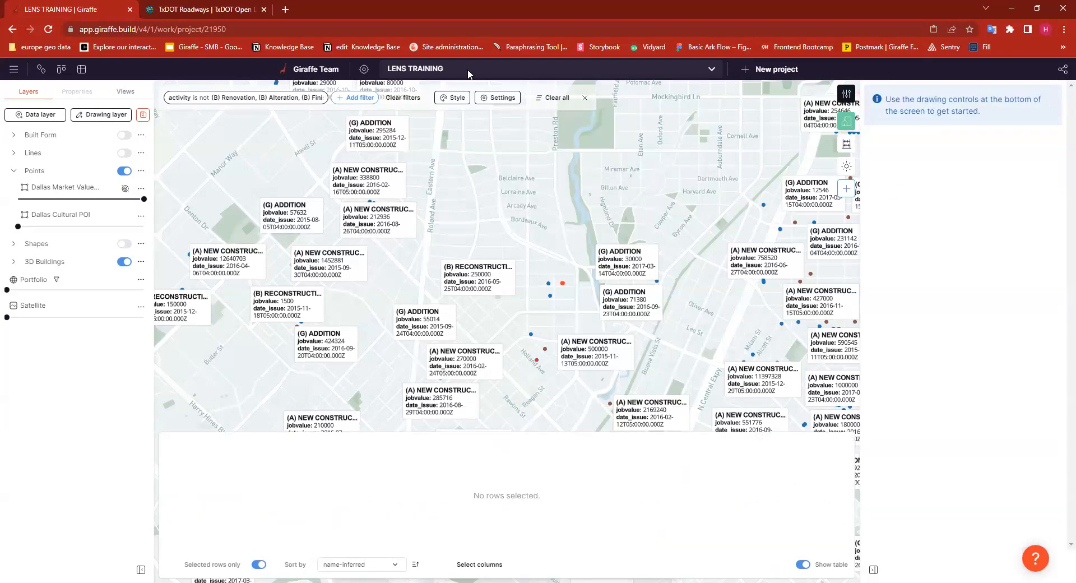
left_click(803, 564)
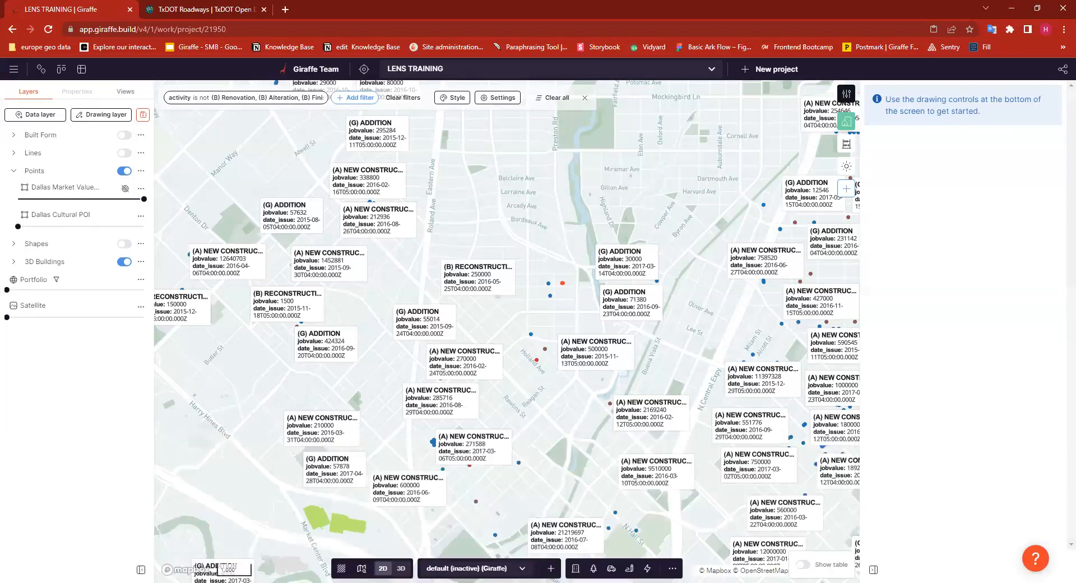
left_click_drag(543, 233, 539, 210)
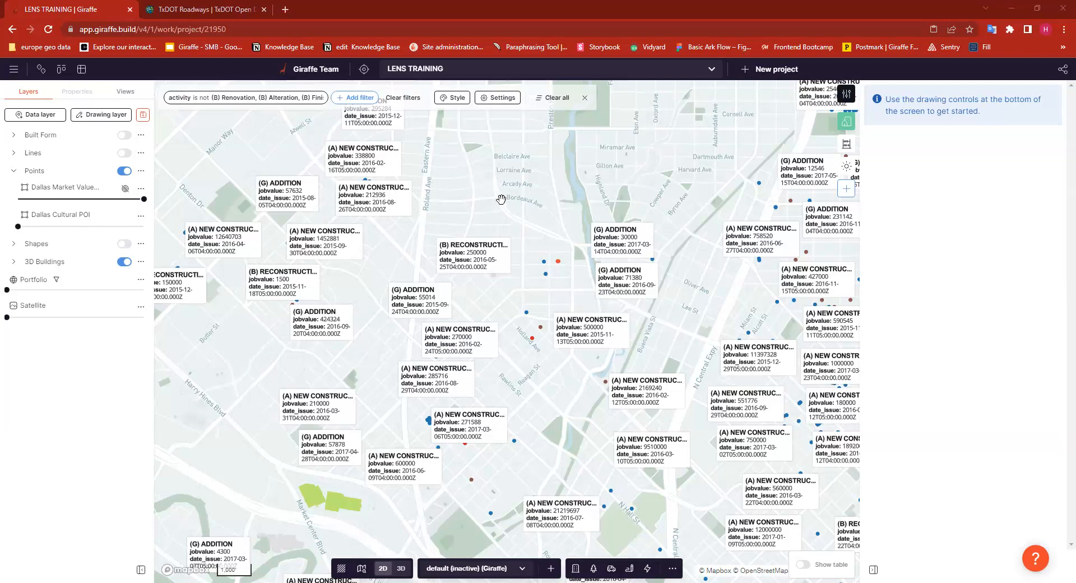
left_click_drag(501, 198, 513, 189)
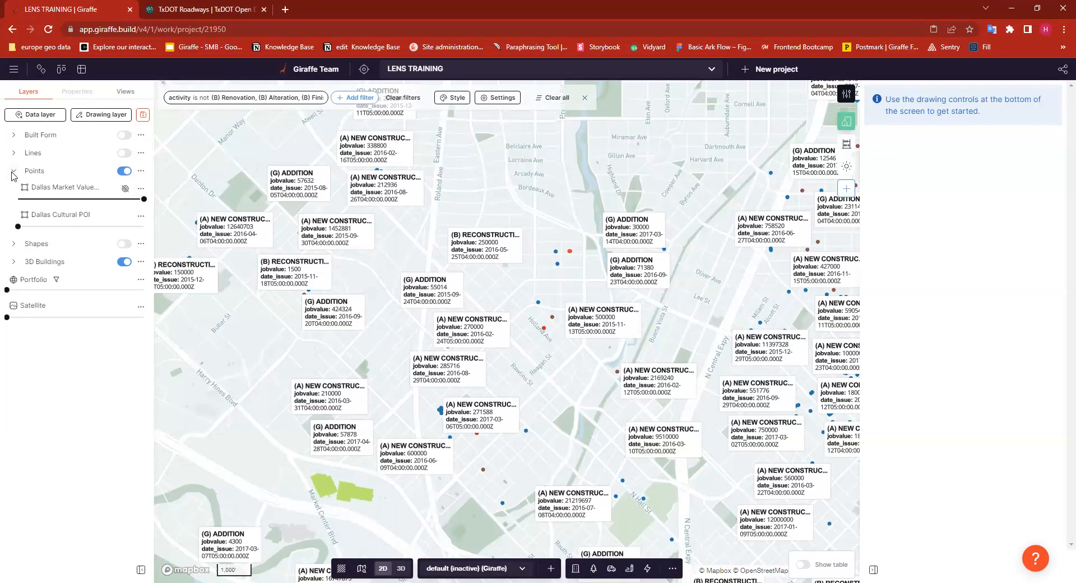
- Collapse and switch off the Points layer group, and close its lens
left_click(139, 175)
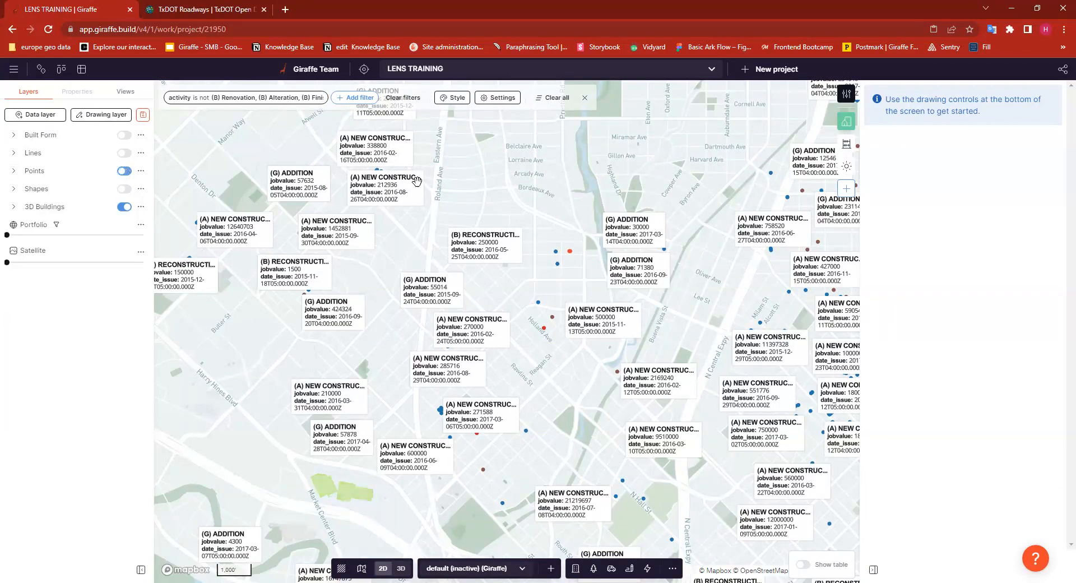
left_click(124, 171)
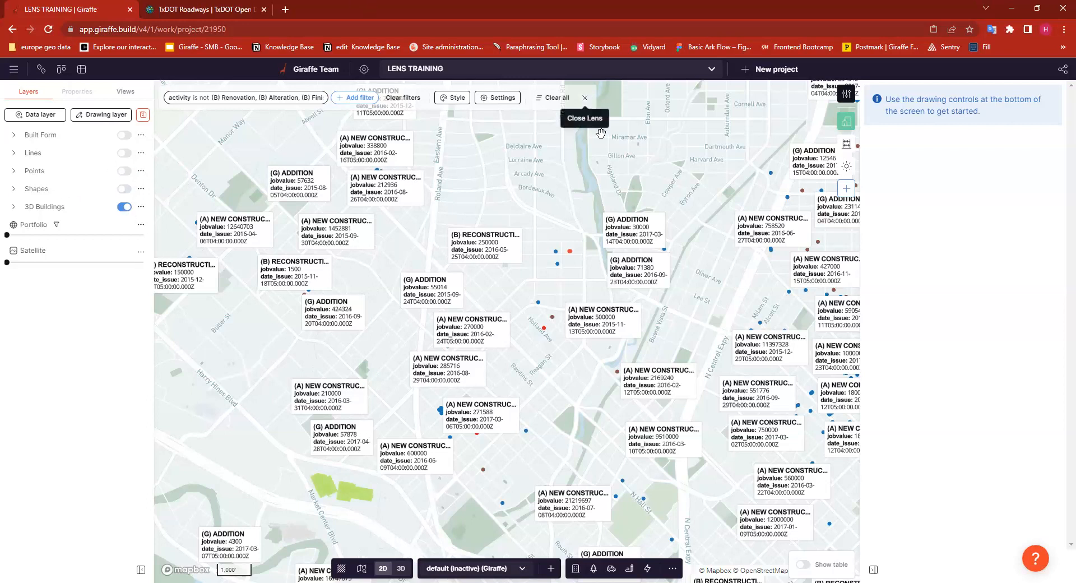
left_click(584, 98)
- Switch on the Shapes layer group, open a lens on its Regrid layer and bring up the lens style settings
left_click(124, 189)
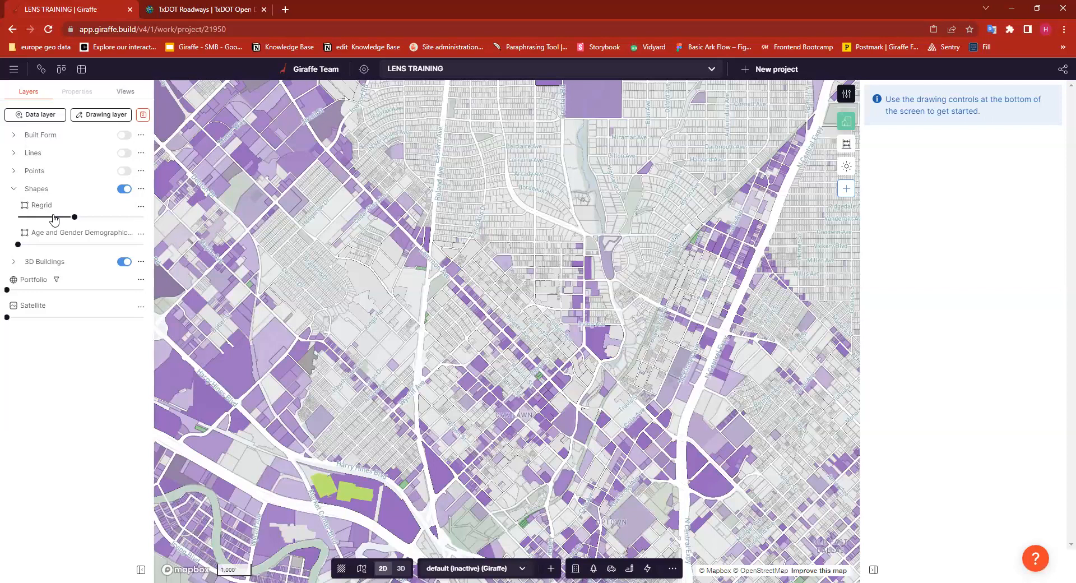
mouse_move(55, 220)
left_click(141, 207)
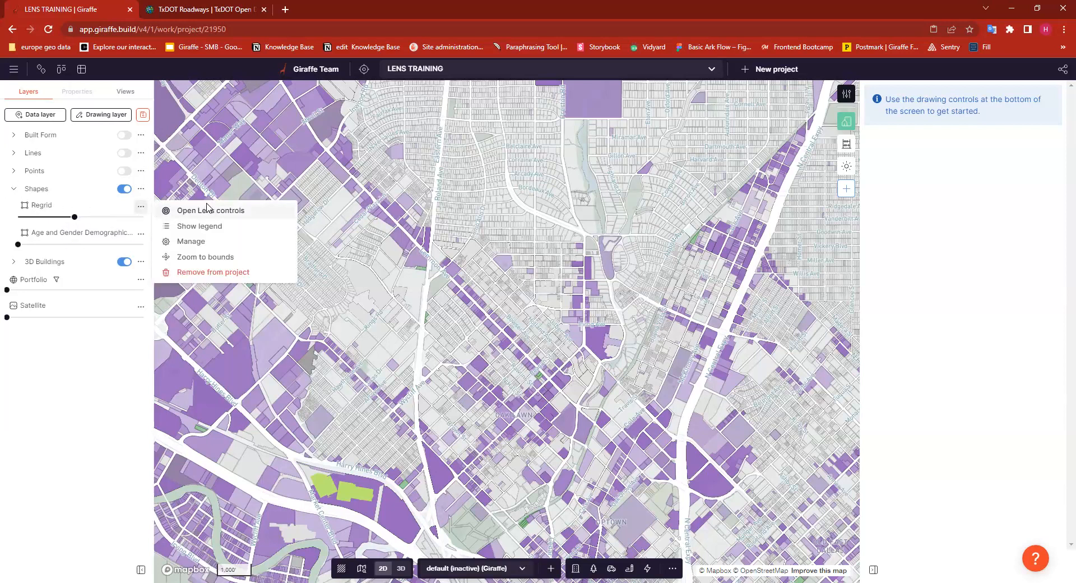
key("Return")
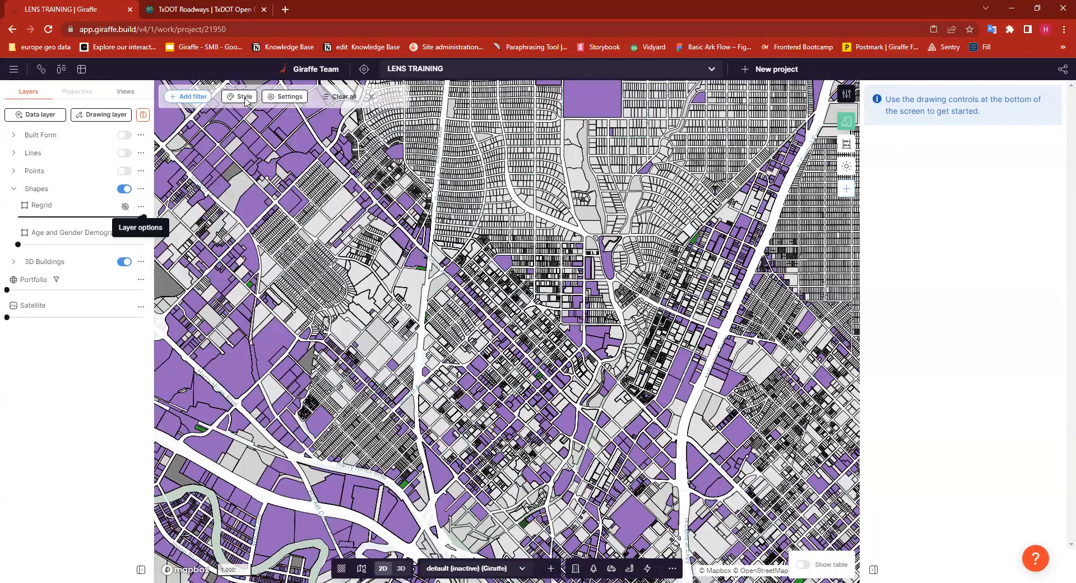
left_click(245, 100)
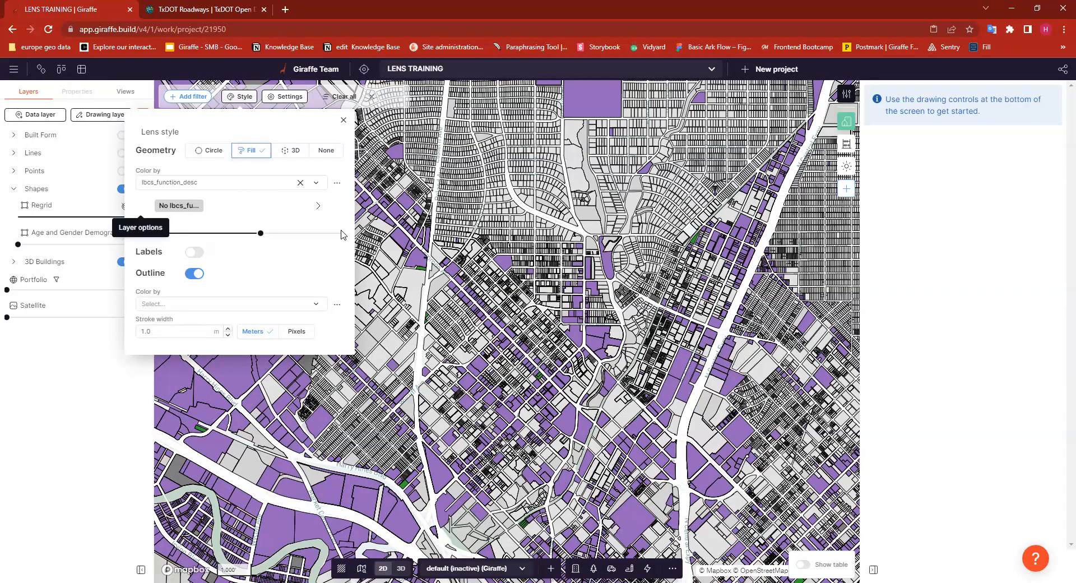
- Color the Regrid parcel fill by usedesc, set the outline stroke width unit to pixels, and close the lens style settings
left_click(300, 182)
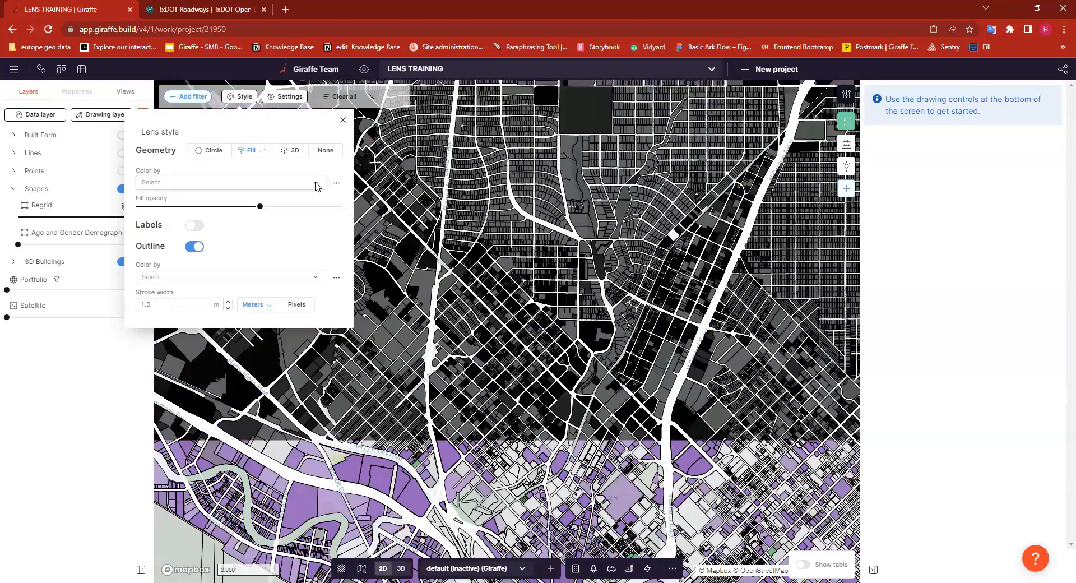
left_click(316, 184)
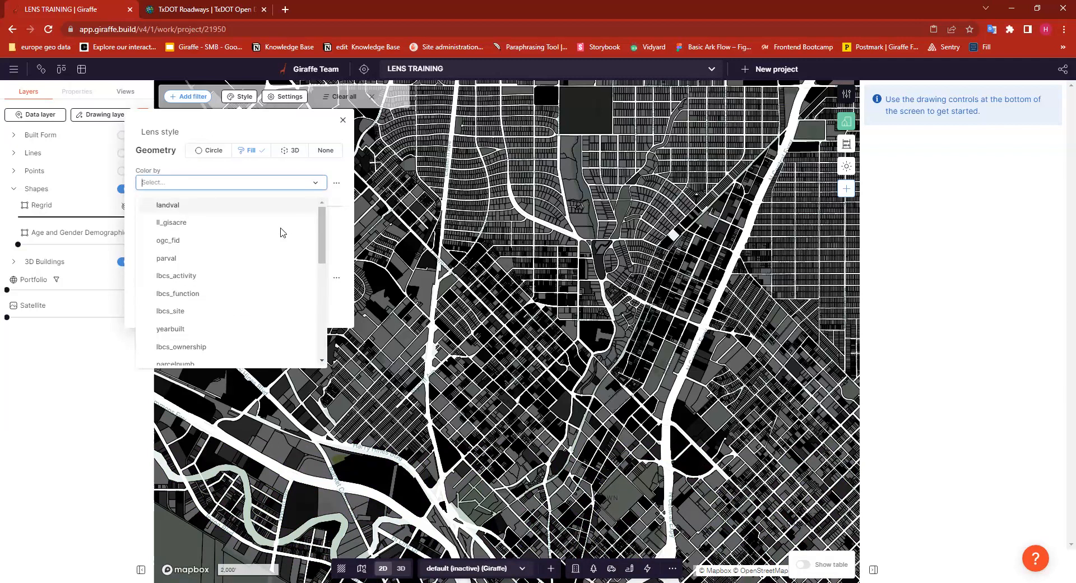
scroll(277, 241, "down", 3)
scroll(280, 247, "down", 4)
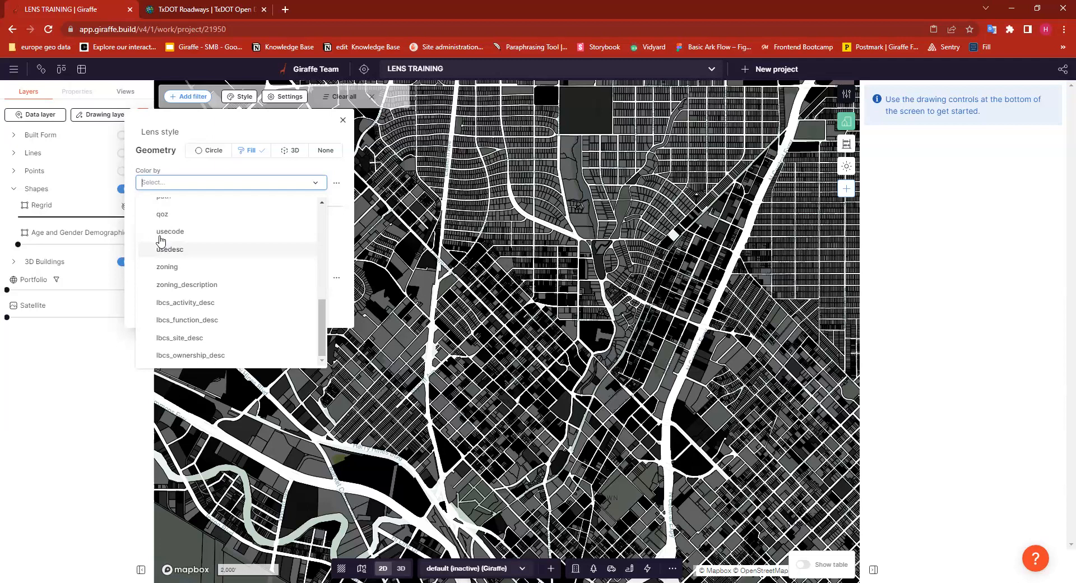
left_click(259, 249)
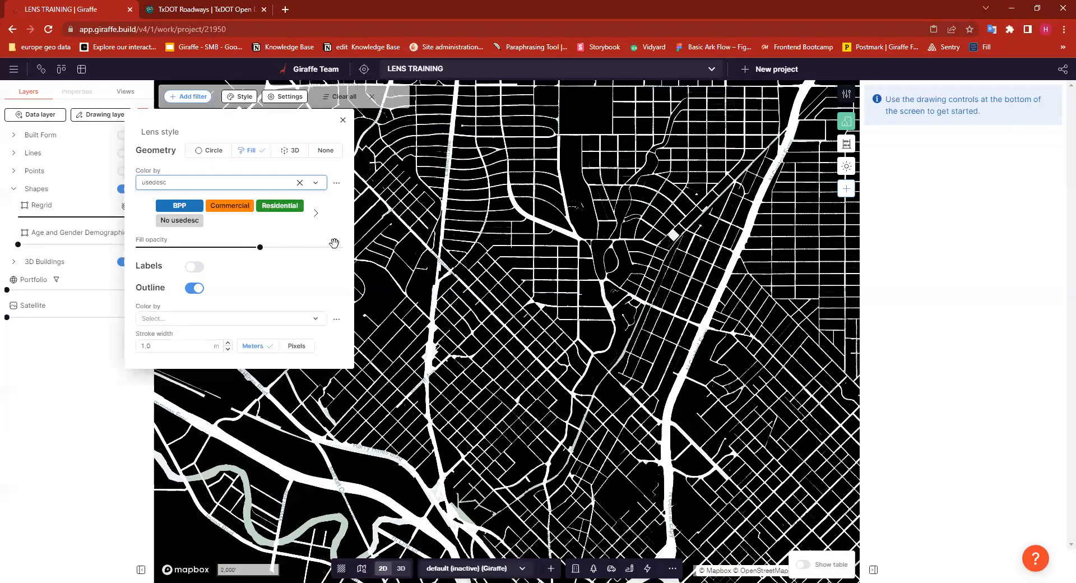
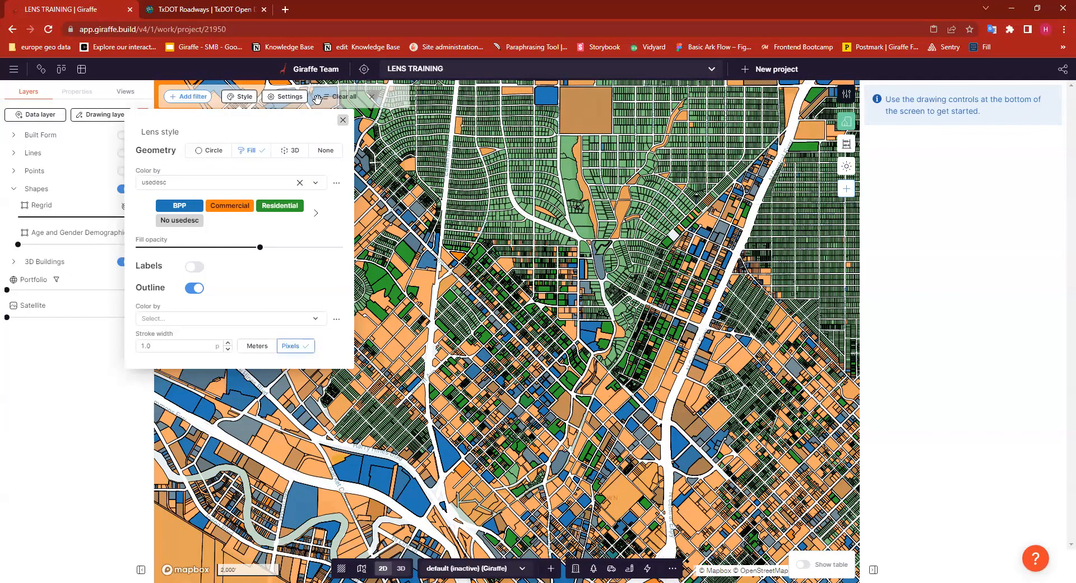
left_click(343, 120)
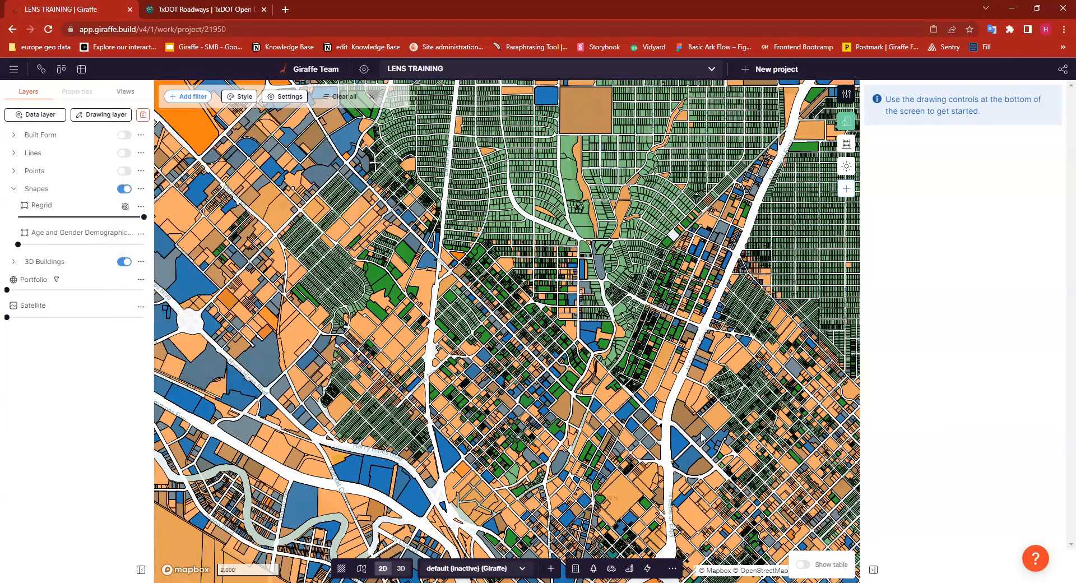
- Filter the Regrid lens to parcels whose ll_gisacre is greater than 5
left_click(416, 280)
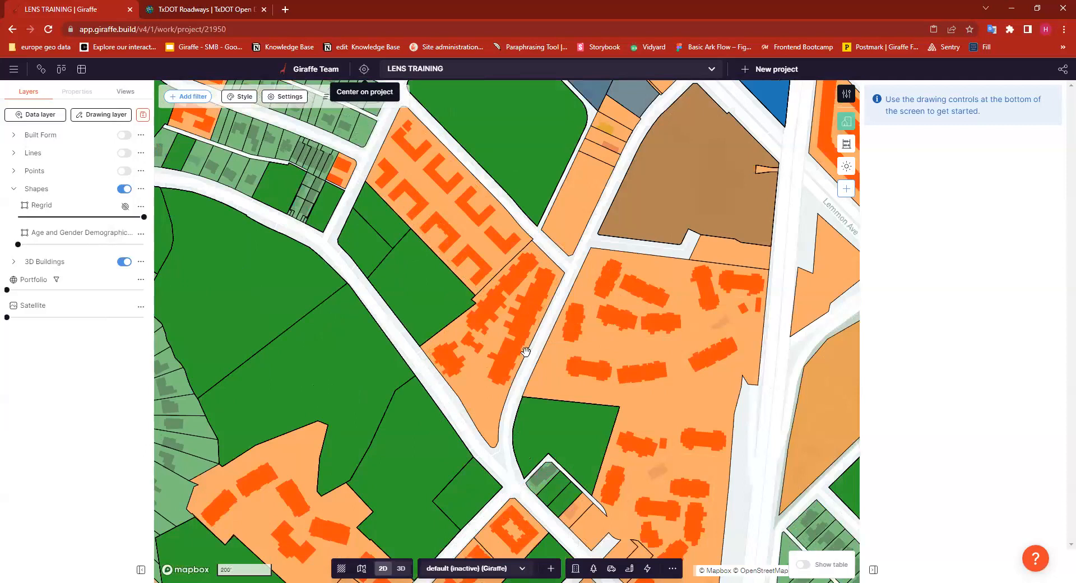
left_click(526, 352)
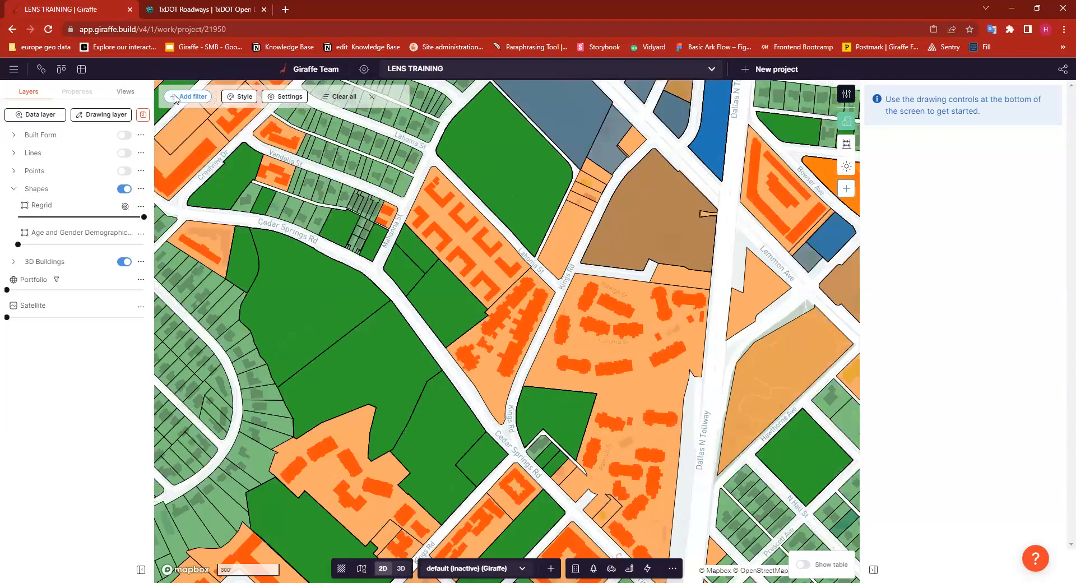
left_click(177, 97)
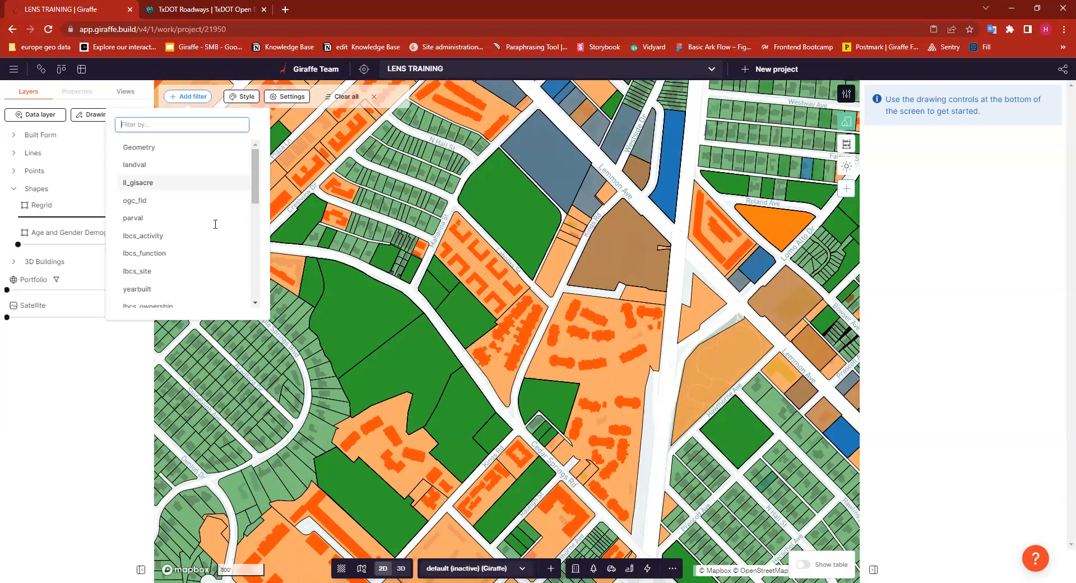
key("Return")
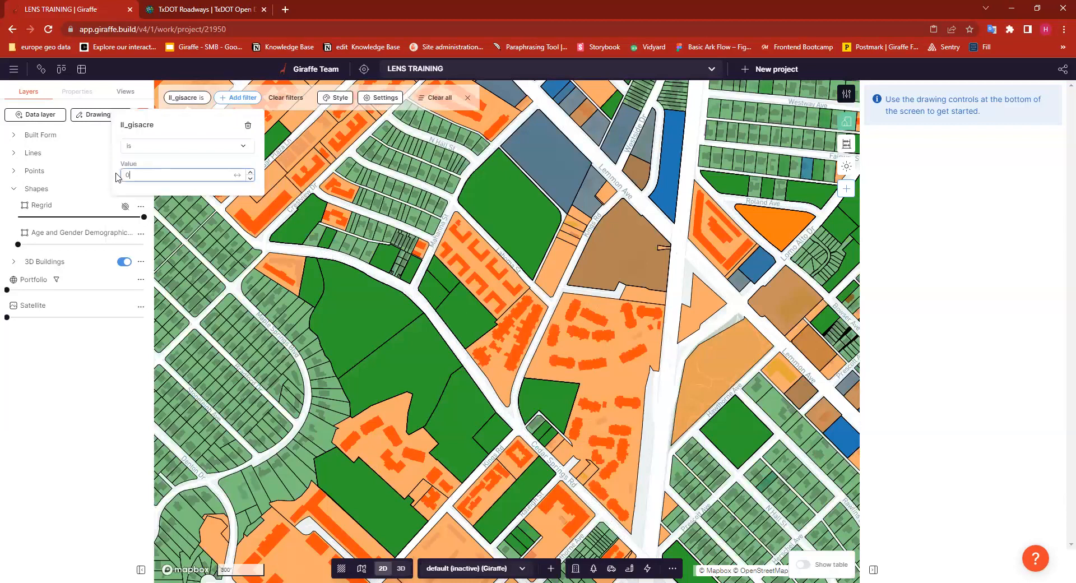
left_click(168, 146)
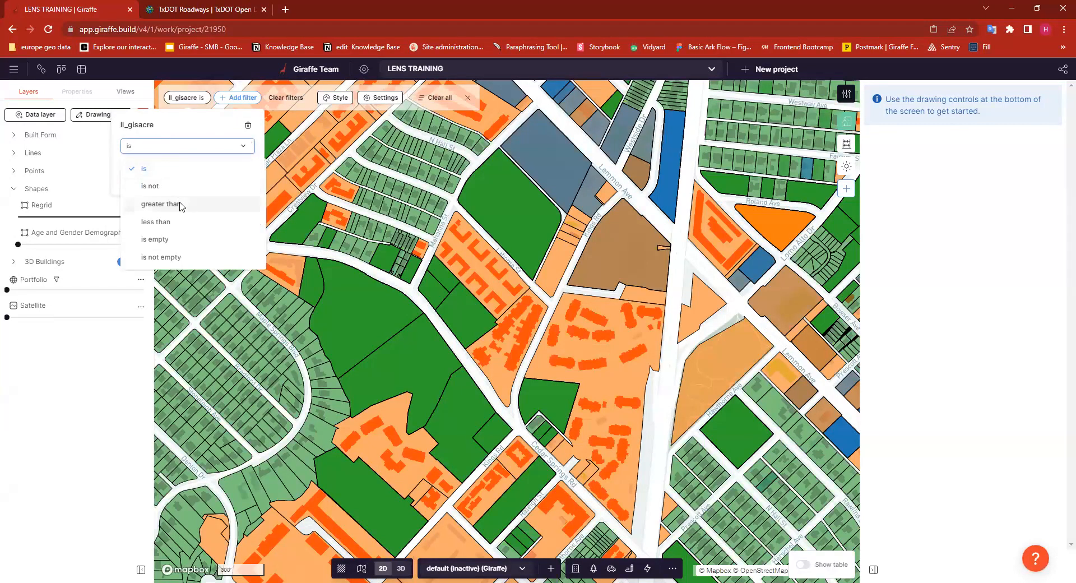
left_click(163, 204)
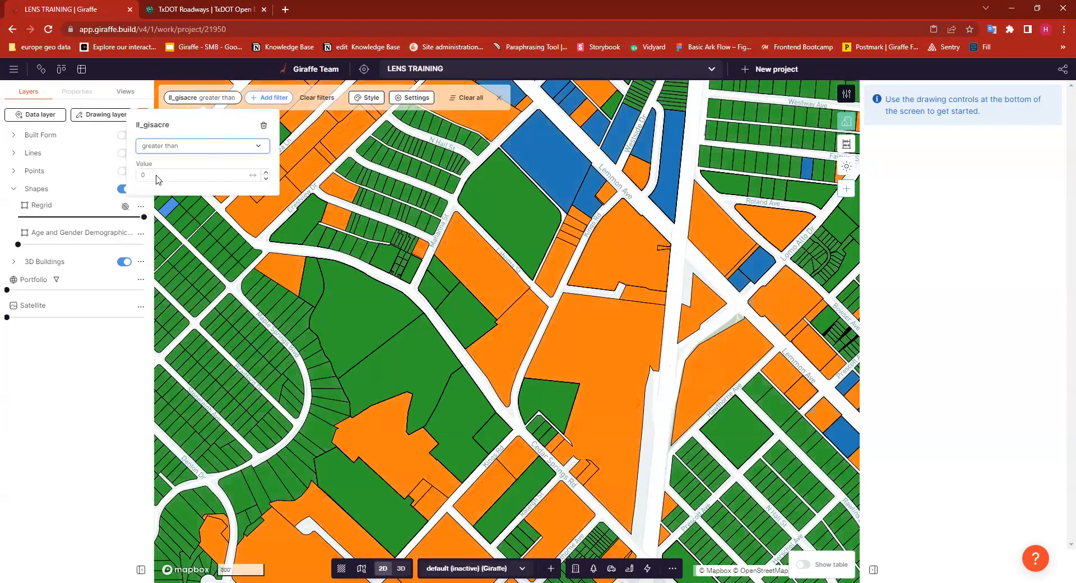
left_click_drag(157, 173, 136, 177)
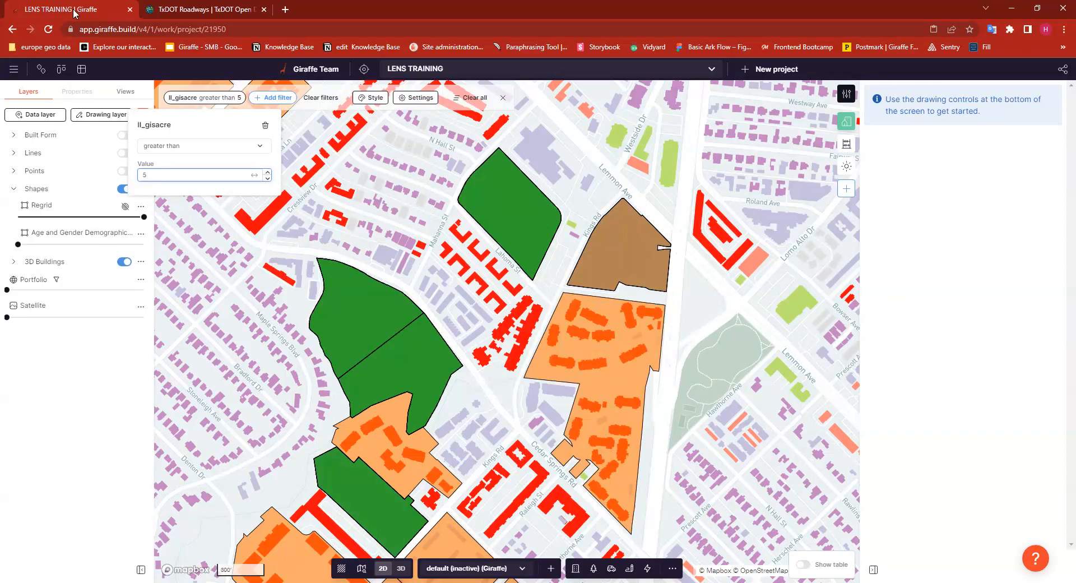
- Add a second lens filter so that usedesc is Residential
left_click(286, 98)
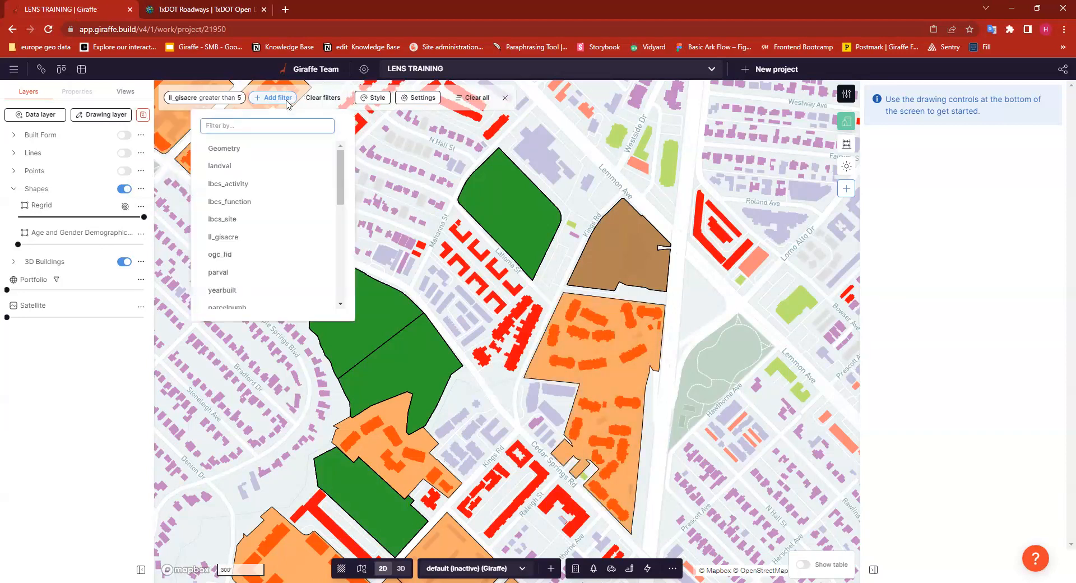
scroll(280, 185, "down", 3)
scroll(283, 191, "down", 3)
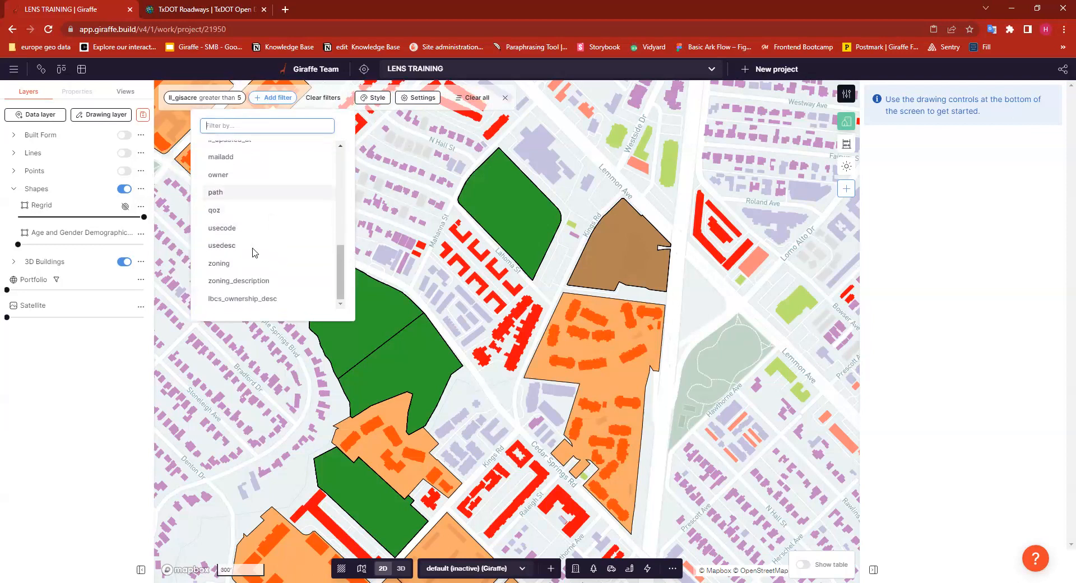
left_click(238, 246)
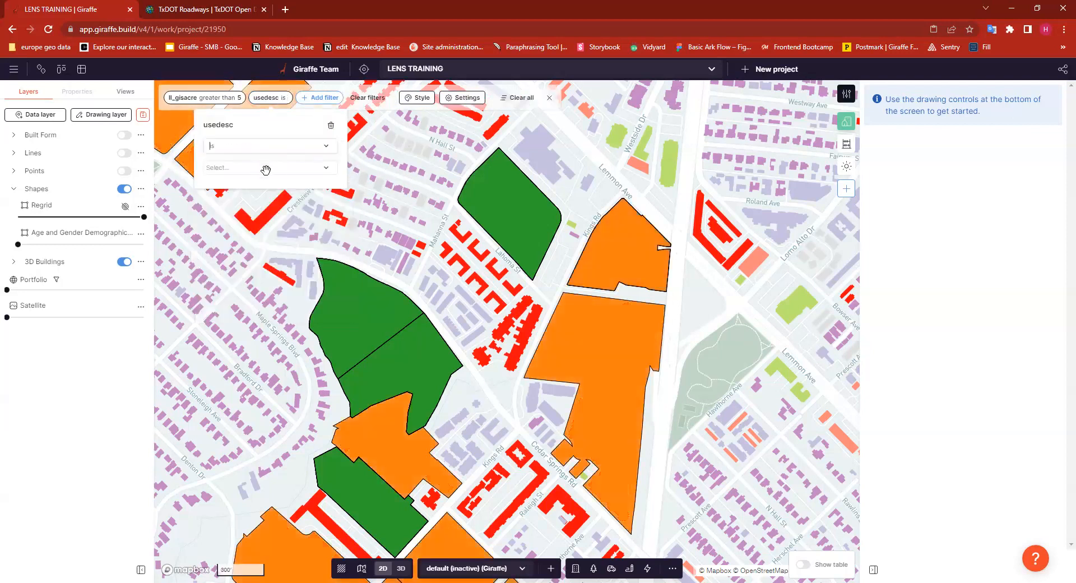
left_click(335, 167)
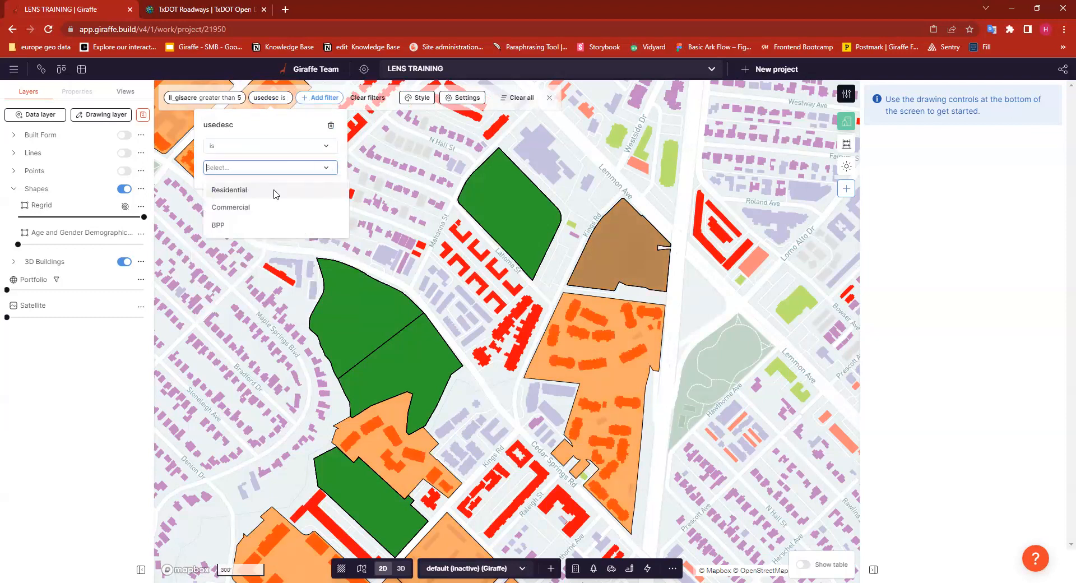
key("Return")
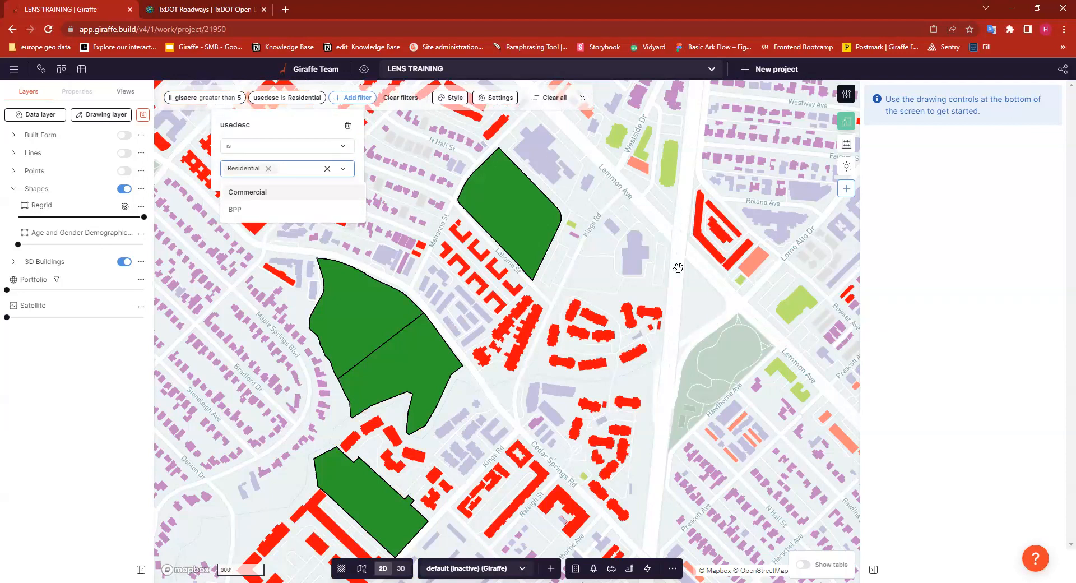
left_click(365, 98)
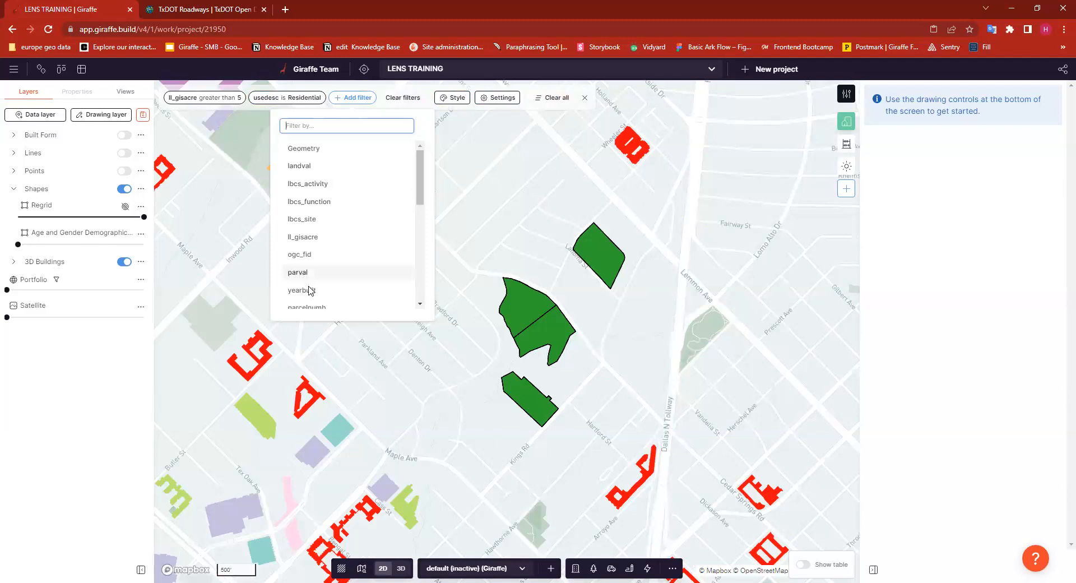
scroll(353, 241, "down", 3)
scroll(368, 211, "down", 1)
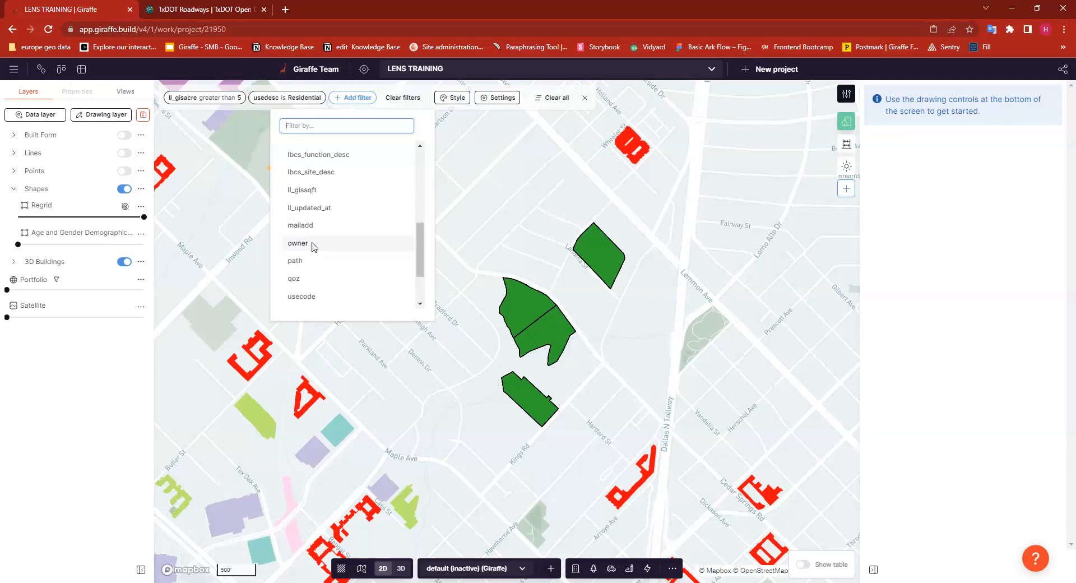
left_click(511, 158)
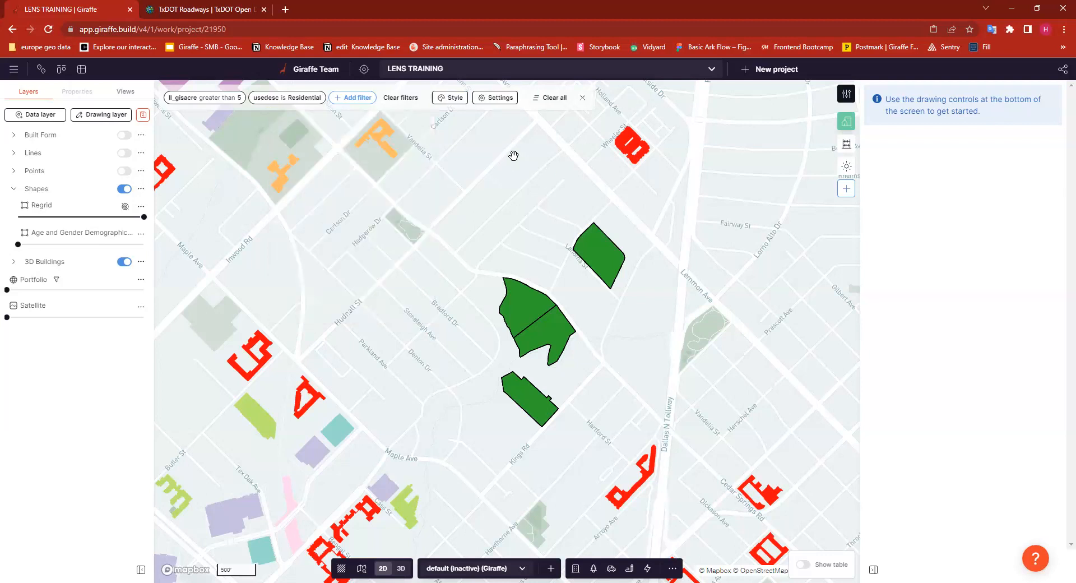
- Select the filtered parcel beside Lahoma St, then the two adjoining parcels along Cedar Springs Rd one after another
left_click(612, 263)
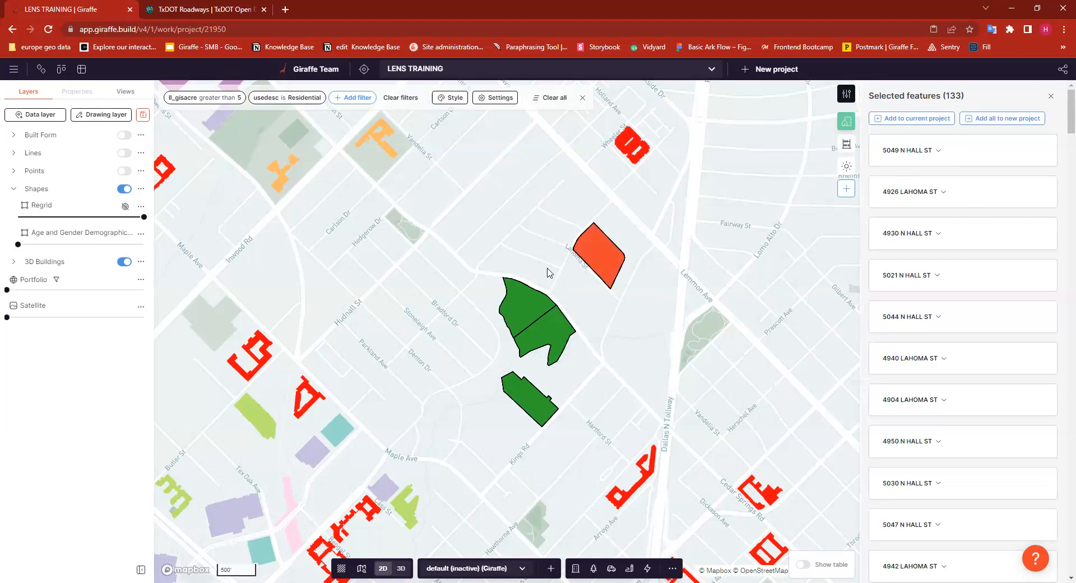
scroll(622, 236, "up", 1)
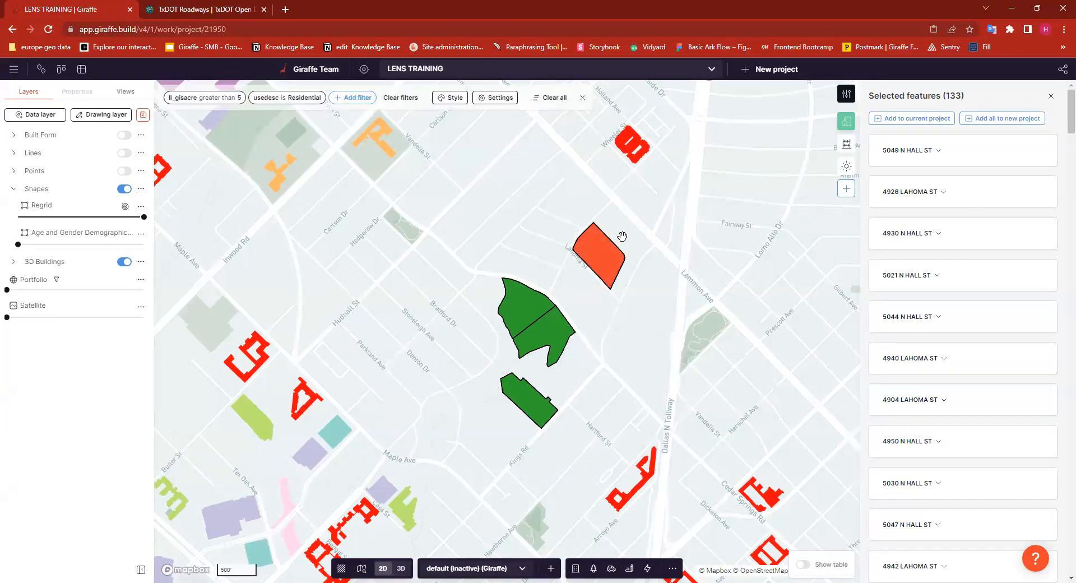
scroll(623, 236, "up", 4)
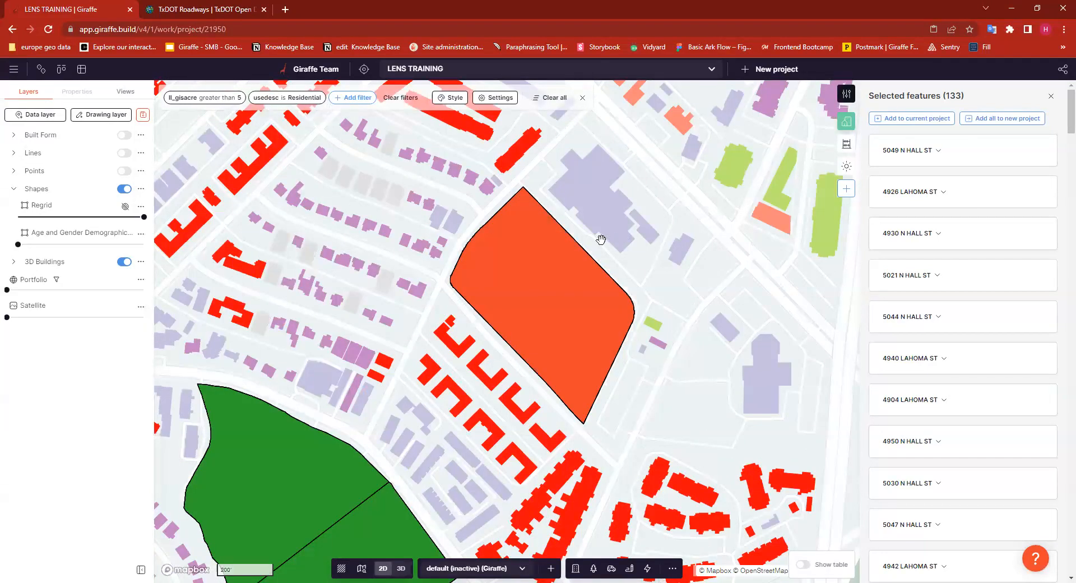
left_click(247, 423)
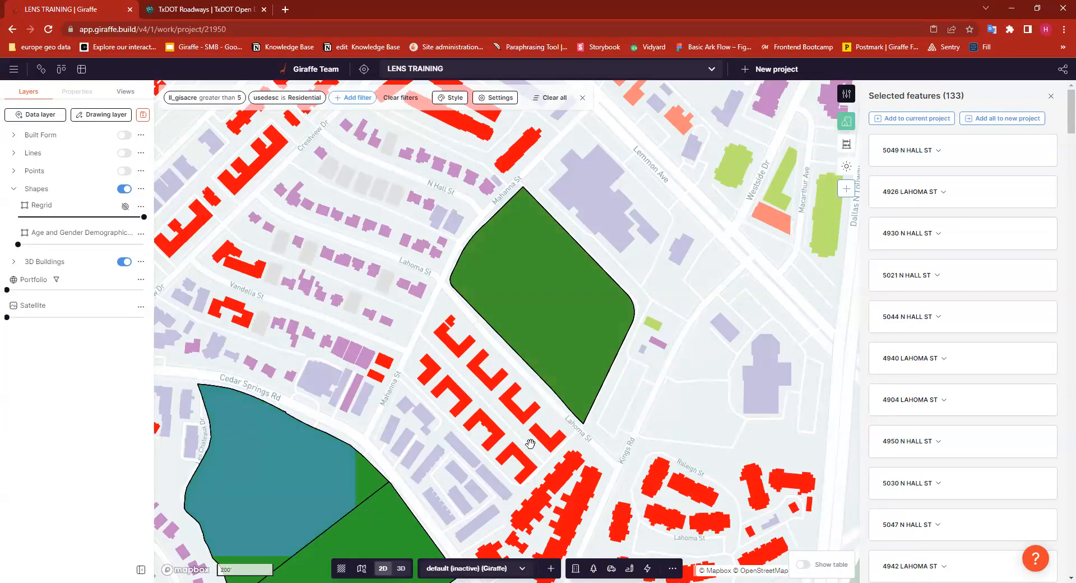
left_click(342, 473)
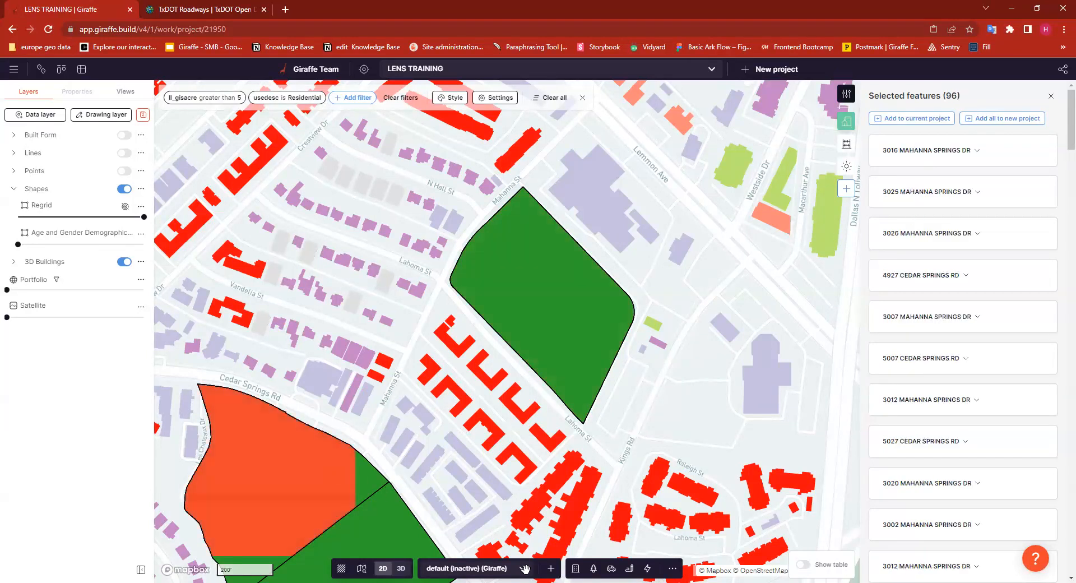
left_click(395, 501)
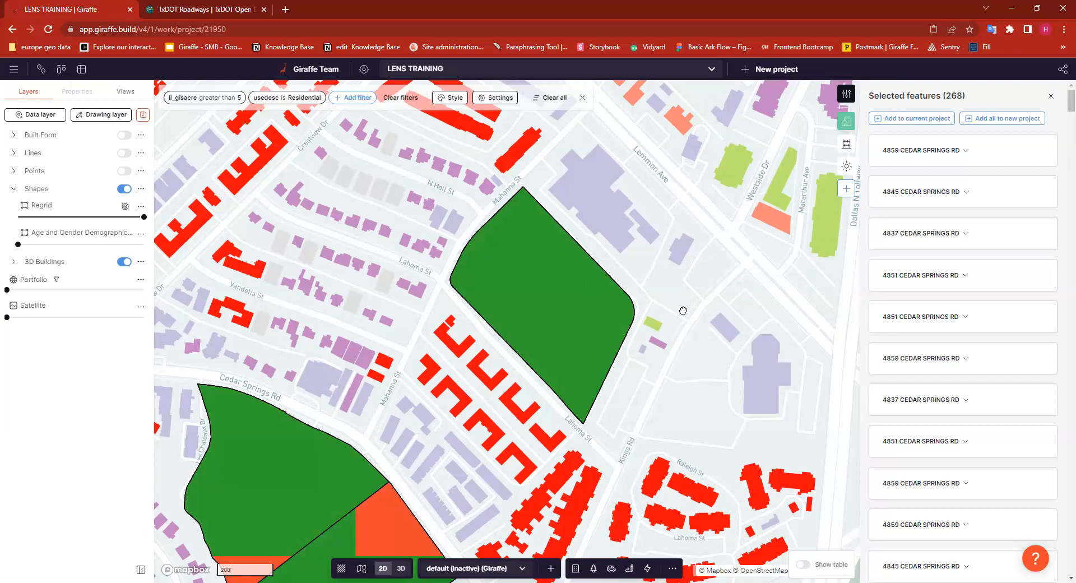
left_click_drag(667, 465, 676, 365)
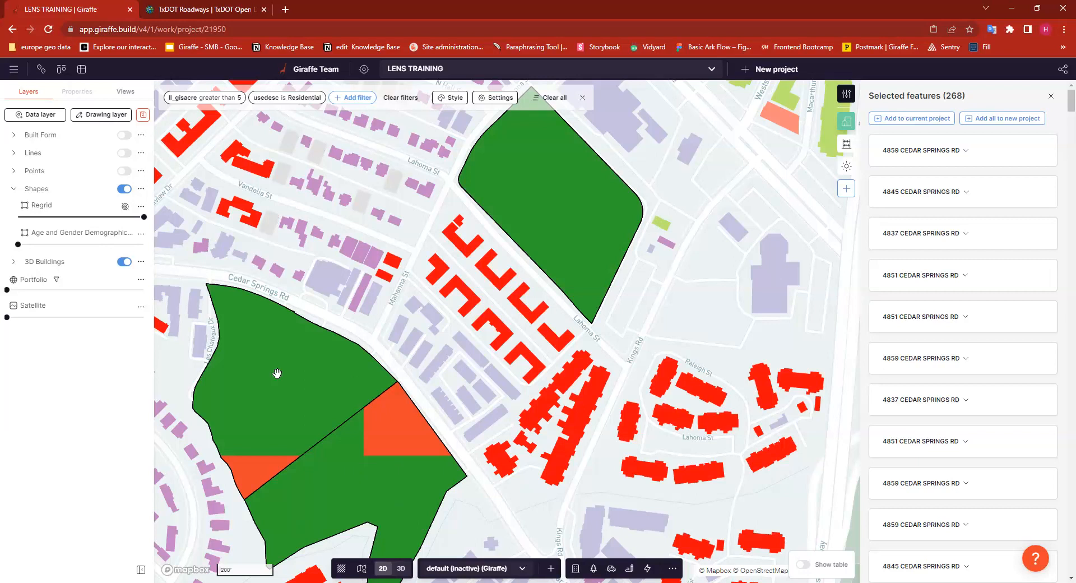
- Expand the first selected feature and examine its site description, use description, zoning description, owner and parcel number
left_click(966, 150)
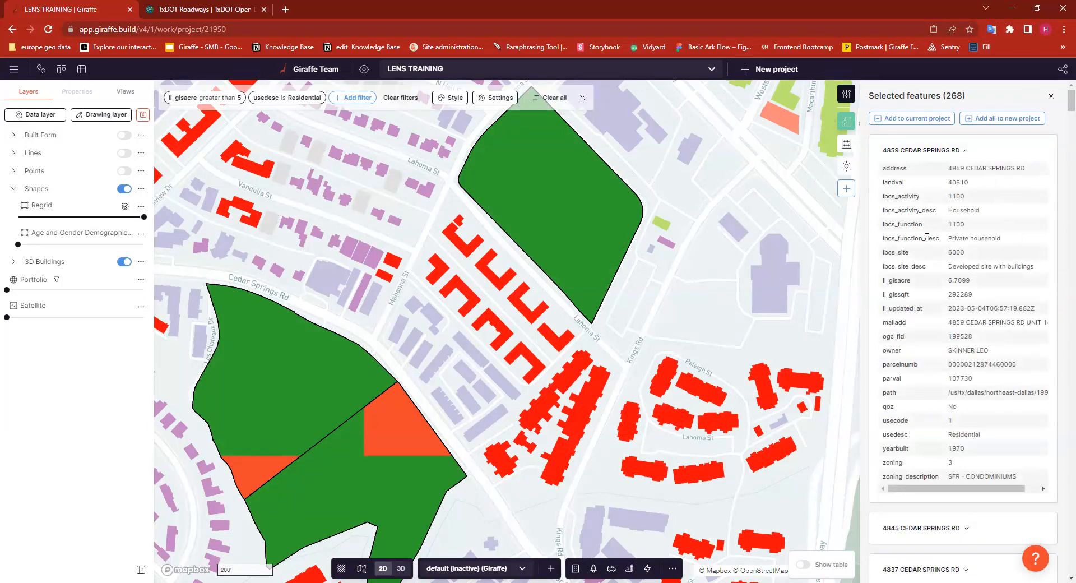
left_click_drag(1038, 272, 881, 272)
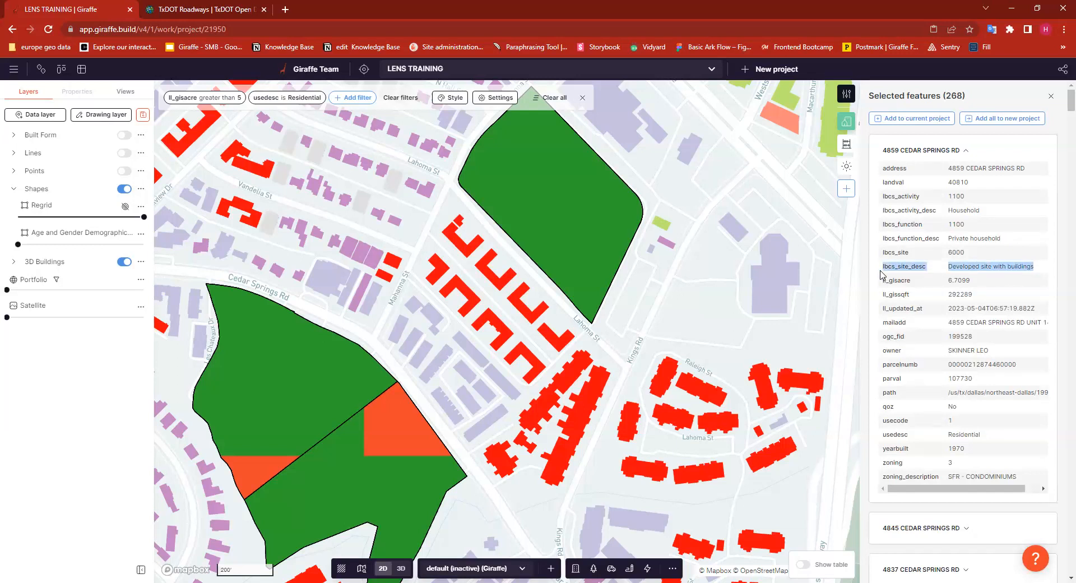
left_click_drag(996, 435, 901, 435)
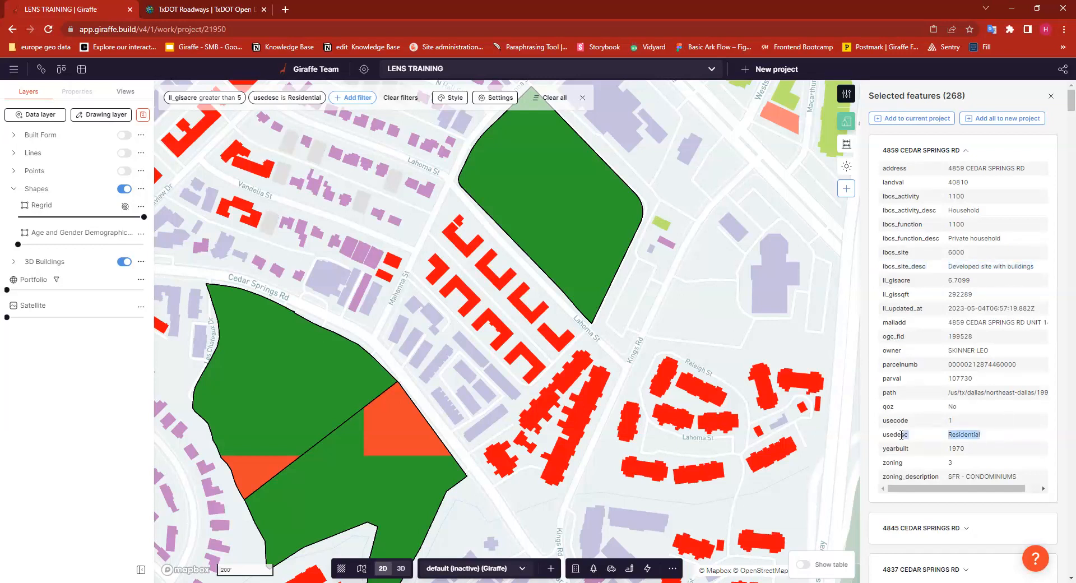
left_click_drag(1001, 476, 951, 476)
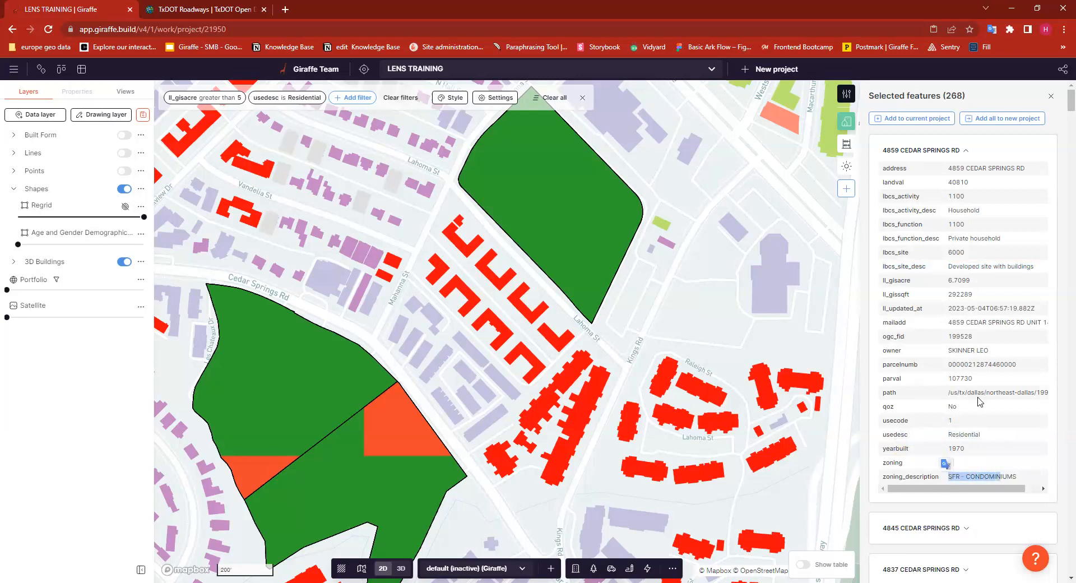
left_click_drag(991, 351, 898, 353)
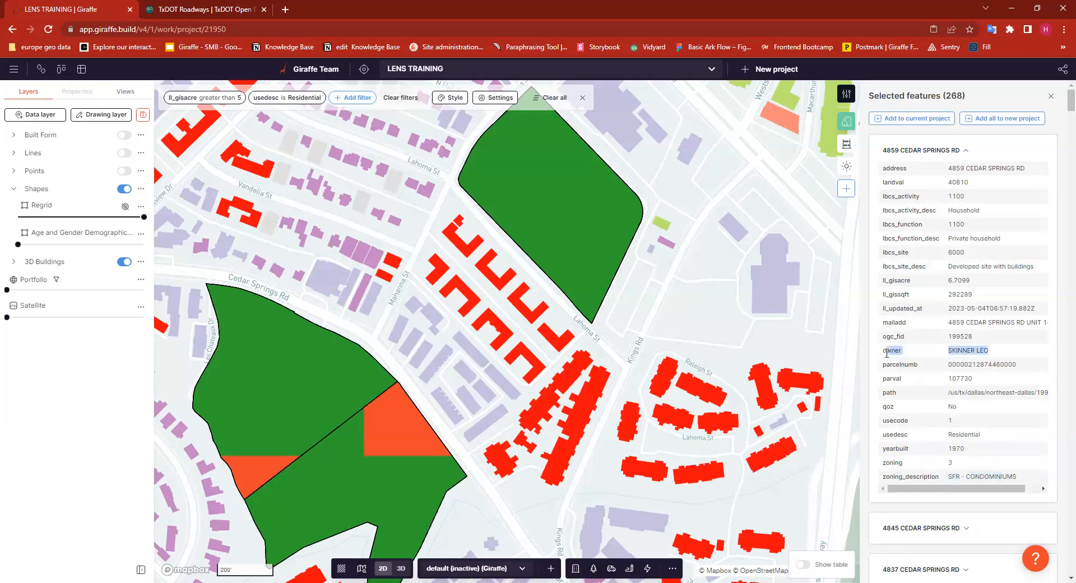
left_click(1036, 369)
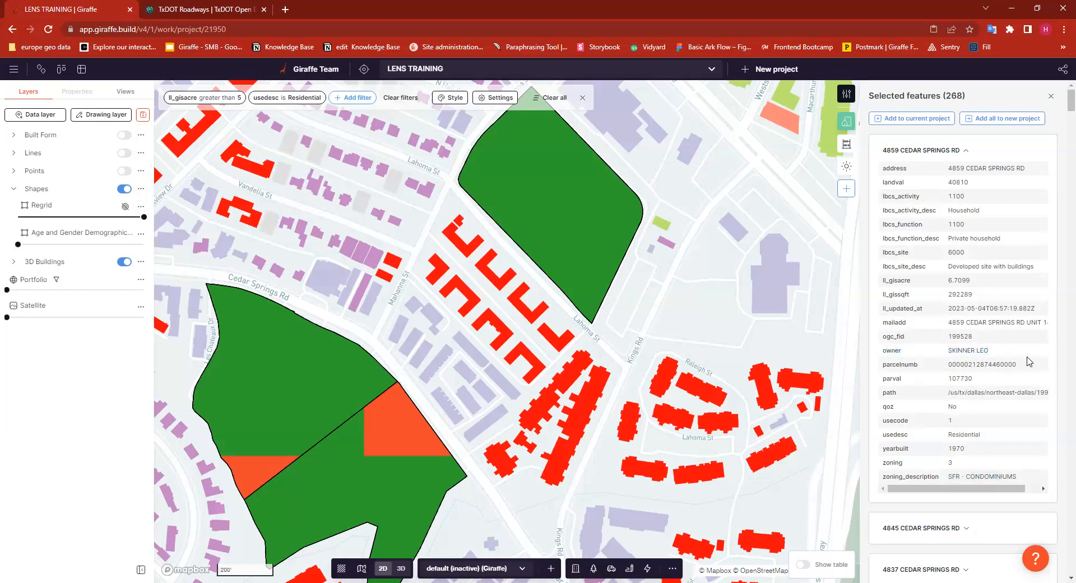
left_click_drag(1033, 365, 883, 364)
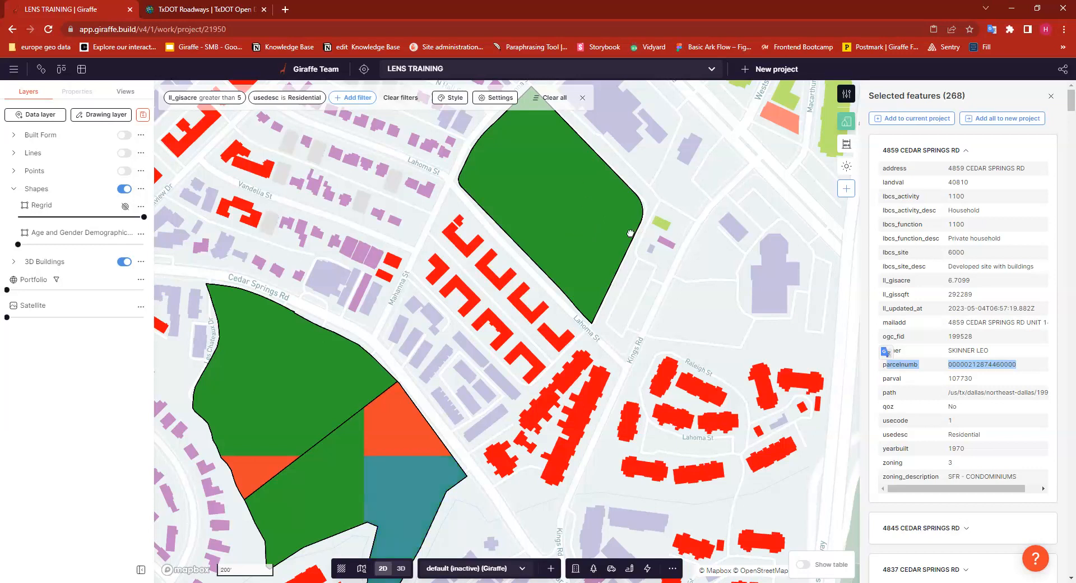
- Select the parcel beside Lahoma St, start a new project from all selected features, and dismiss the project form without saving
left_click(565, 128)
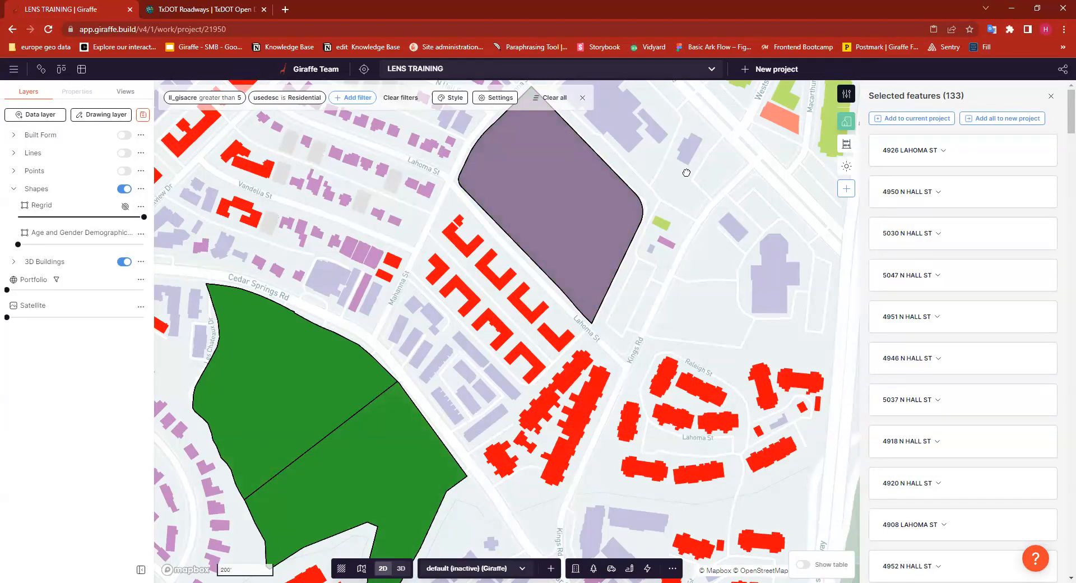
left_click(910, 119)
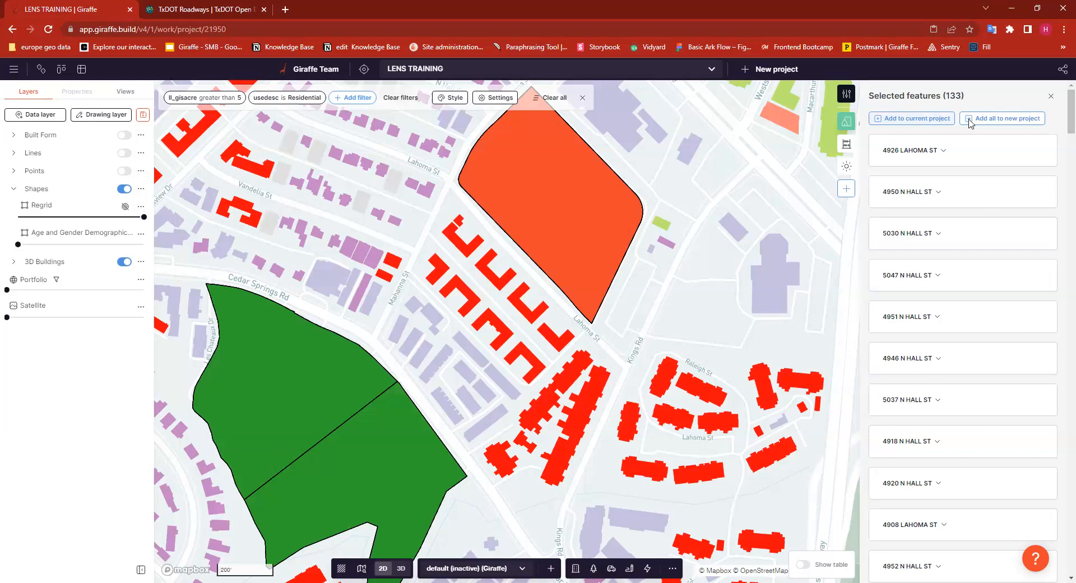
left_click(1013, 124)
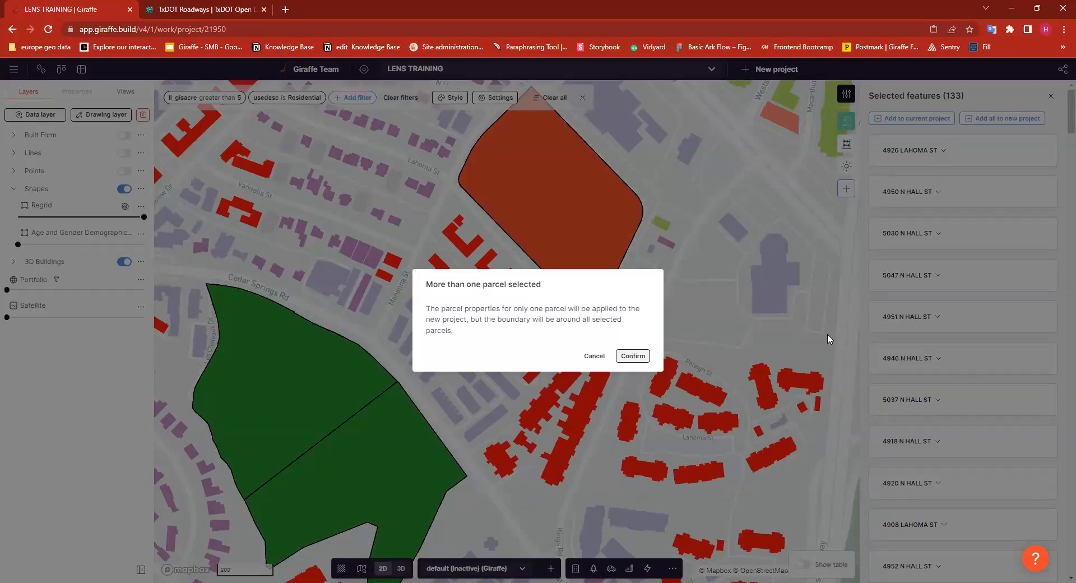
key("Return")
left_click_drag(424, 260, 334, 254)
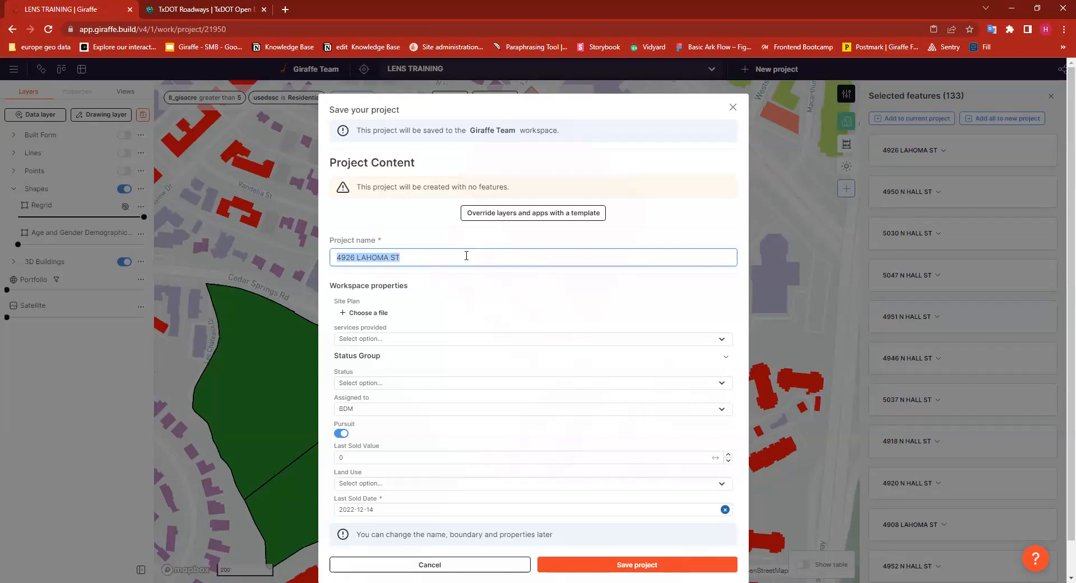
left_click(732, 107)
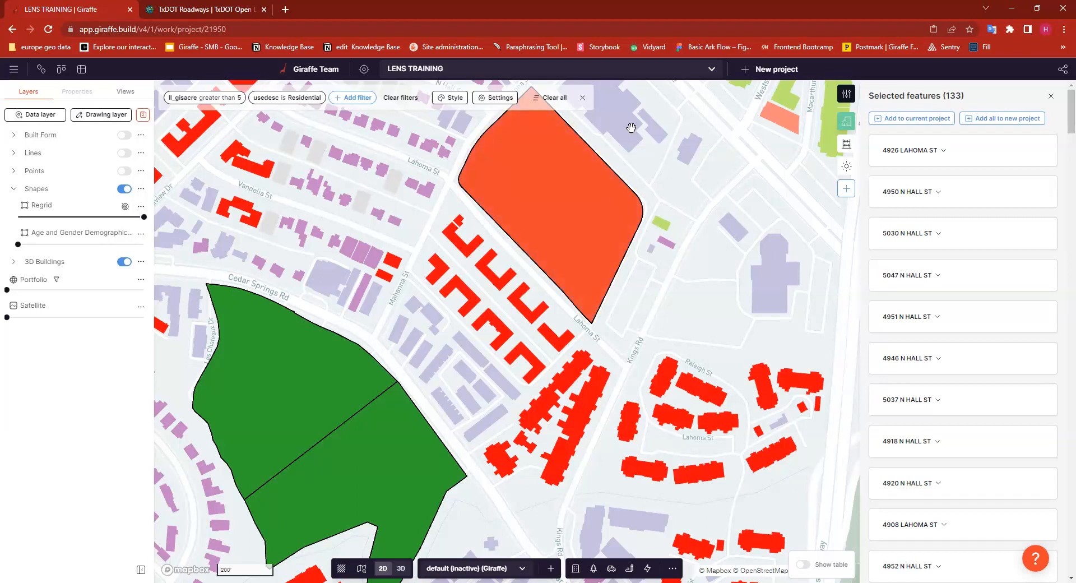
- Close the Regrid lens, clear its filters and fade the Regrid layer until it is fully transparent
left_click(655, 141)
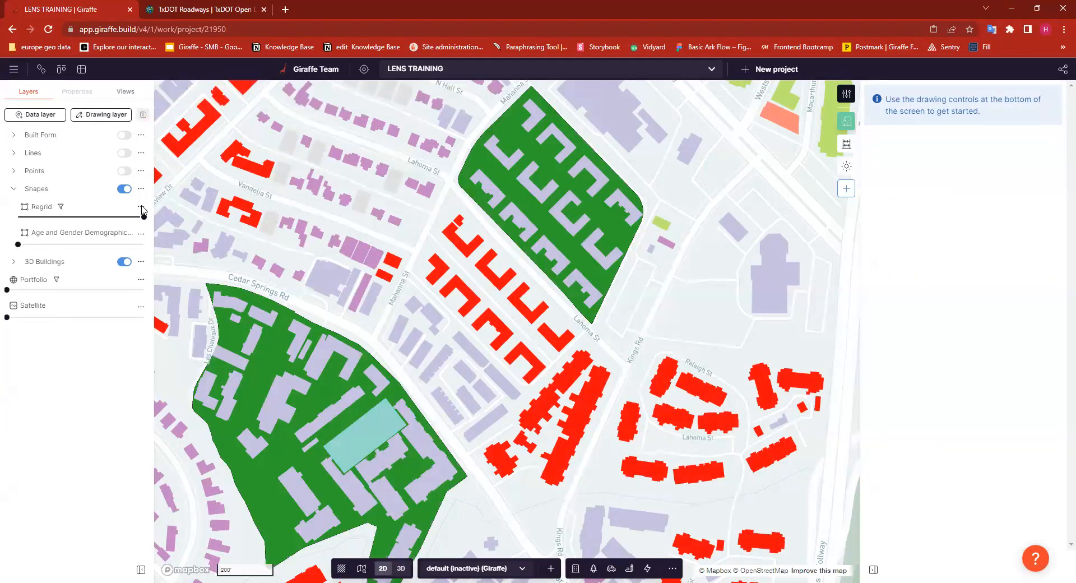
left_click(141, 206)
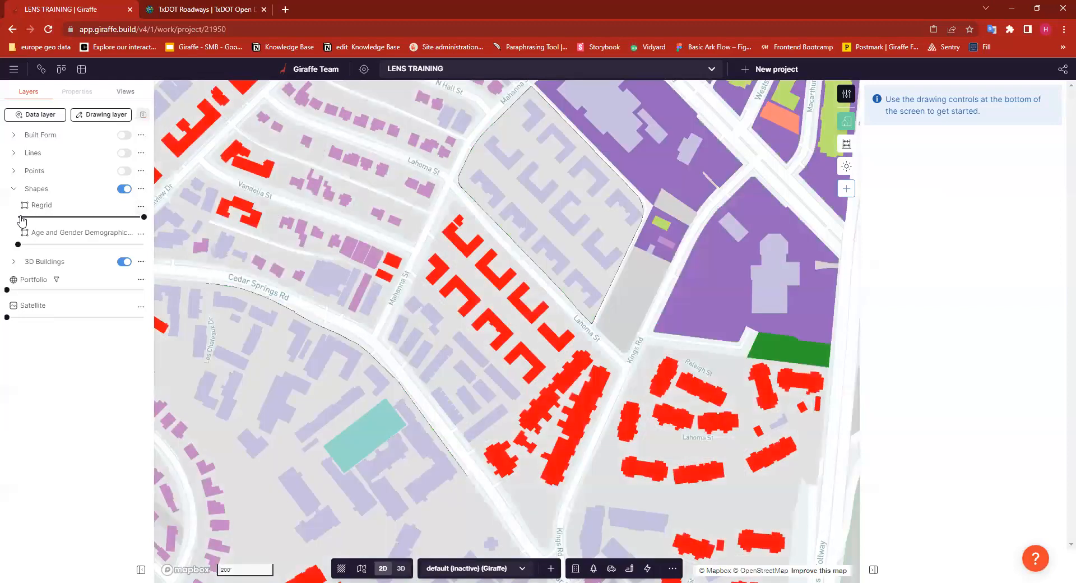
left_click_drag(20, 217, 141, 215)
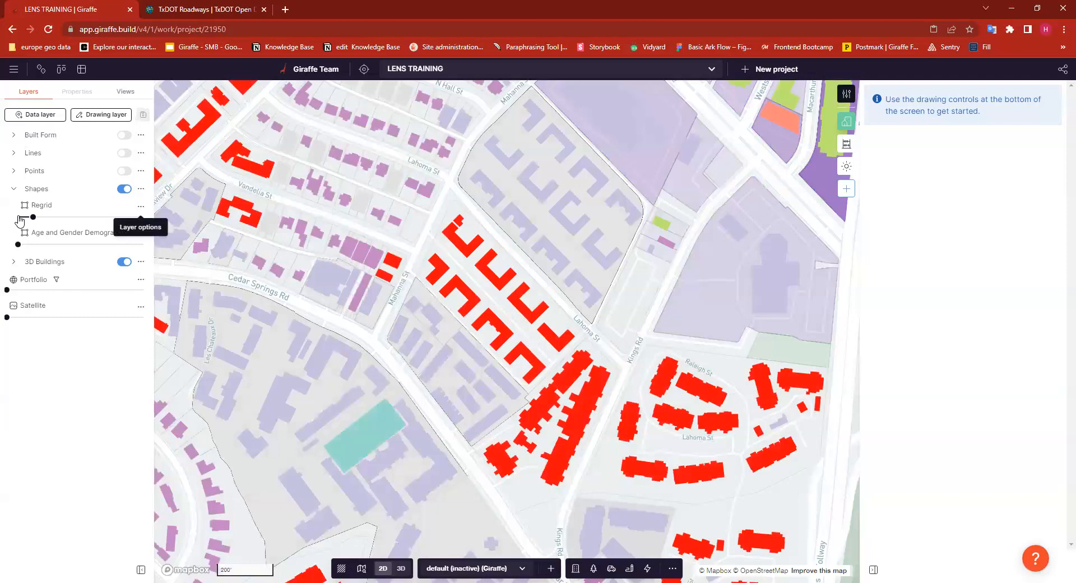
mouse_move(32, 224)
left_click_drag(33, 218, 228, 273)
- Raise the Age and Gender Demographics layer to full opacity and view it as a lens across the wider Dallas area
mouse_move(18, 245)
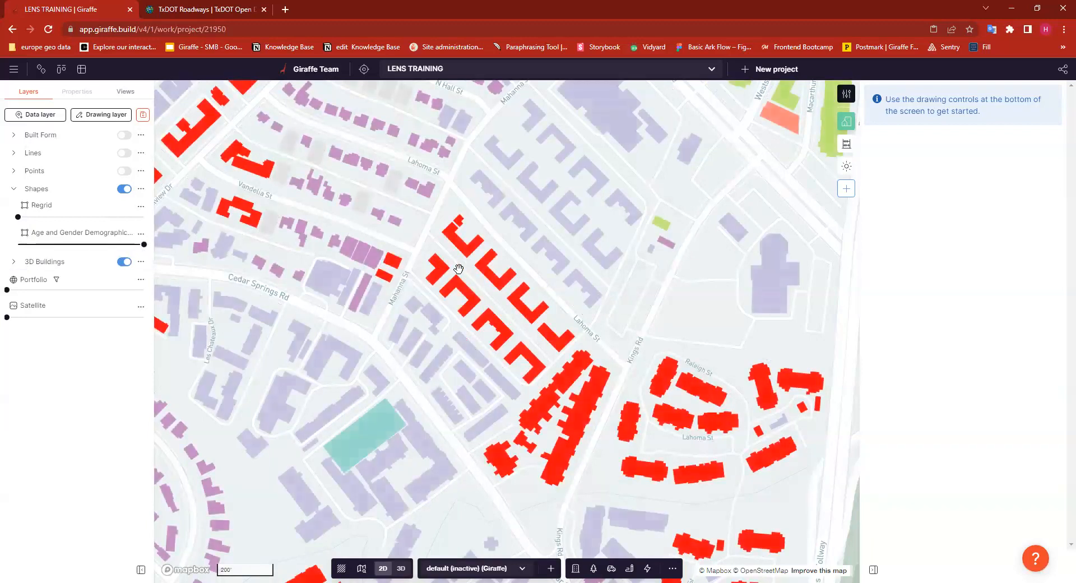
scroll(471, 283, "down", 5)
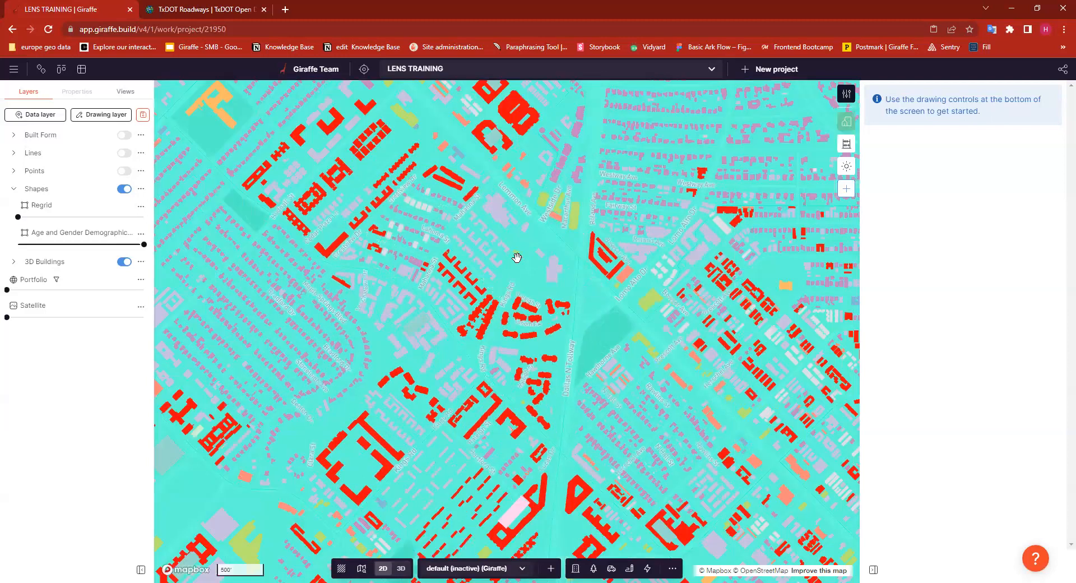
scroll(516, 258, "down", 3)
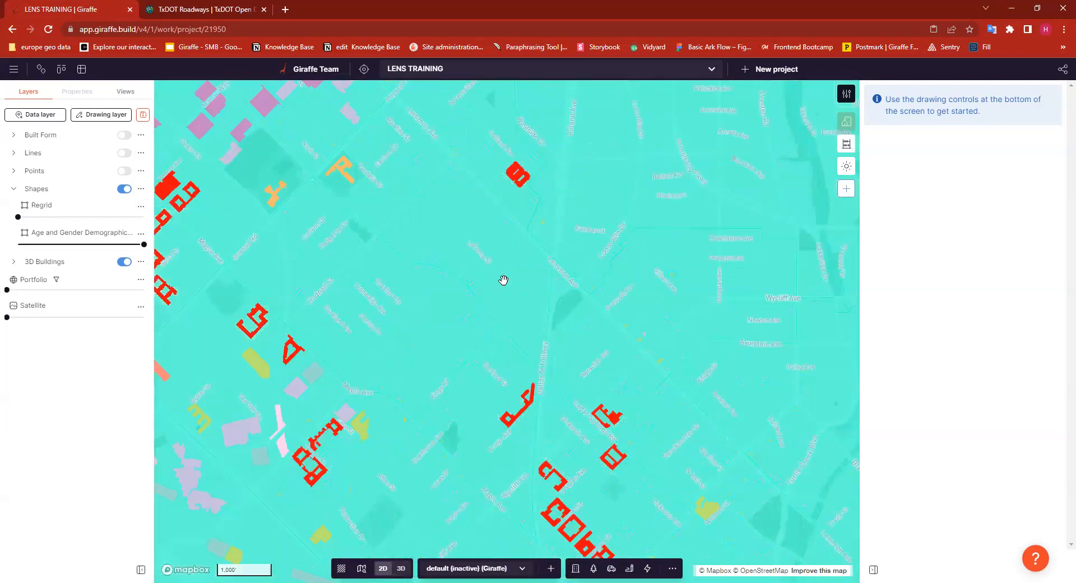
scroll(430, 289, "down", 3)
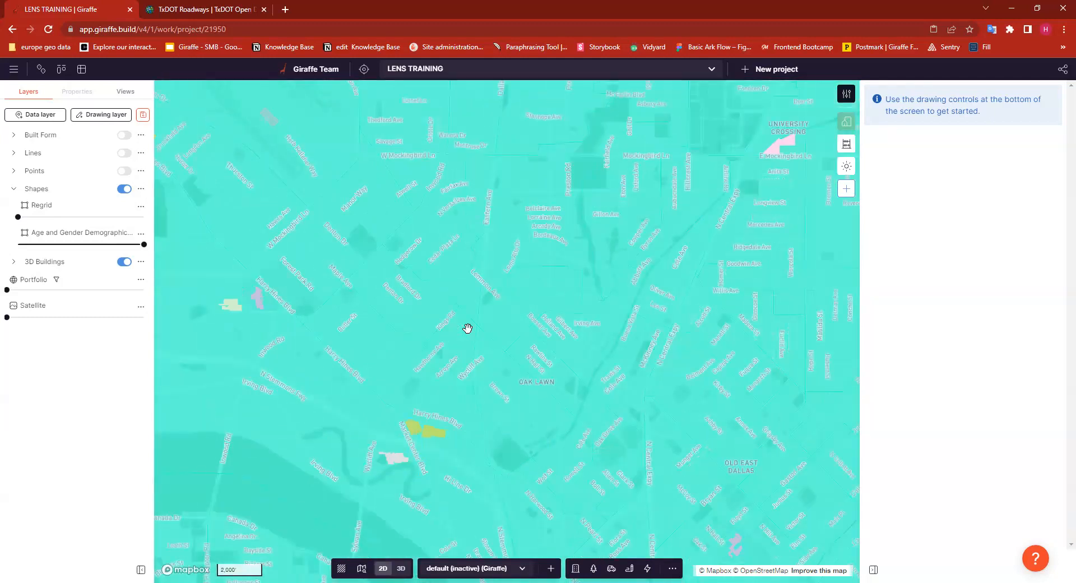
scroll(468, 328, "down", 2)
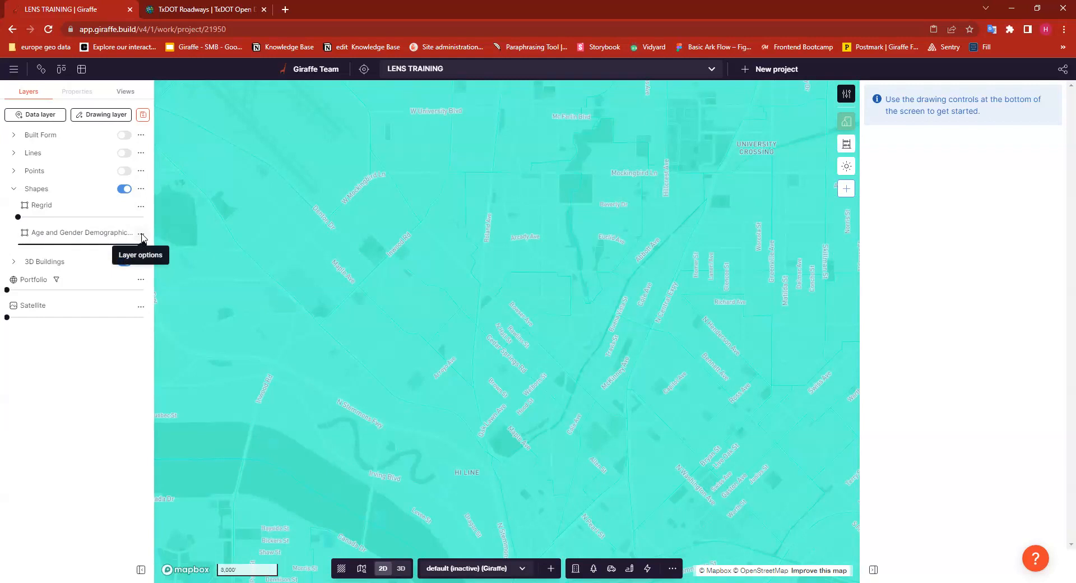
left_click(141, 233)
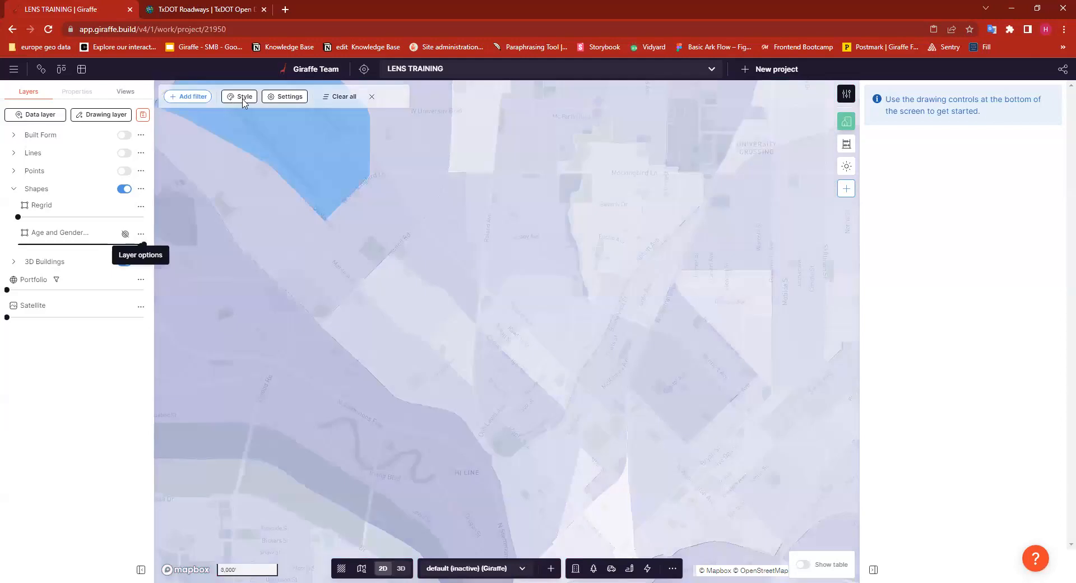
- Style the demographics lens with Fill geometry and color it by POPDENS10 instead of total population
left_click(244, 98)
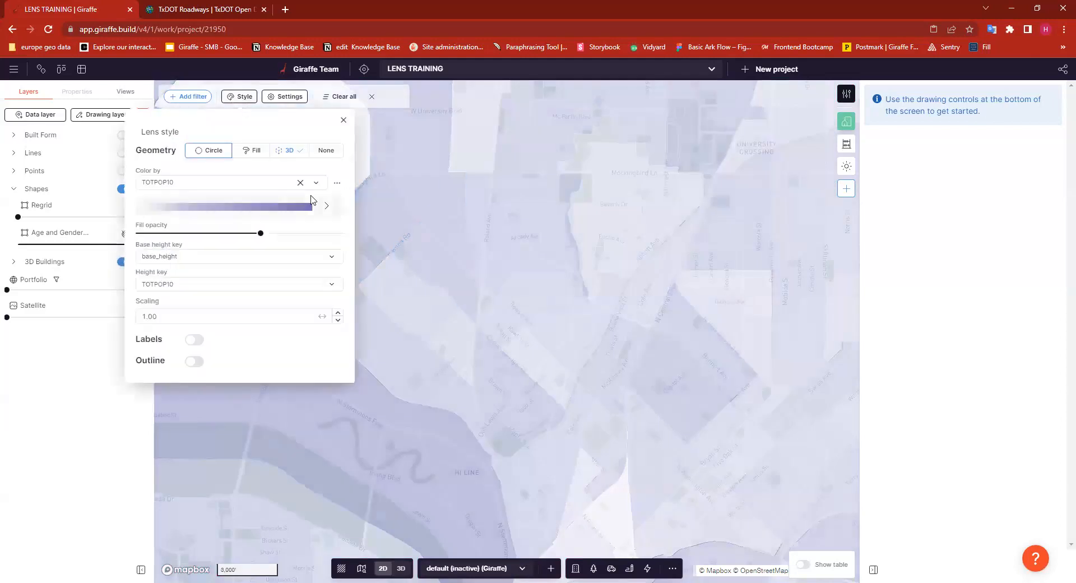
left_click(300, 183)
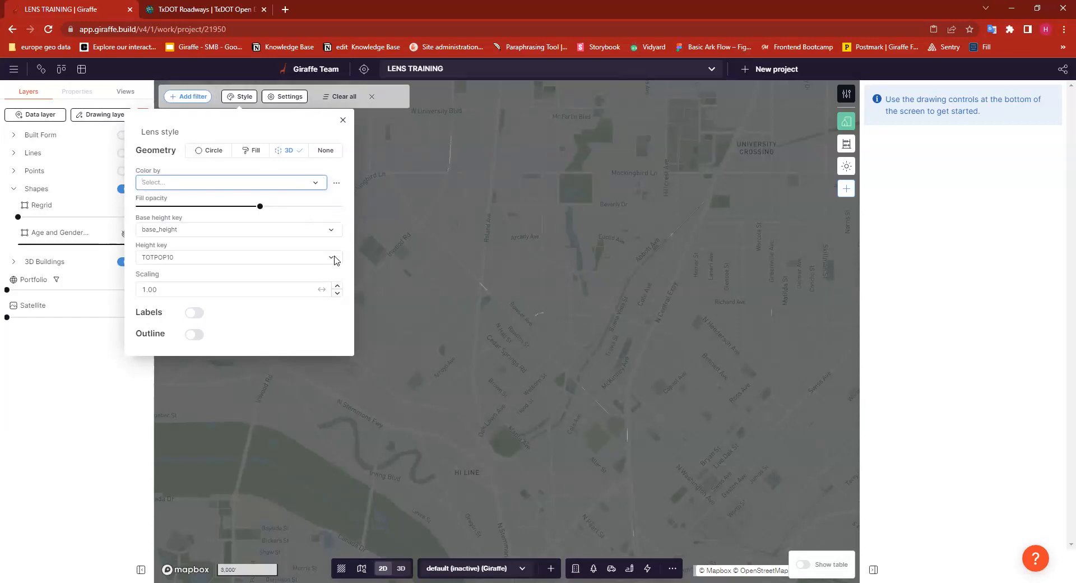
left_click(335, 259)
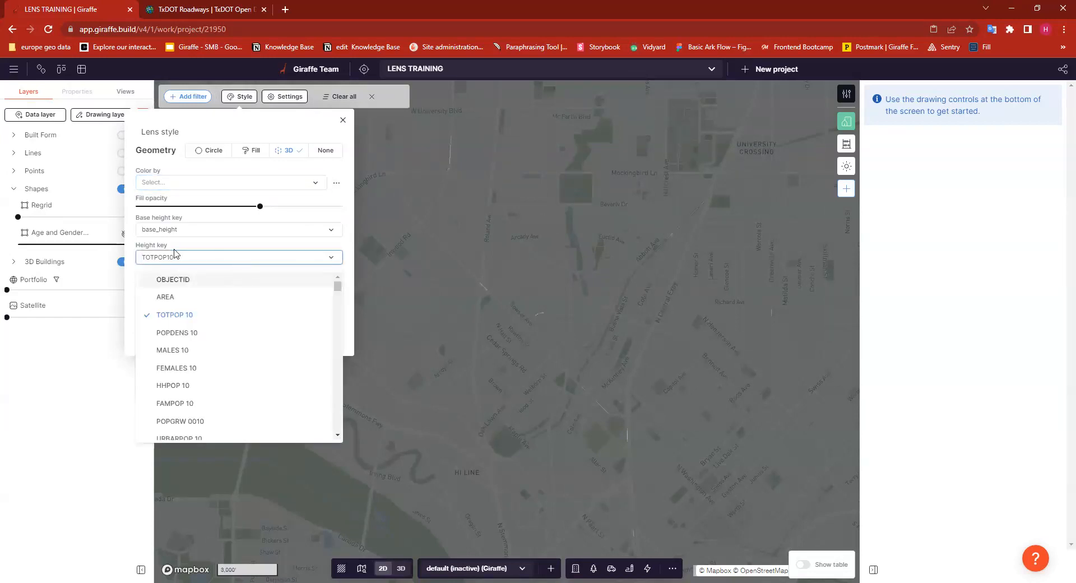
left_click(256, 152)
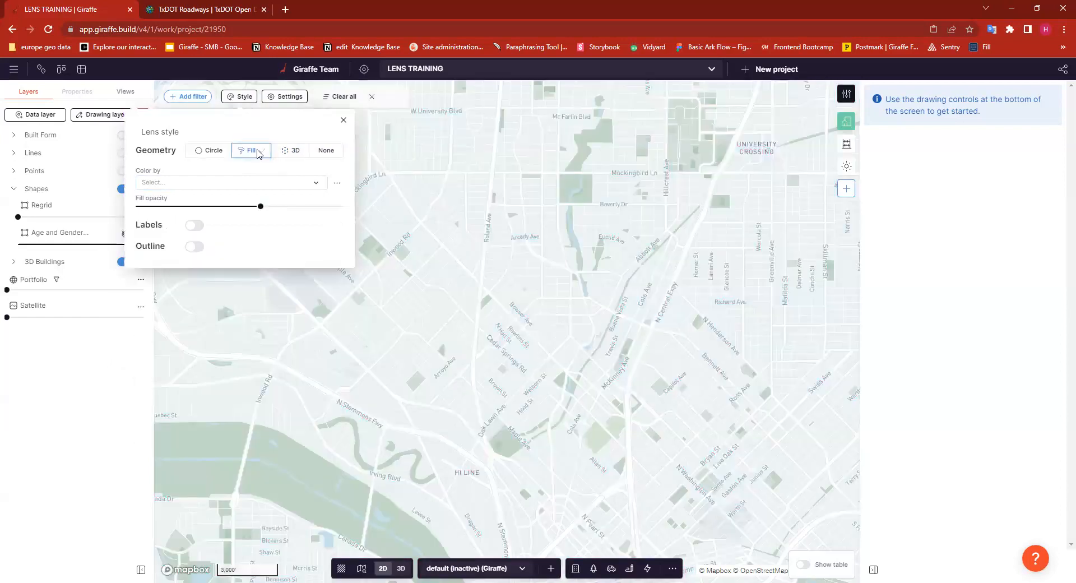
left_click(206, 184)
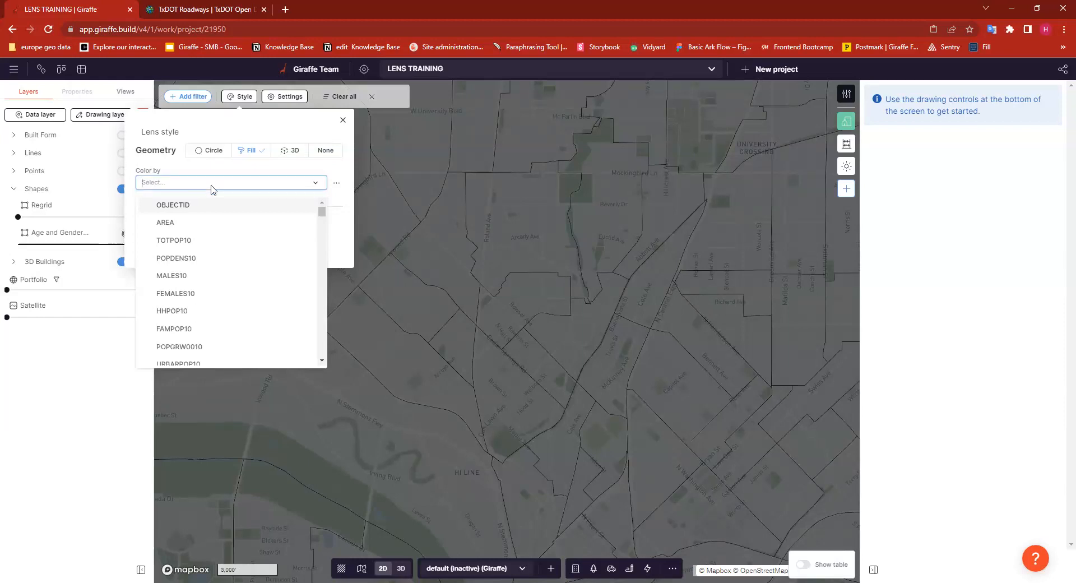
left_click(195, 258)
scroll(328, 365, "down", 2)
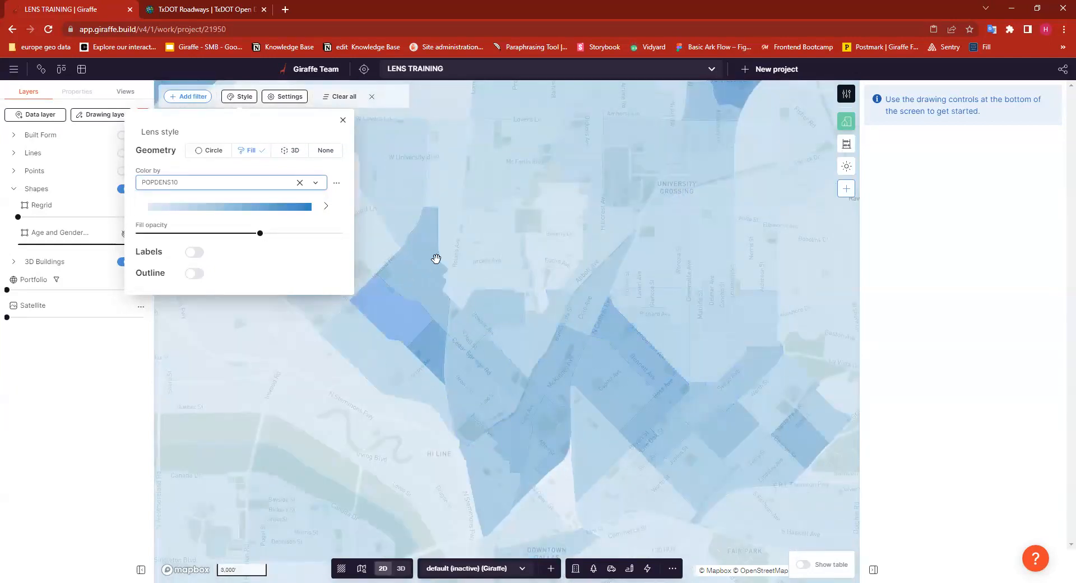
- Switch the POPDENS10 color map to the BuPu palette with value stops of 12, 6993 and 24702
left_click(313, 207)
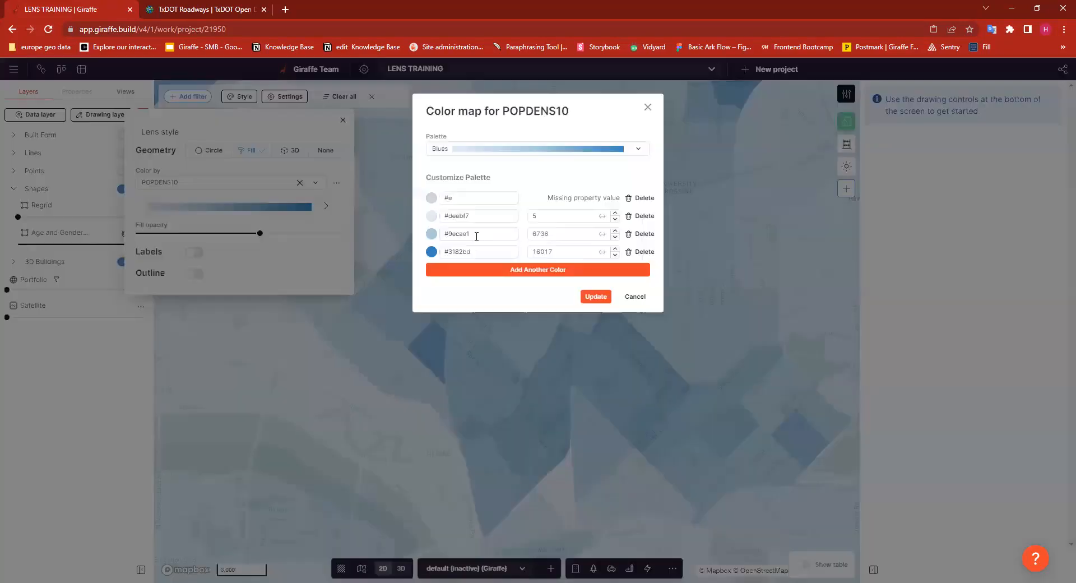
left_click(633, 150)
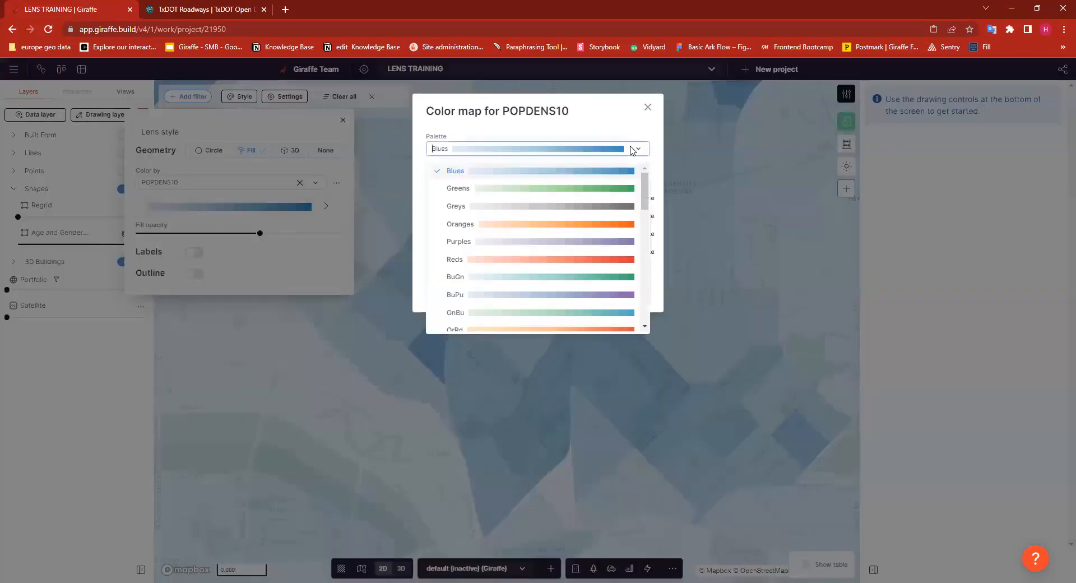
left_click(532, 295)
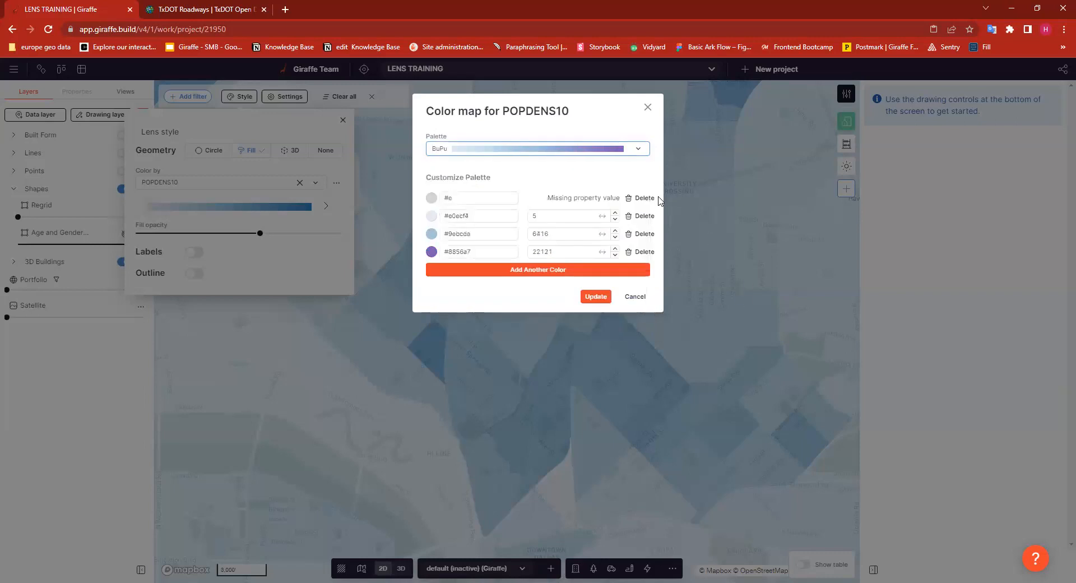
left_click(615, 249)
left_click_drag(604, 234, 627, 219)
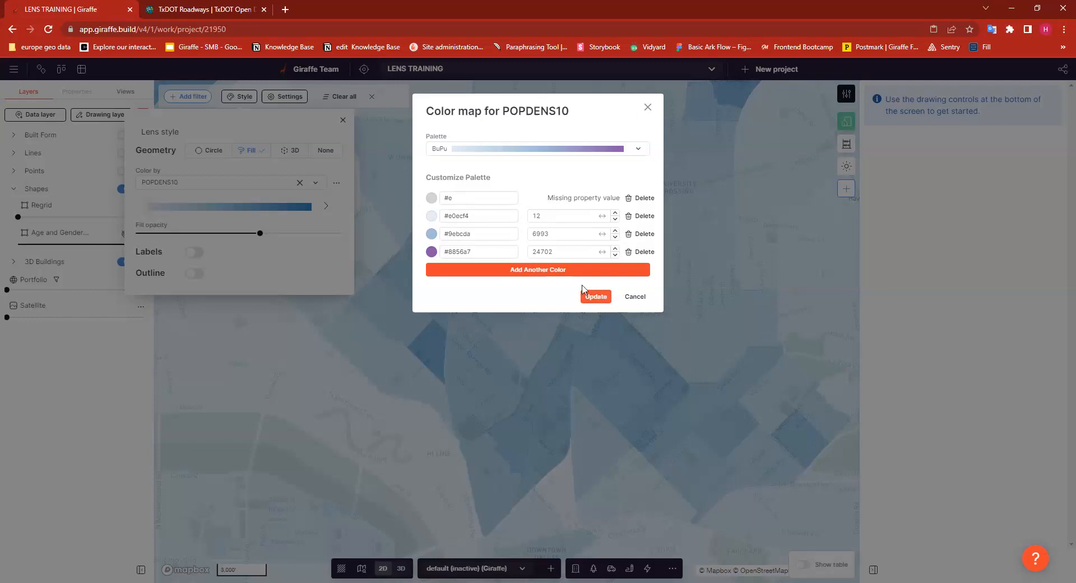
- Add another color to the POPDENS10 color map and make it a dark purple
left_click(541, 271)
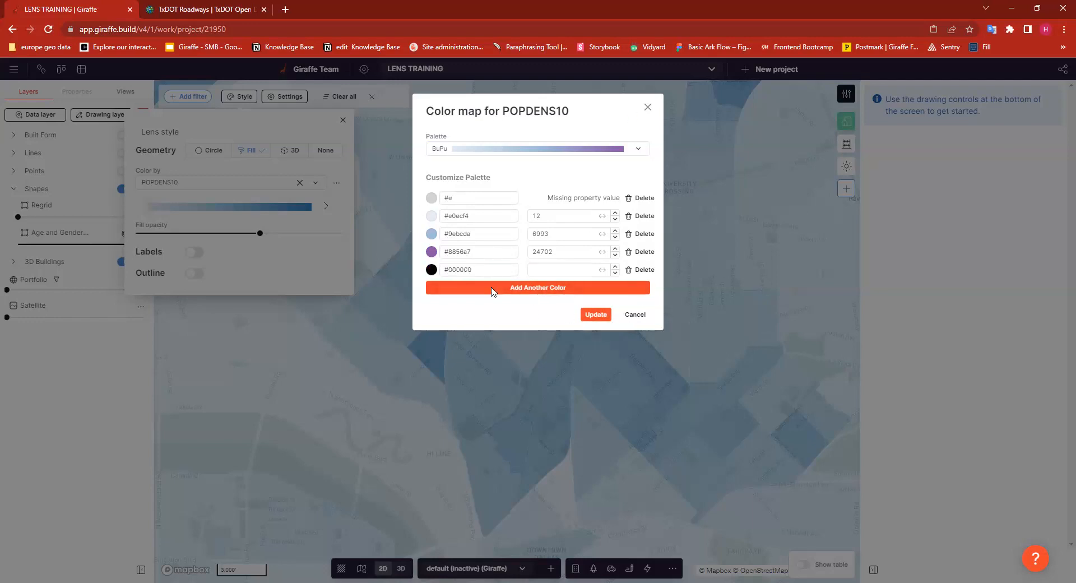
left_click(432, 270)
left_click_drag(511, 283, 515, 281)
mouse_move(532, 231)
left_mouse_down()
mouse_move(540, 202)
mouse_move(541, 218)
left_mouse_up()
- Give the added dark purple color a threshold value above the other stops and update the color map
left_click(602, 266)
left_click(548, 270)
left_click_drag(603, 252, 610, 252)
left_click(579, 269)
left_click_drag(604, 270, 1063, 283)
left_click(615, 268)
left_click(614, 272)
left_click_drag(602, 270, 1037, 283)
left_click_drag(601, 270, 1062, 281)
left_click_drag(599, 270, 730, 396)
mouse_move(584, 270)
left_mouse_down()
mouse_move(554, 270)
mouse_move(567, 270)
left_mouse_up()
left_click(605, 319)
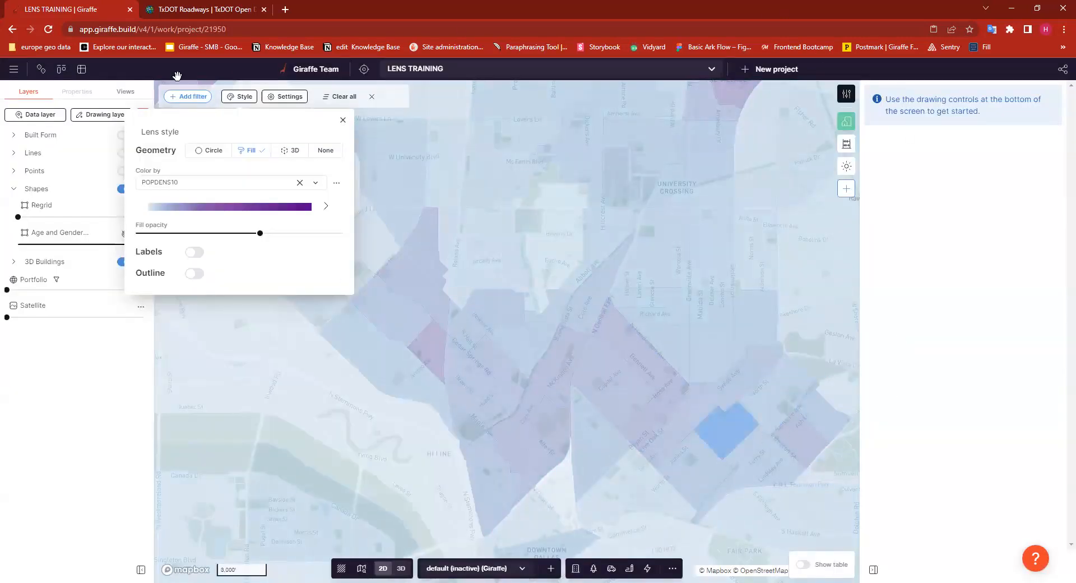
- Tilt the map to 3D, examine the demographic attributes of the large tract along N Stemmons Fwy, and close the feature details
left_click(344, 418)
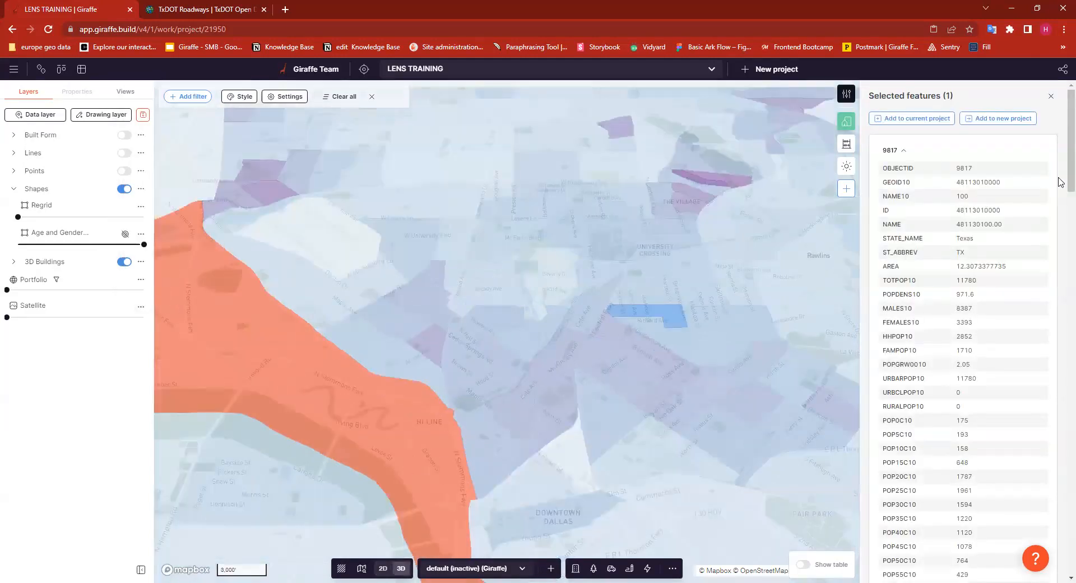
left_click(1052, 97)
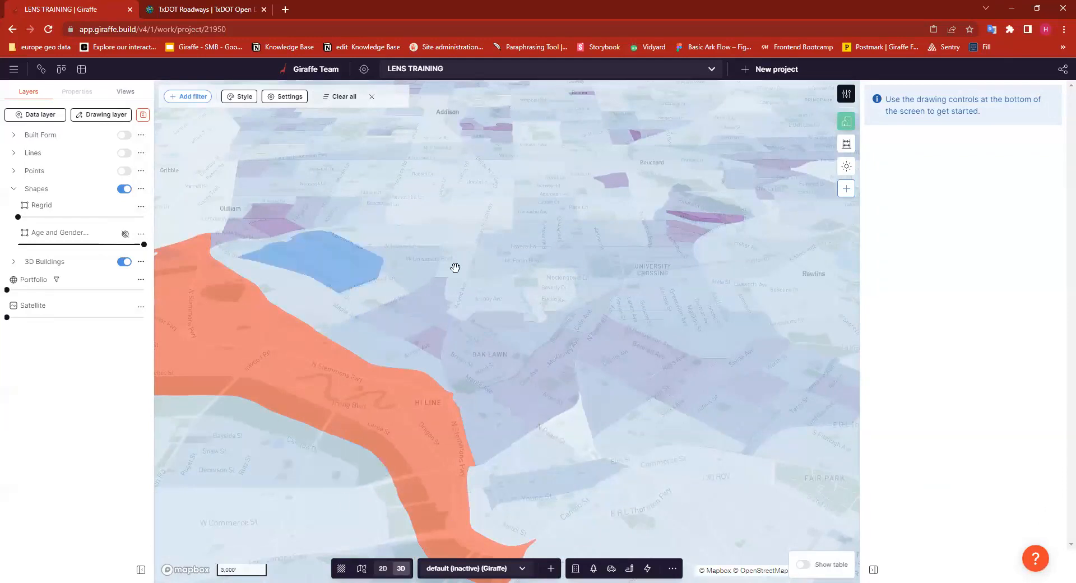
left_click(329, 365)
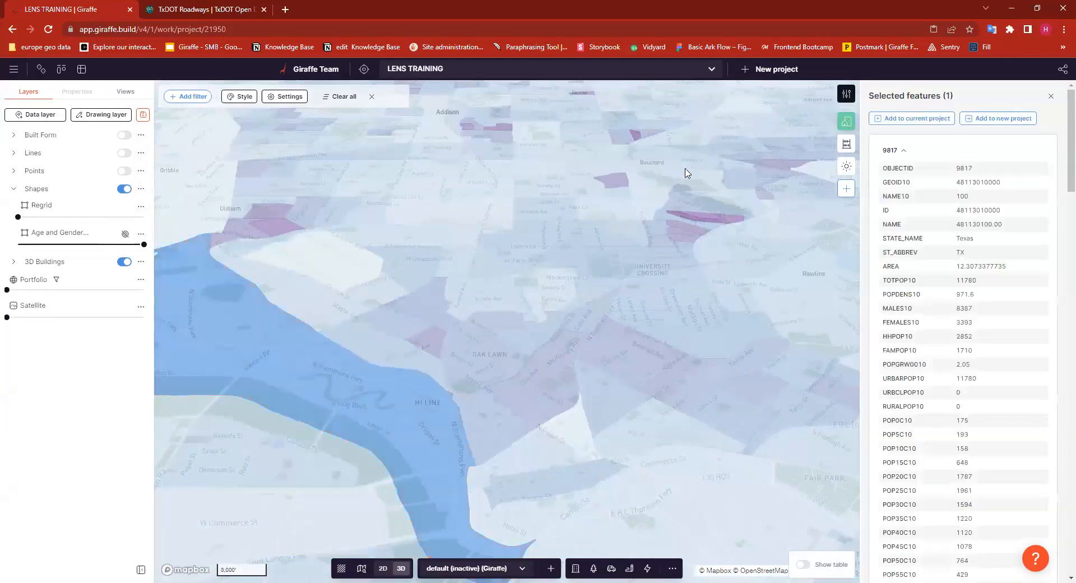
left_click(1051, 96)
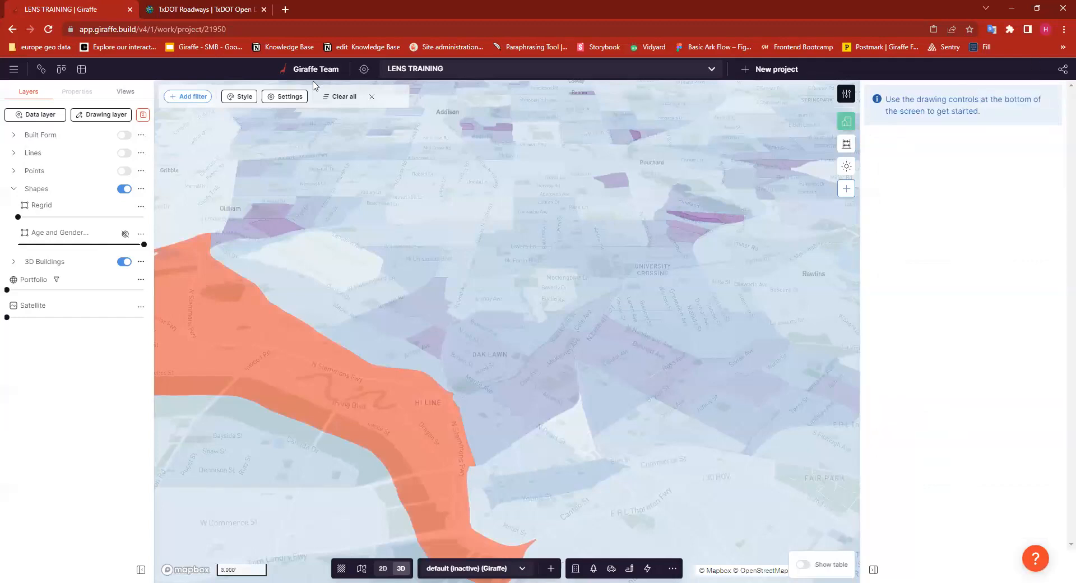
- Change the demographics lens geometry to 3D and extrude the tracts using POPDENS10 as the height key
left_click(240, 96)
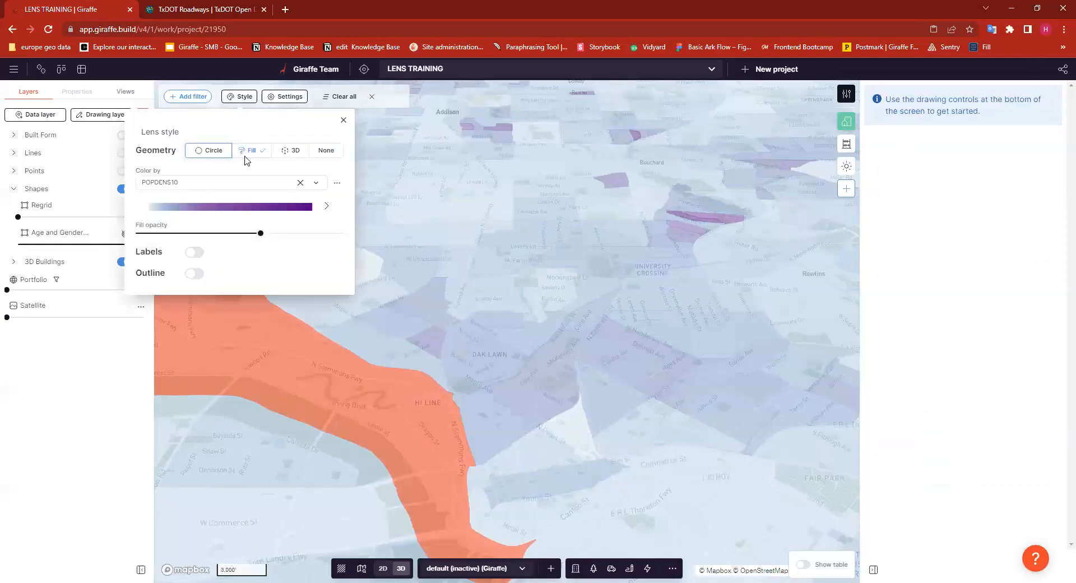
left_click(294, 155)
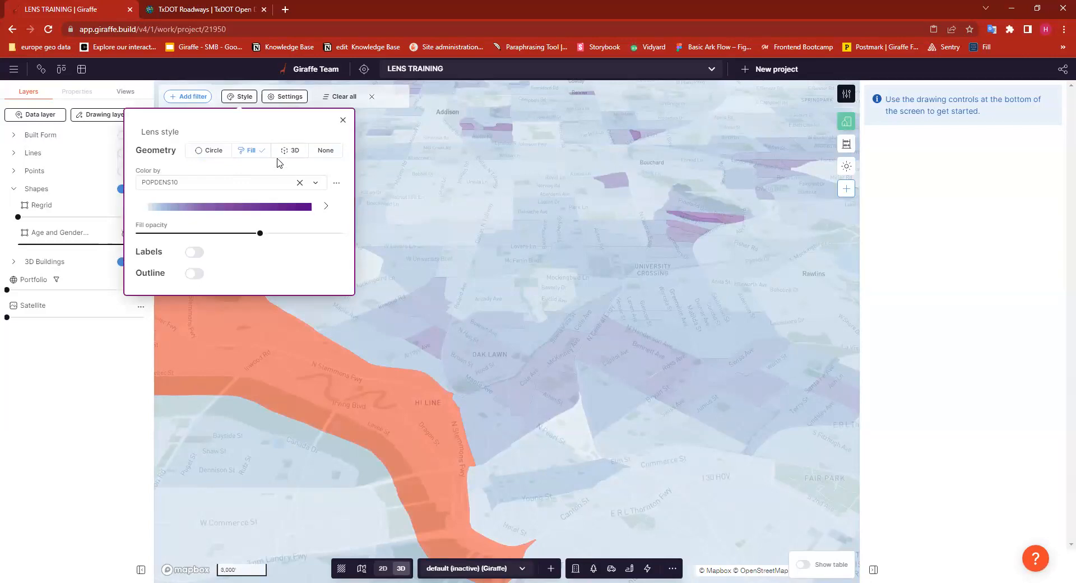
left_click(287, 150)
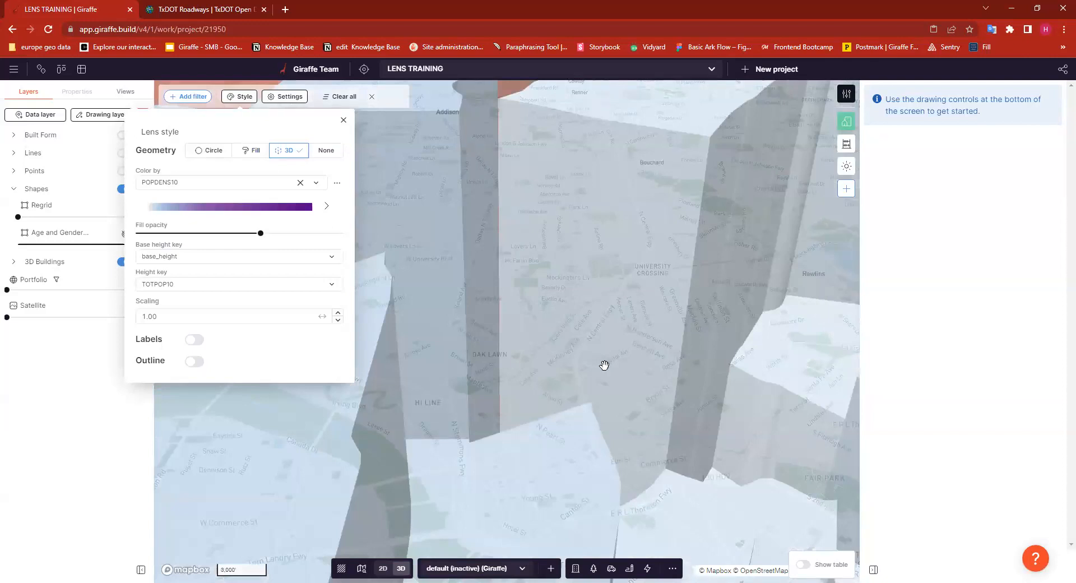
left_click(196, 285)
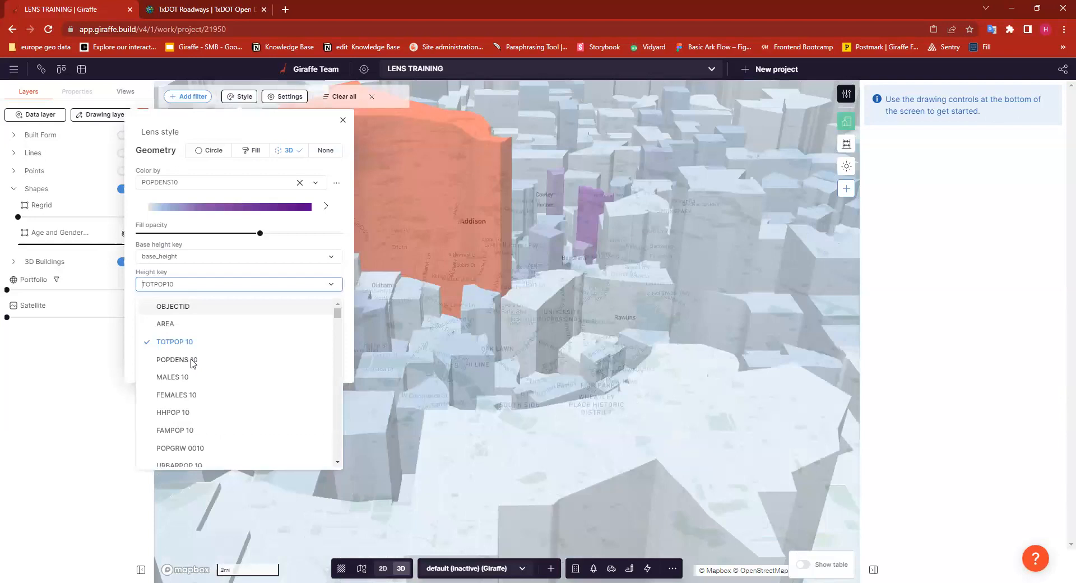
left_click(189, 361)
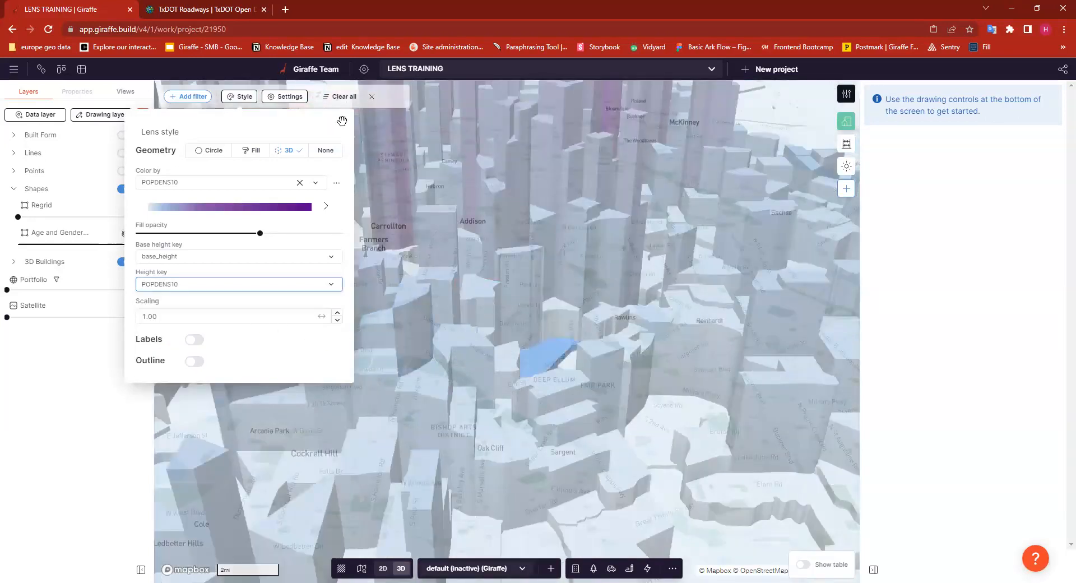
- Close the lens style settings, examine the extruded population density tracts across the Dallas–Fort Worth region, and exit the demographics lens
left_click(503, 358)
scroll(486, 344, "down", 5)
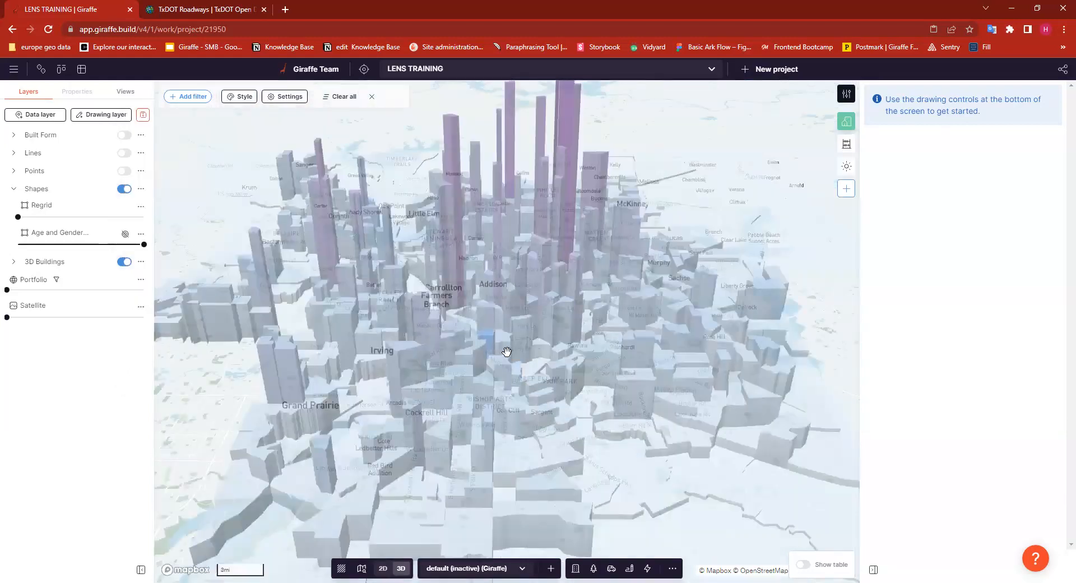
scroll(651, 235, "down", 3)
scroll(493, 343, "down", 3)
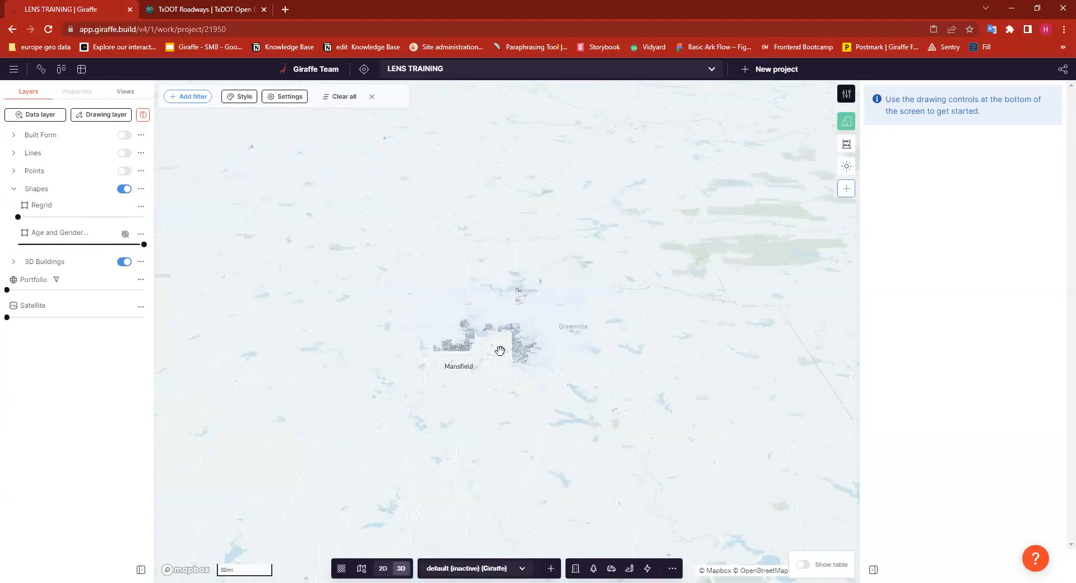
scroll(500, 350, "up", 3)
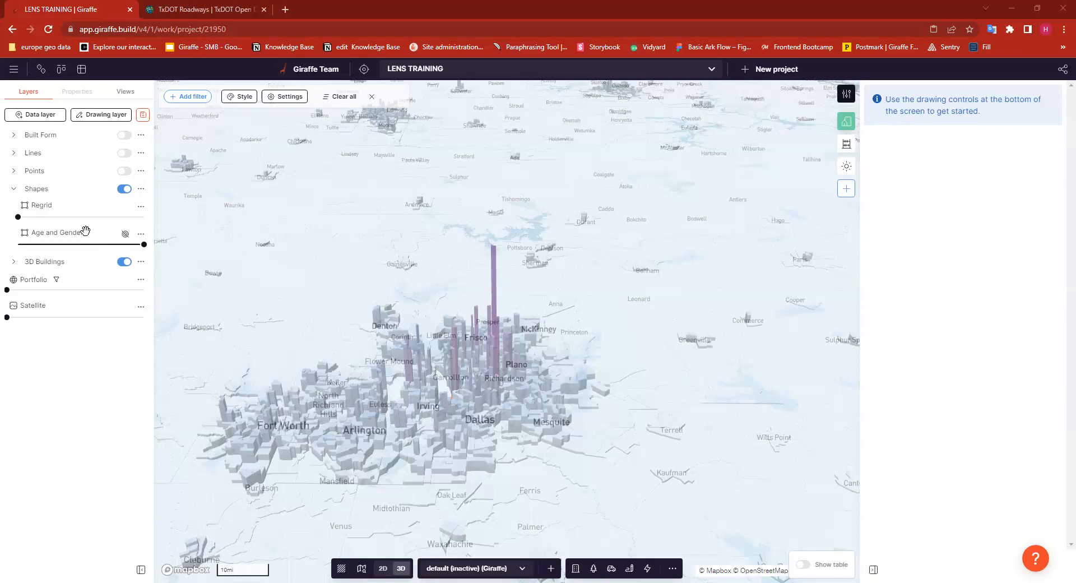
left_click(372, 97)
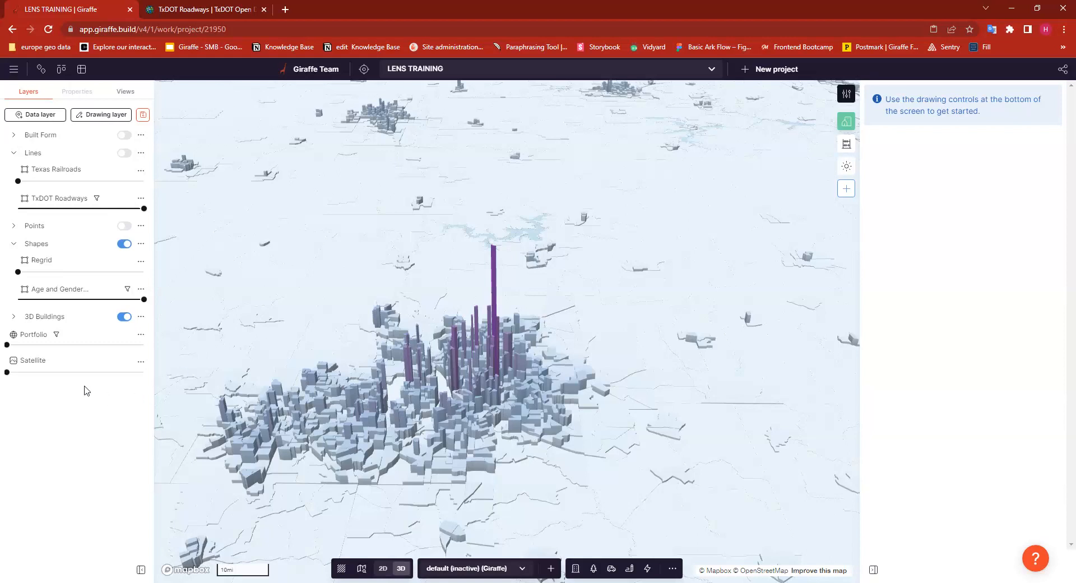
- Set the opacity of the Age and Gender demographics layer to 70%, leaving the 3D Buildings group collapsed
left_click(13, 317)
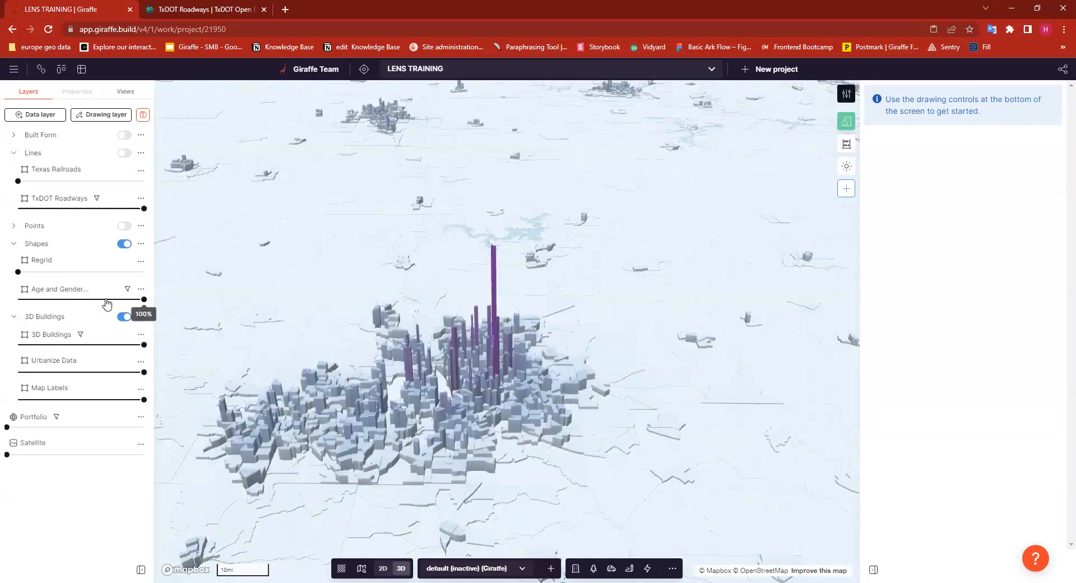
left_click_drag(144, 299, 110, 329)
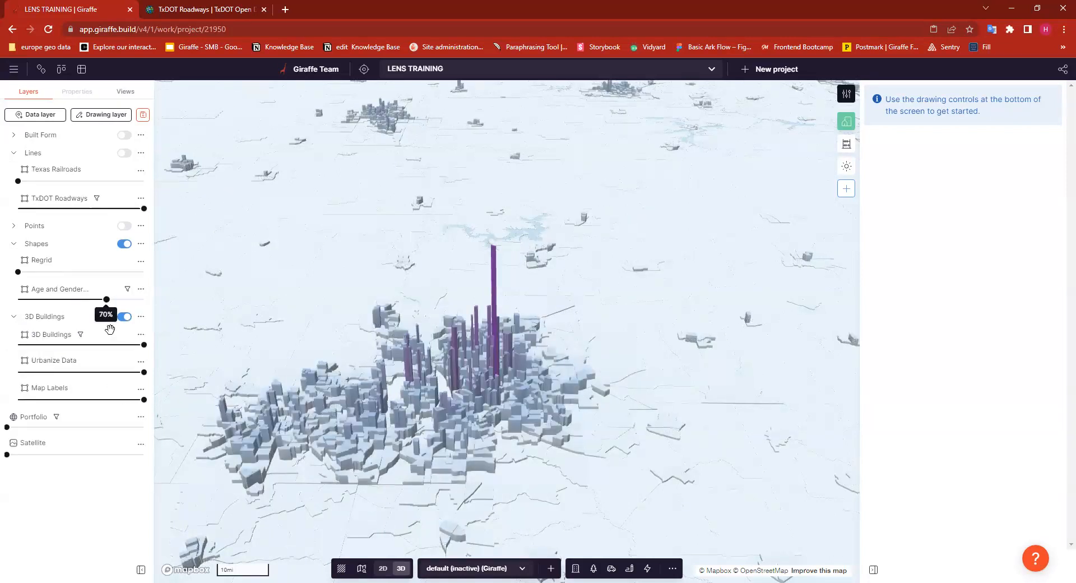
left_click(13, 317)
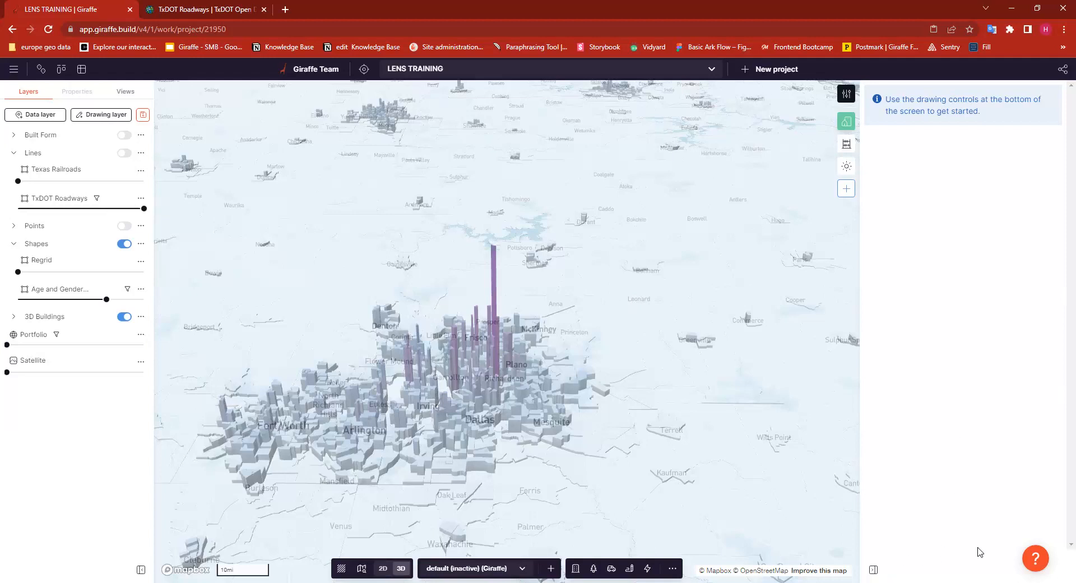
- Open the Get in Touch support chat from the Info Hub
left_click(1035, 559)
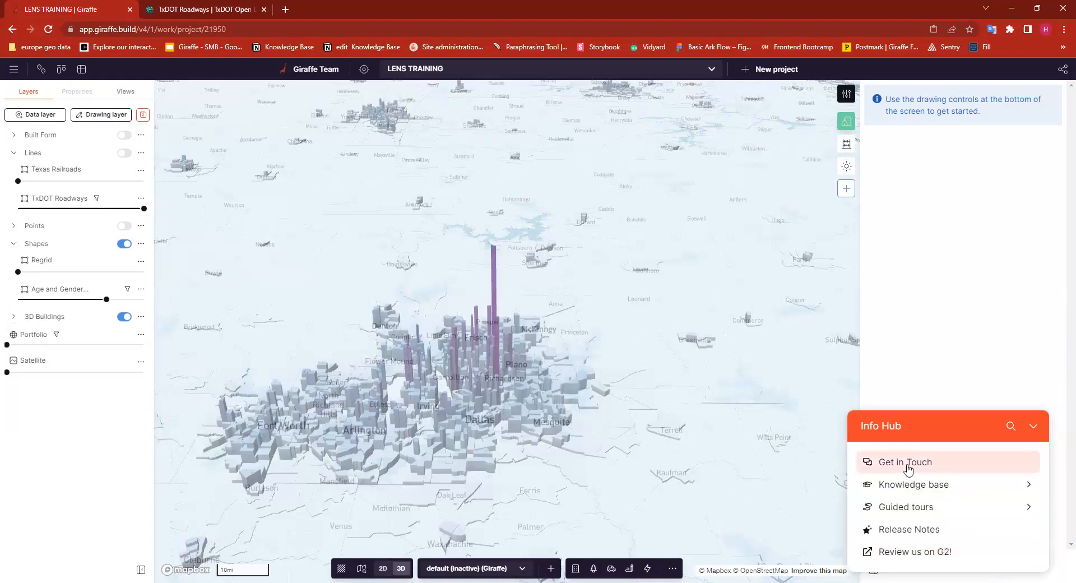
left_click(947, 468)
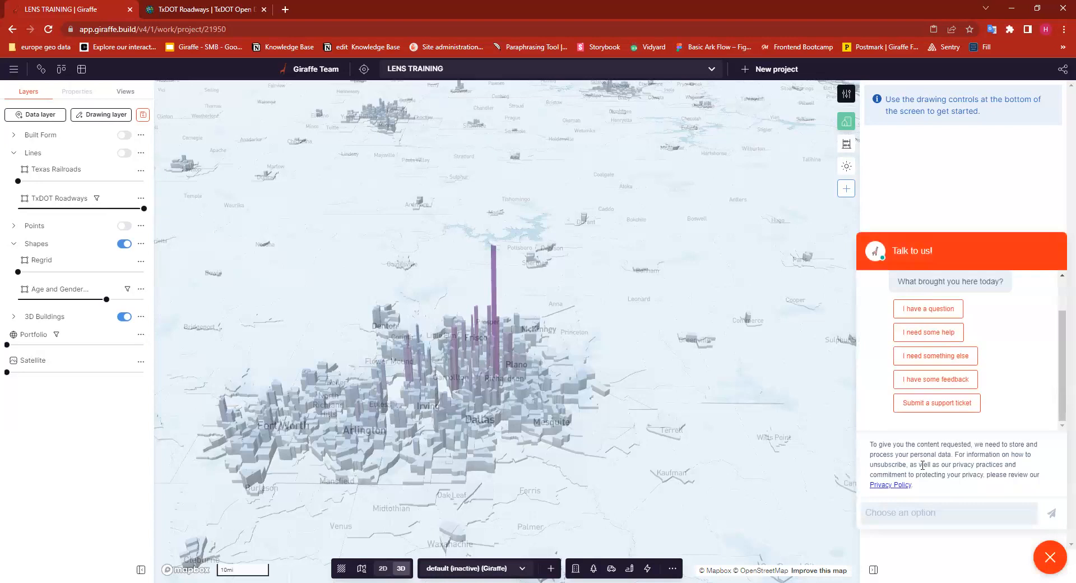